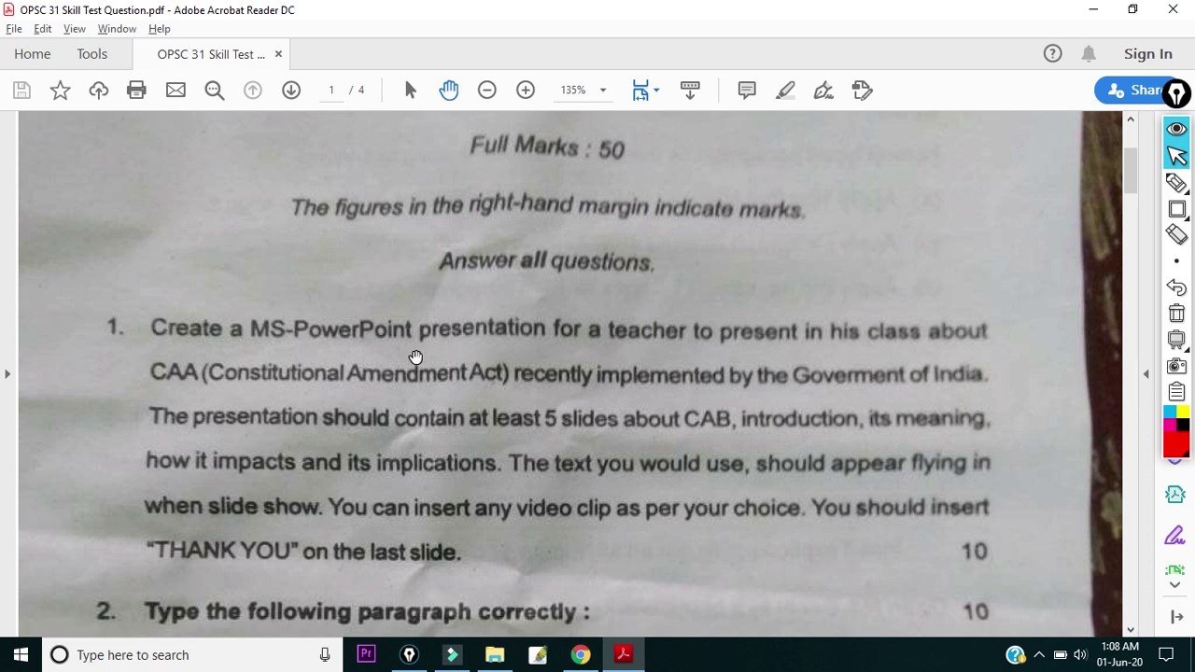
Read through questions 1 and 2 of the skill test paper, including the paragraph text and the Word formatting criteria.
{"action": "scroll", "coordinate": [330, 357], "scroll_direction": "down", "scroll_amount": 1}
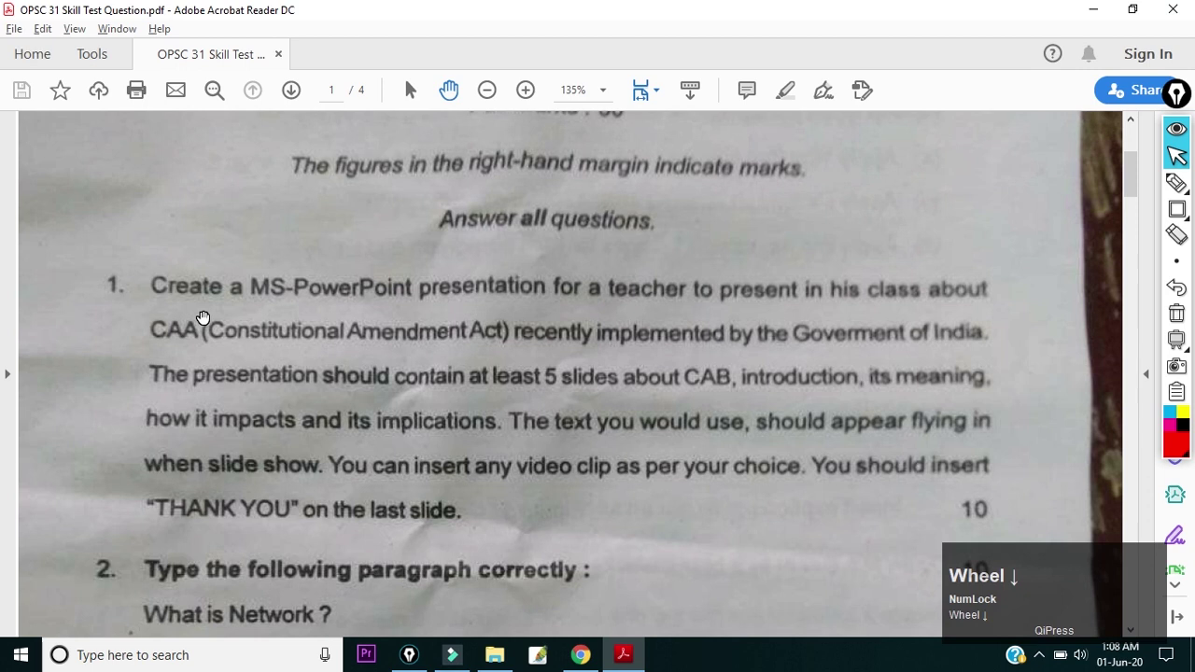
{"action": "left_click", "coordinate": [281, 318]}
{"action": "left_click", "coordinate": [374, 365]}
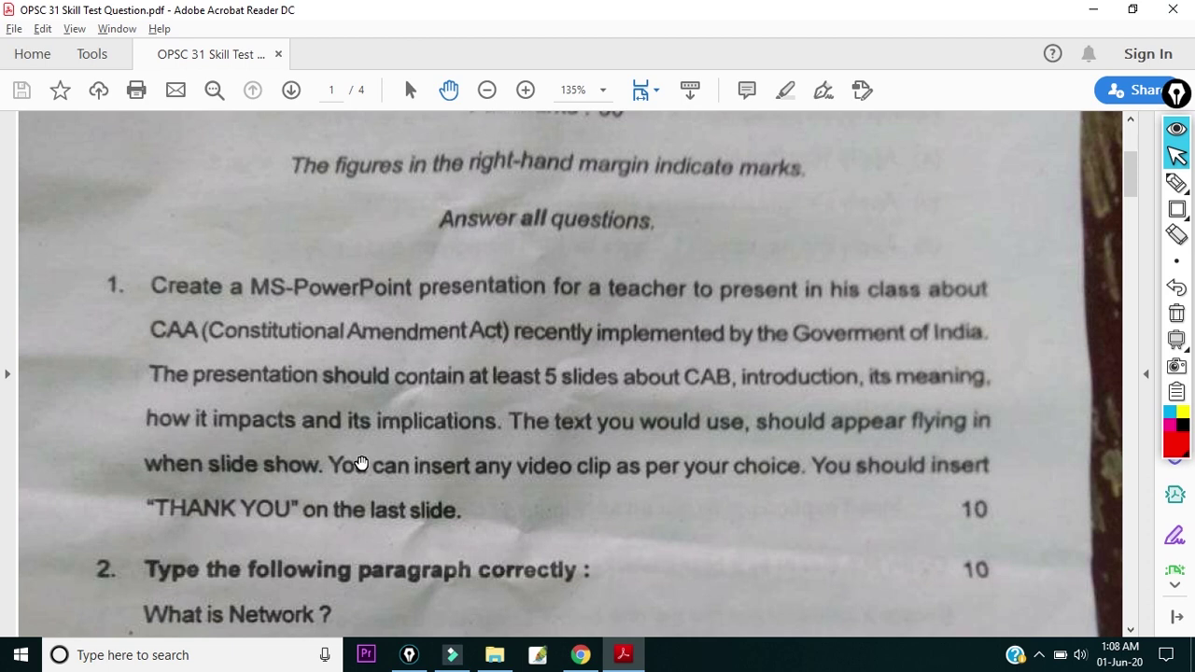
{"action": "scroll", "coordinate": [364, 462], "scroll_direction": "down", "scroll_amount": 4}
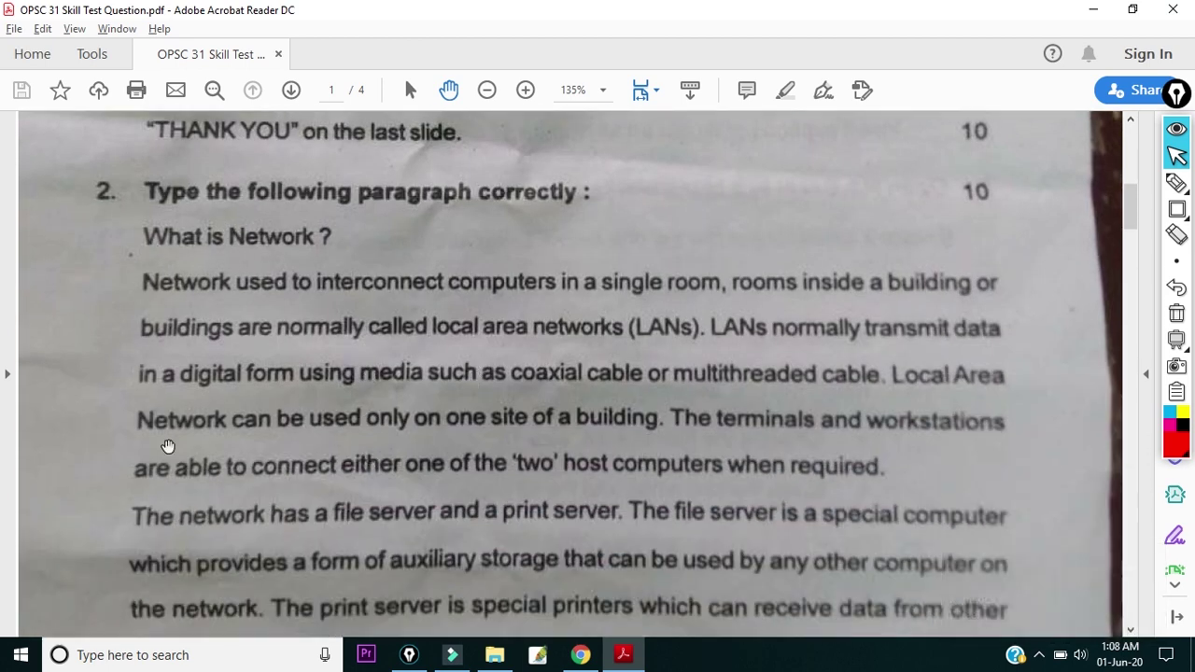
{"action": "scroll", "coordinate": [336, 337], "scroll_direction": "down", "scroll_amount": 1}
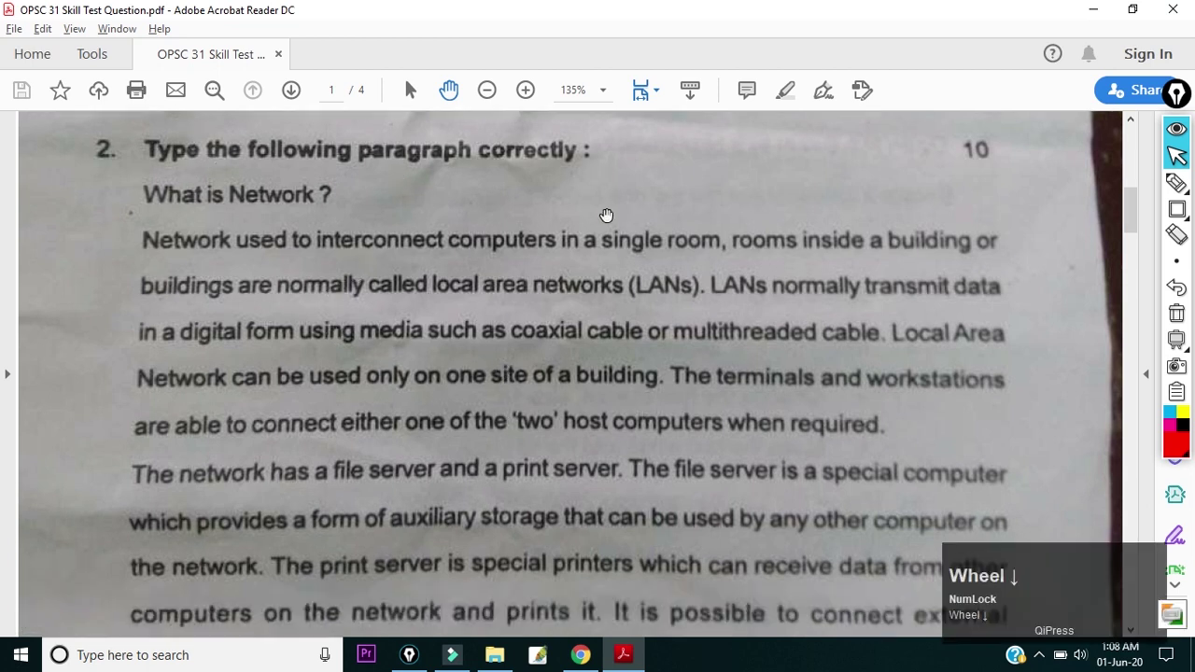
{"action": "scroll", "coordinate": [419, 405], "scroll_direction": "down", "scroll_amount": 8}
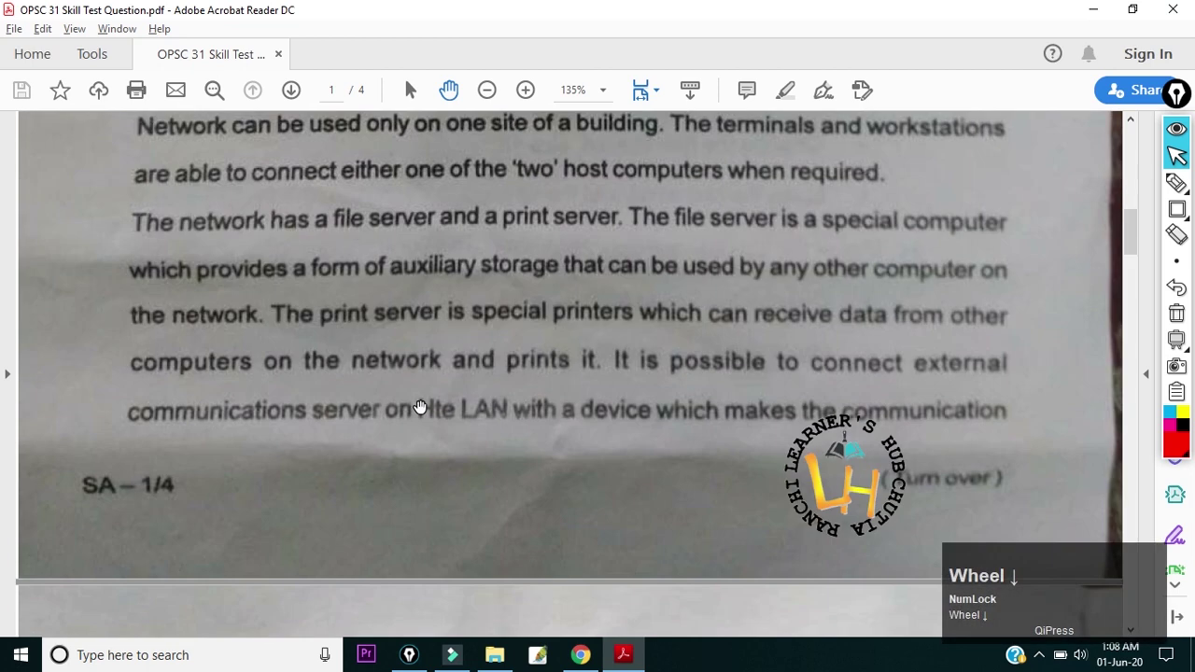
{"action": "scroll", "coordinate": [420, 412], "scroll_direction": "down", "scroll_amount": 4}
{"action": "scroll", "coordinate": [348, 315], "scroll_direction": "down", "scroll_amount": 3}
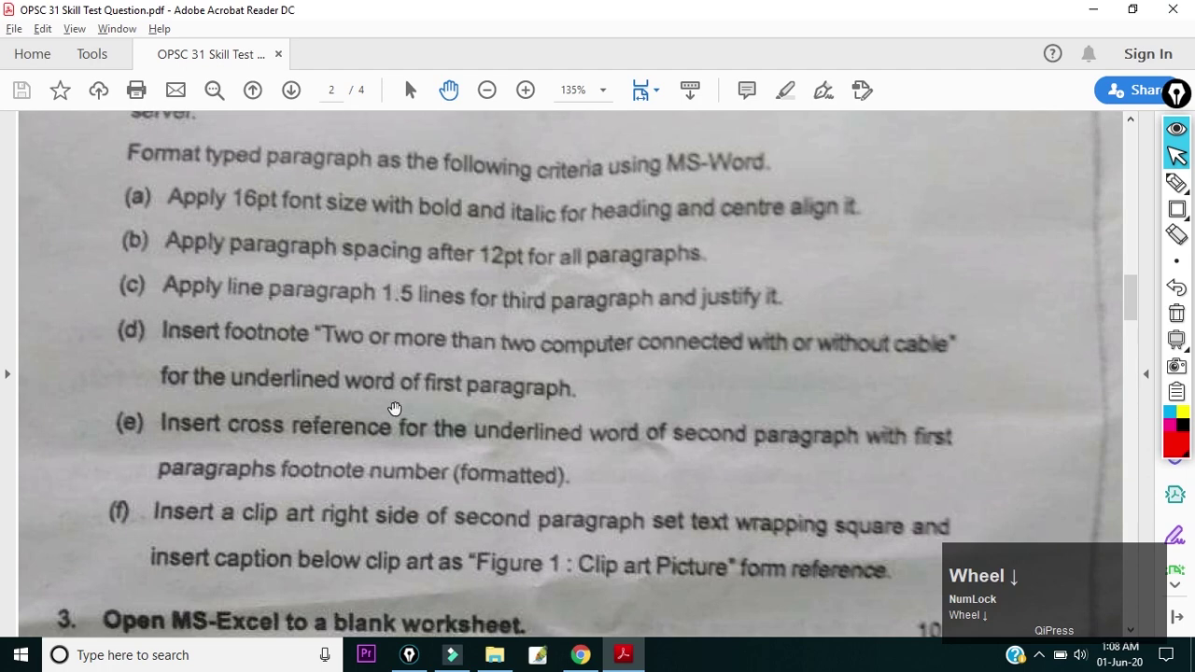
{"action": "scroll", "coordinate": [395, 410], "scroll_direction": "up", "scroll_amount": 5}
{"action": "scroll", "coordinate": [387, 417], "scroll_direction": "down", "scroll_amount": 4}
{"action": "scroll", "coordinate": [401, 352], "scroll_direction": "up", "scroll_amount": 19}
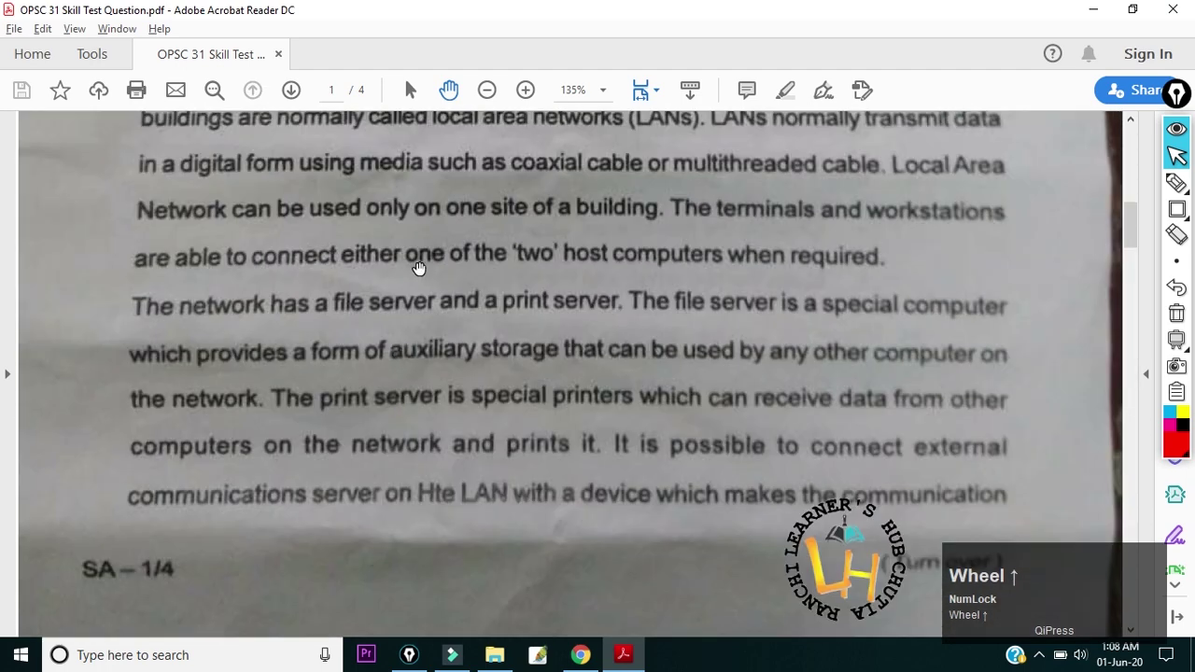
{"action": "scroll", "coordinate": [440, 328], "scroll_direction": "up", "scroll_amount": 4}
{"action": "scroll", "coordinate": [444, 332], "scroll_direction": "down", "scroll_amount": 20}
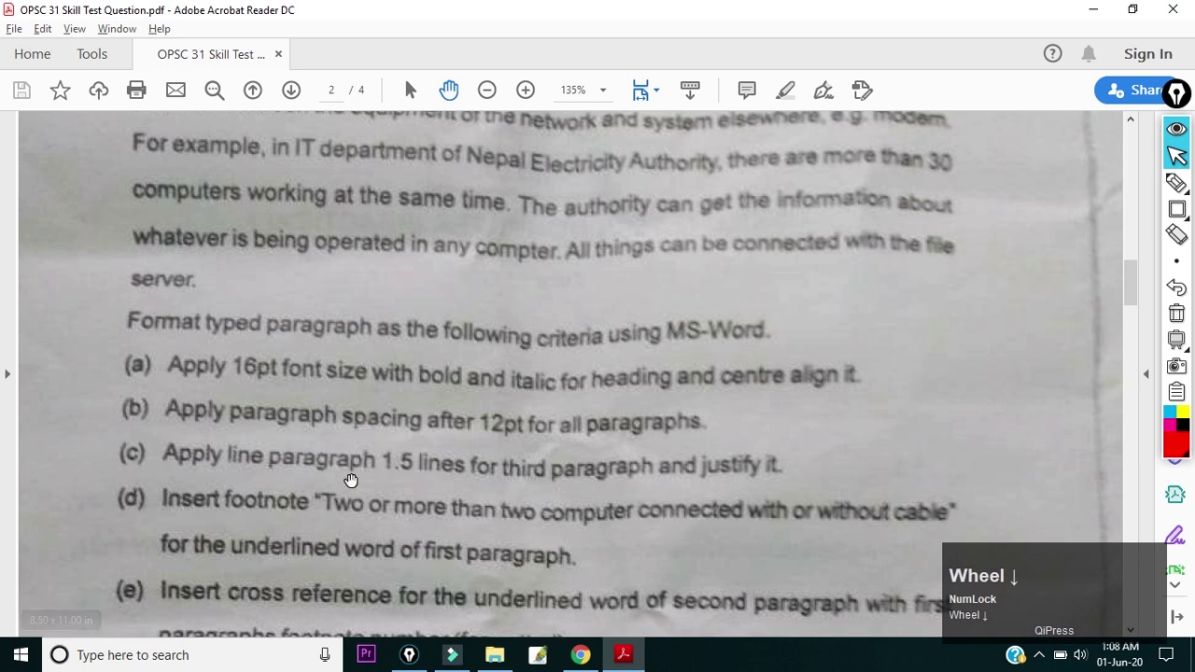
{"action": "scroll", "coordinate": [350, 479], "scroll_direction": "up", "scroll_amount": 6}
{"action": "scroll", "coordinate": [350, 480], "scroll_direction": "up", "scroll_amount": 20}
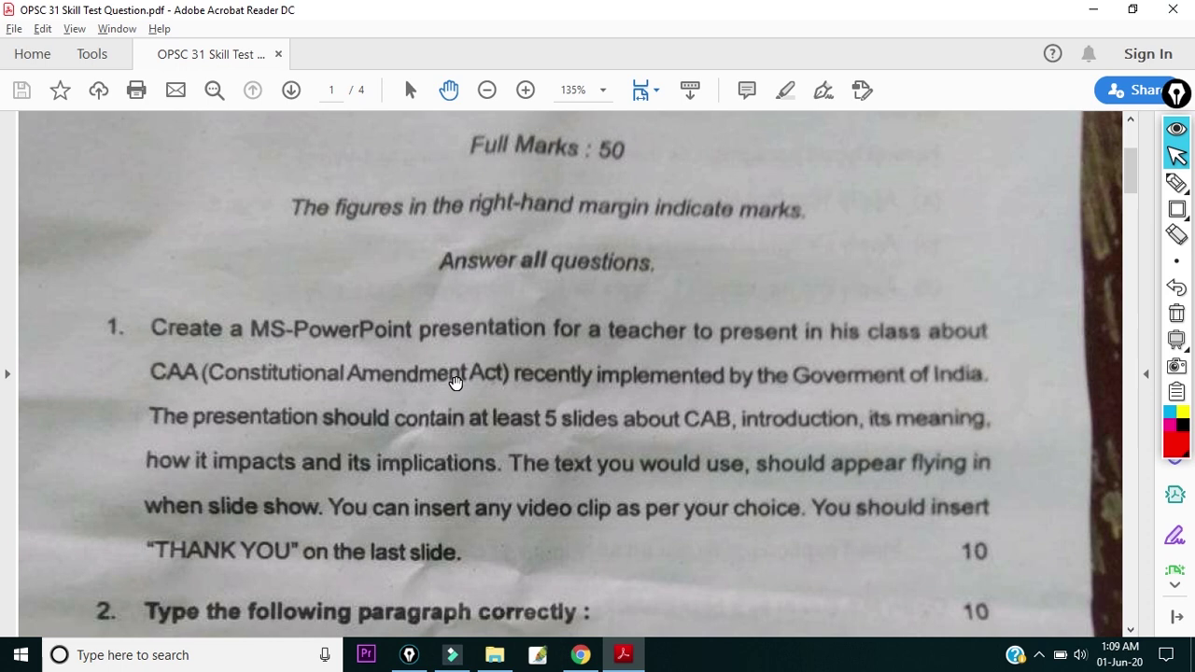
Outline in red question 1's "at least 5 slides" requirement and the topics about CAB, introduction, its meaning, how it impacts and implications.
{"action": "scroll", "coordinate": [454, 382], "scroll_direction": "down", "scroll_amount": 1}
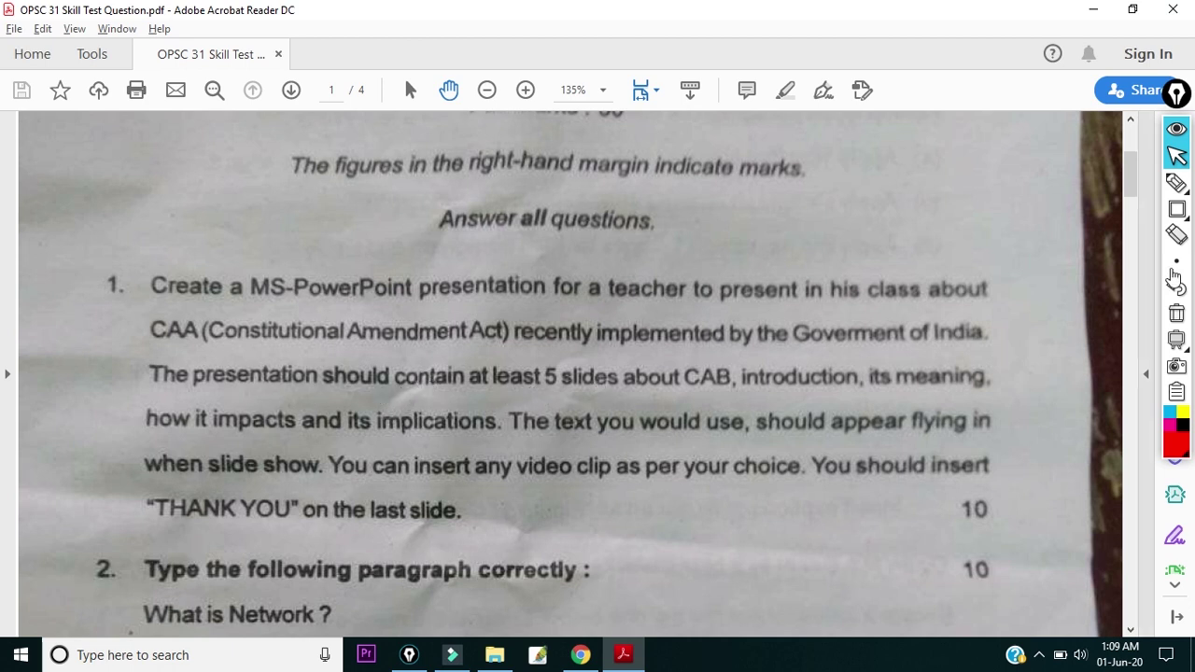
{"action": "left_click", "coordinate": [1176, 209]}
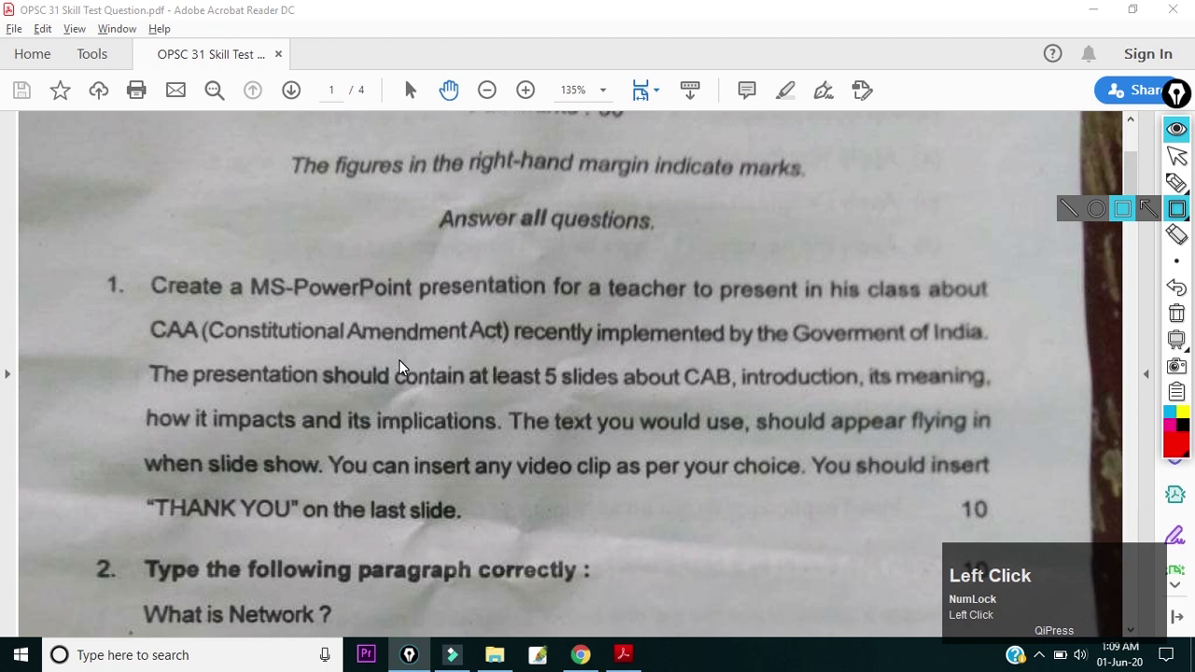
{"action": "mouse_move", "coordinate": [479, 353]}
{"action": "left_mouse_down"}
{"action": "mouse_move", "coordinate": [648, 402]}
{"action": "mouse_move", "coordinate": [626, 395]}
{"action": "left_mouse_up"}
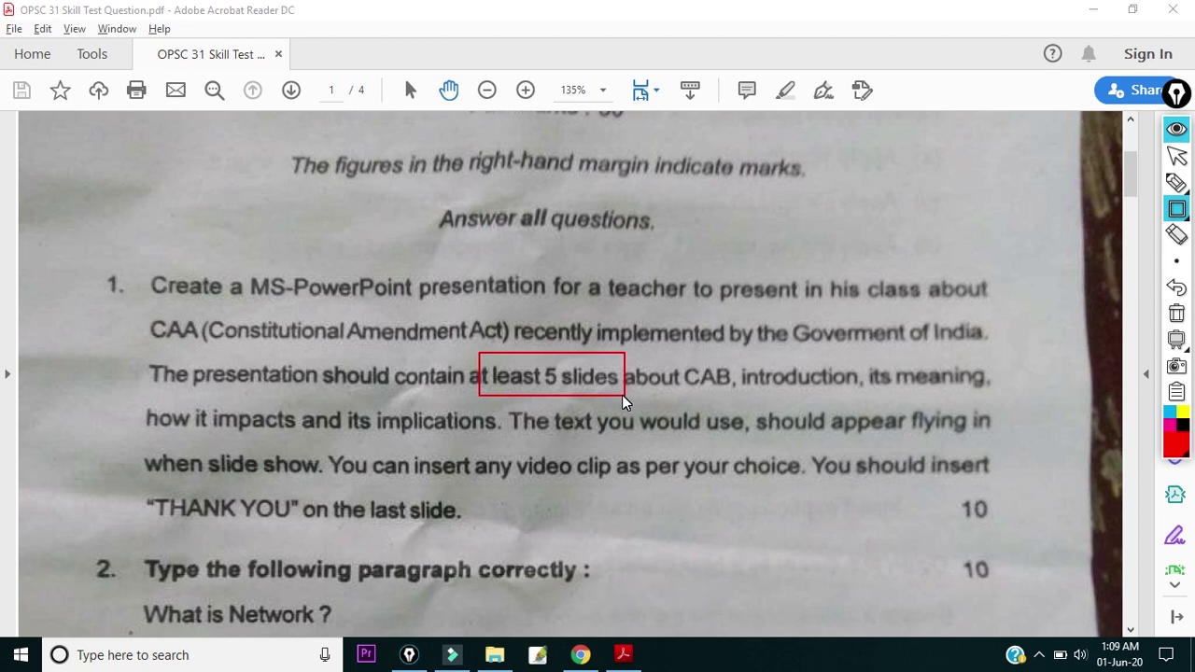
{"action": "mouse_move", "coordinate": [632, 361]}
{"action": "left_mouse_down"}
{"action": "mouse_move", "coordinate": [728, 397]}
{"action": "mouse_move", "coordinate": [857, 396]}
{"action": "left_mouse_up"}
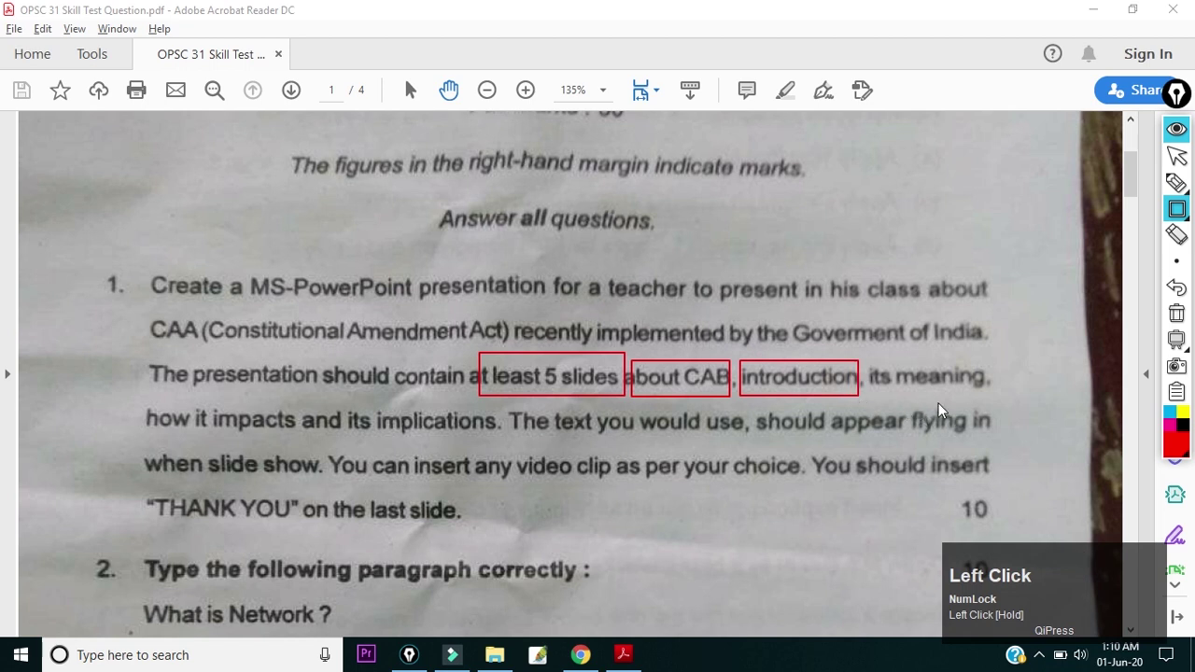
{"action": "mouse_move", "coordinate": [868, 359]}
{"action": "left_mouse_down"}
{"action": "mouse_move", "coordinate": [927, 390]}
{"action": "mouse_move", "coordinate": [986, 390]}
{"action": "left_mouse_up"}
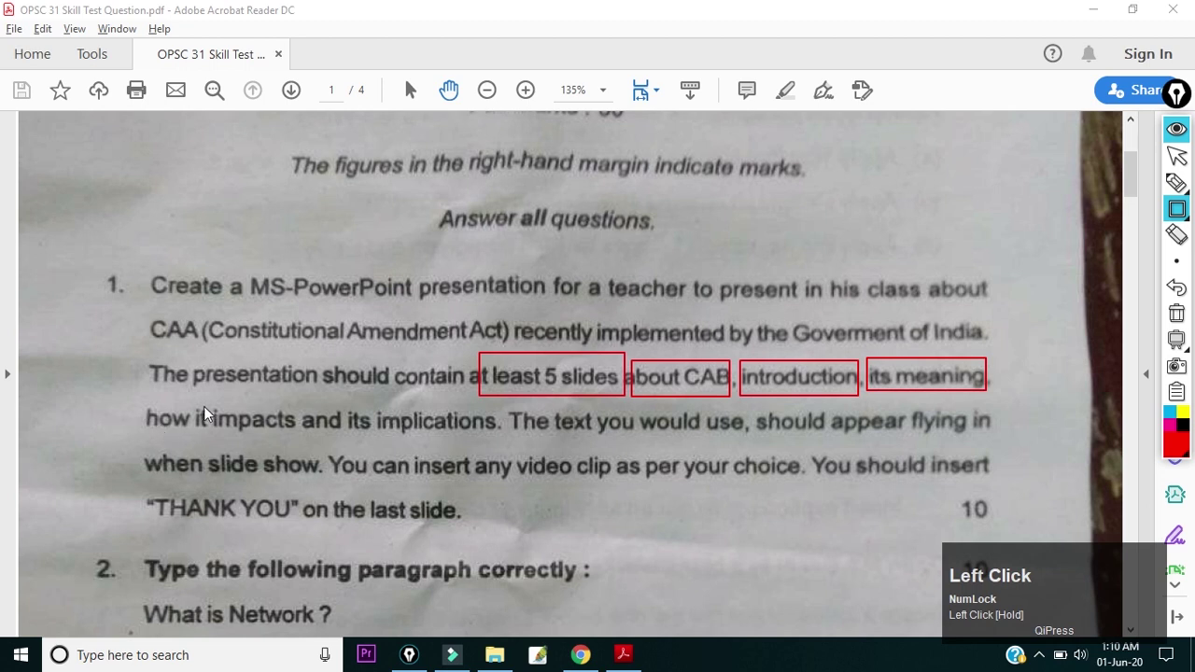
{"action": "mouse_move", "coordinate": [136, 405]}
{"action": "left_mouse_down"}
{"action": "mouse_move", "coordinate": [277, 447]}
{"action": "mouse_move", "coordinate": [291, 434]}
{"action": "left_mouse_up"}
{"action": "left_click_drag", "start_coordinate": [371, 392], "coordinate": [509, 442]}
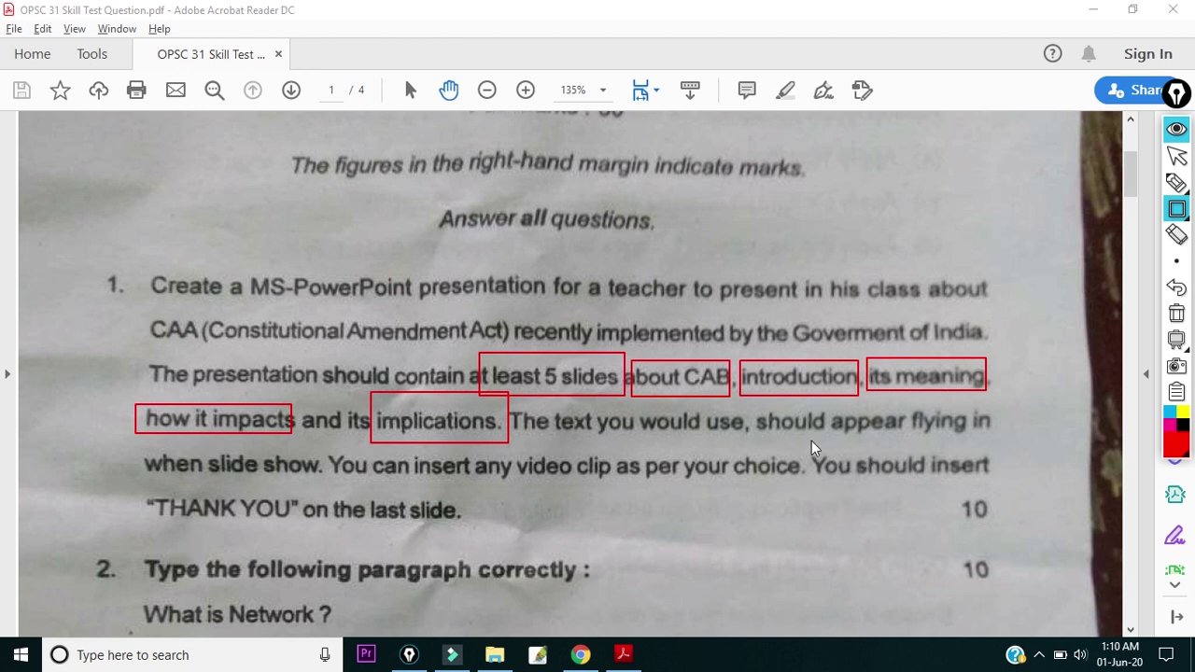
Outline "slide show", "video clip" and the "THANK YOU" line in question 1 with red rectangles, and clear all the drawn marks.
{"action": "left_click_drag", "start_coordinate": [206, 455], "coordinate": [324, 481]}
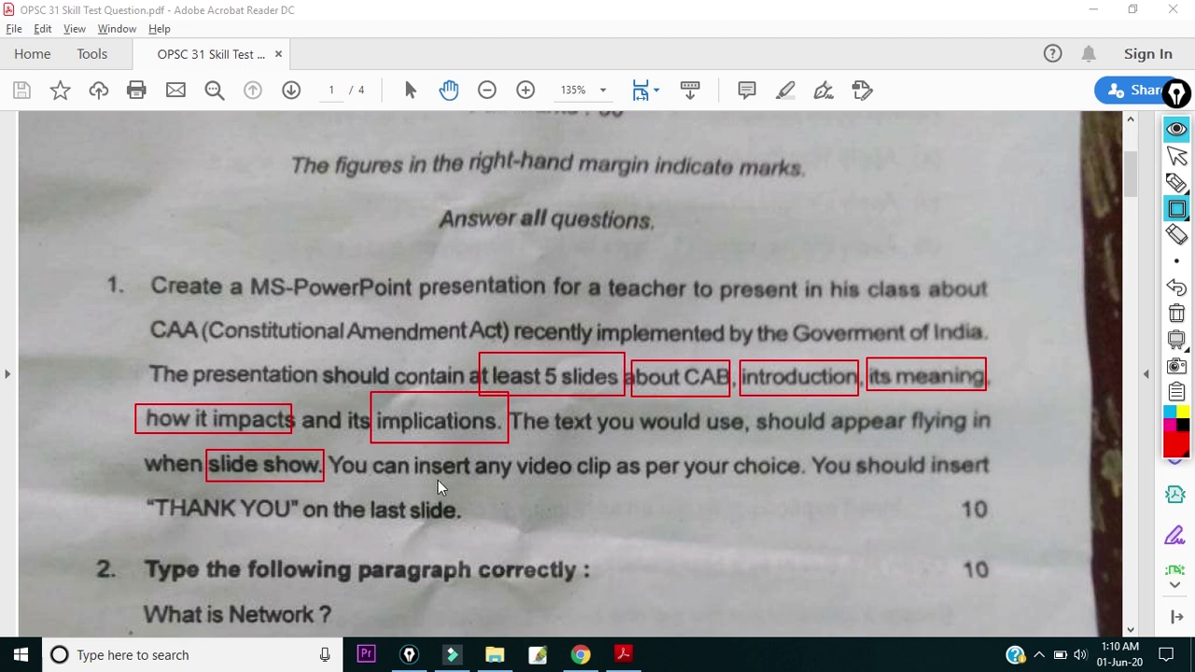
{"action": "mouse_move", "coordinate": [516, 455]}
{"action": "left_mouse_down"}
{"action": "mouse_move", "coordinate": [624, 474]}
{"action": "mouse_move", "coordinate": [617, 485]}
{"action": "left_mouse_up"}
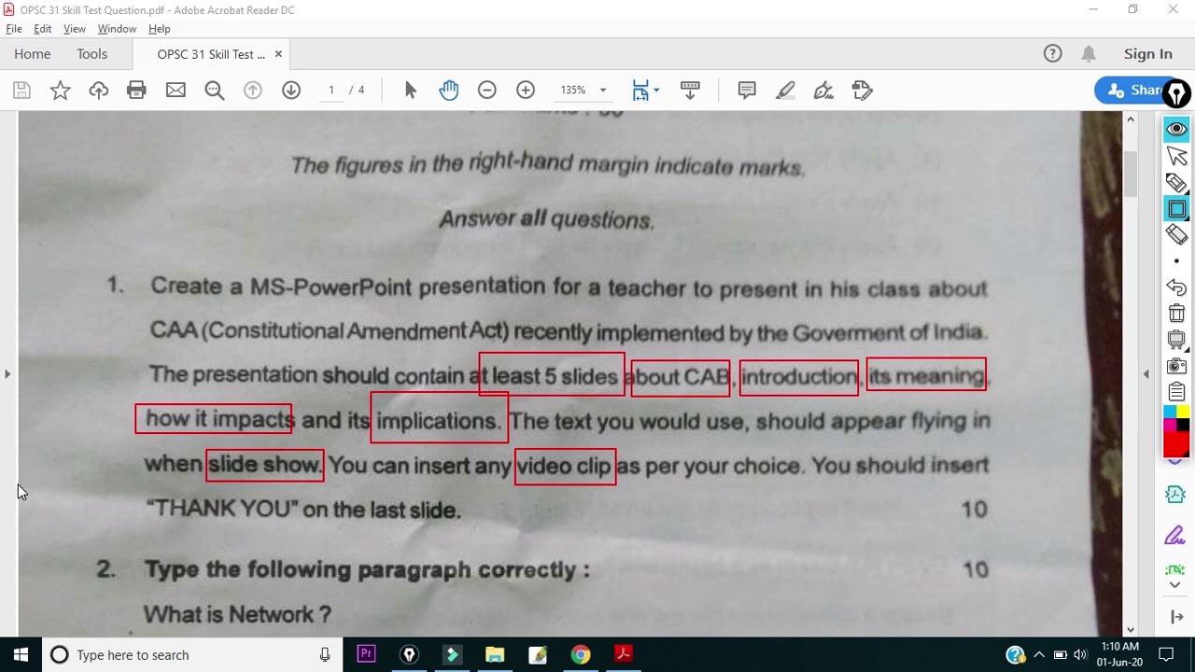
{"action": "left_click_drag", "start_coordinate": [140, 491], "coordinate": [472, 537]}
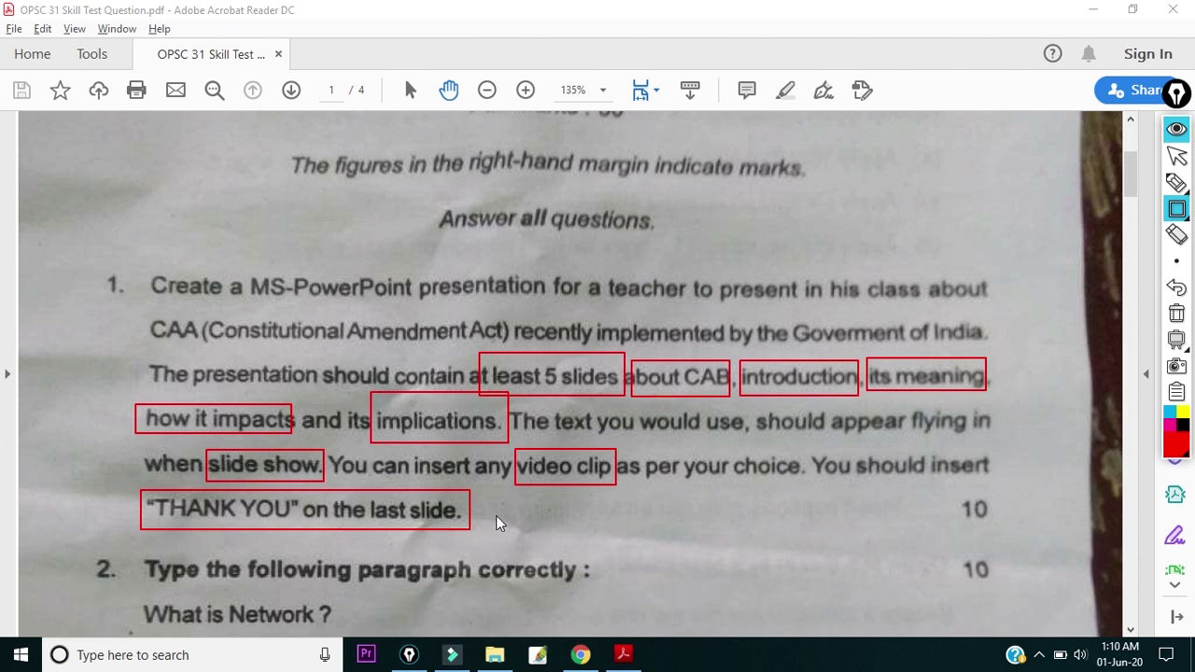
{"action": "left_click", "coordinate": [1179, 159]}
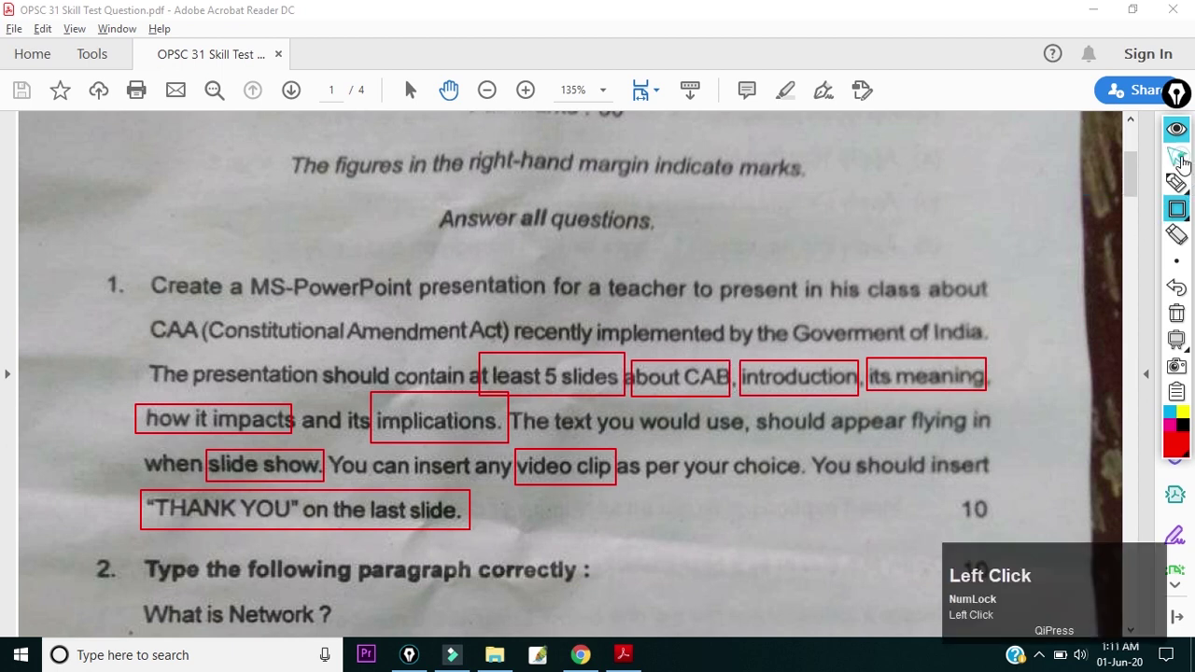
{"action": "left_click", "coordinate": [1176, 313]}
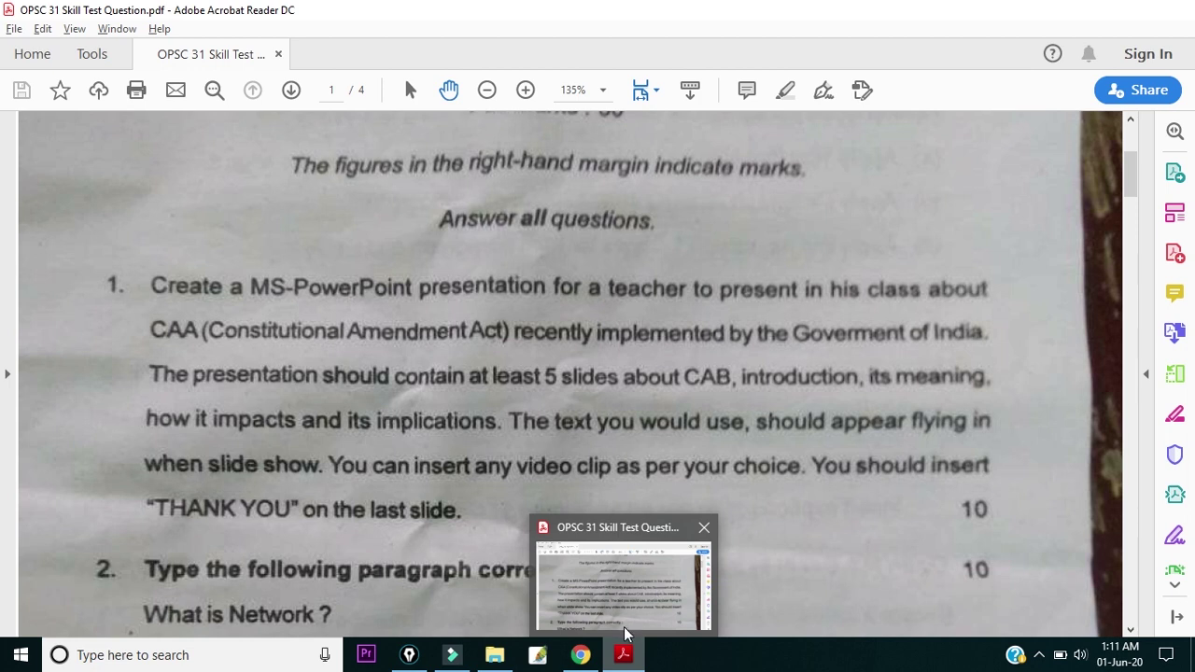
Switch to Chrome and look through the Google results for "about cab".
{"action": "left_click", "coordinate": [580, 655]}
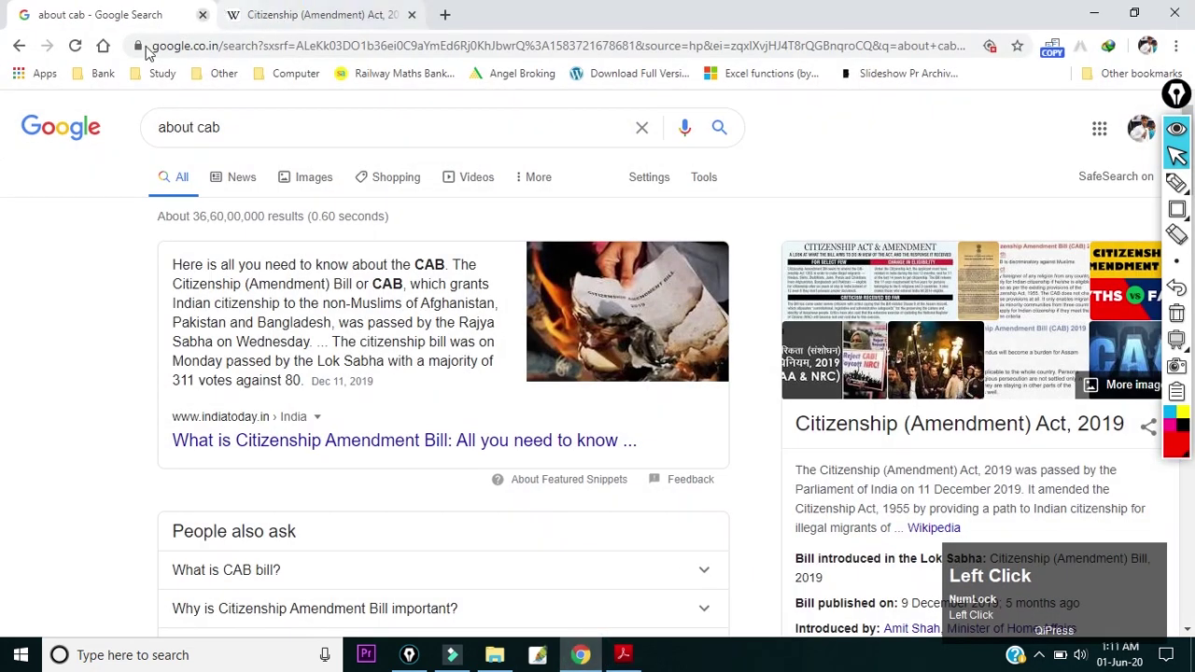
{"action": "left_click", "coordinate": [249, 128]}
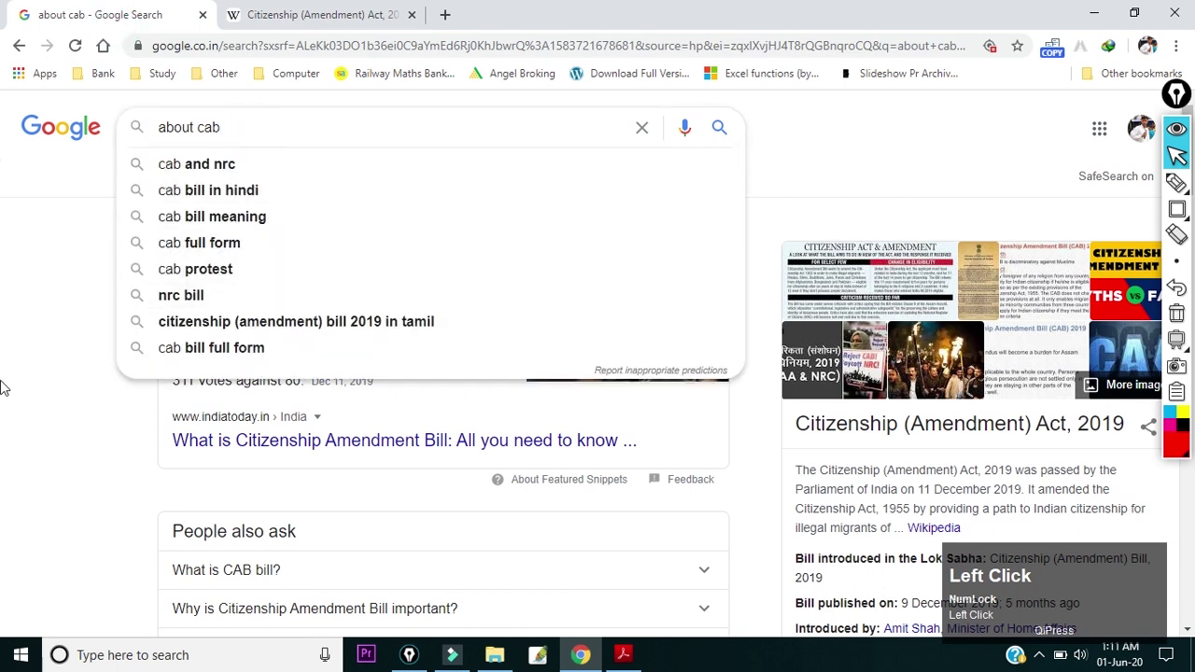
{"action": "left_click", "coordinate": [55, 447]}
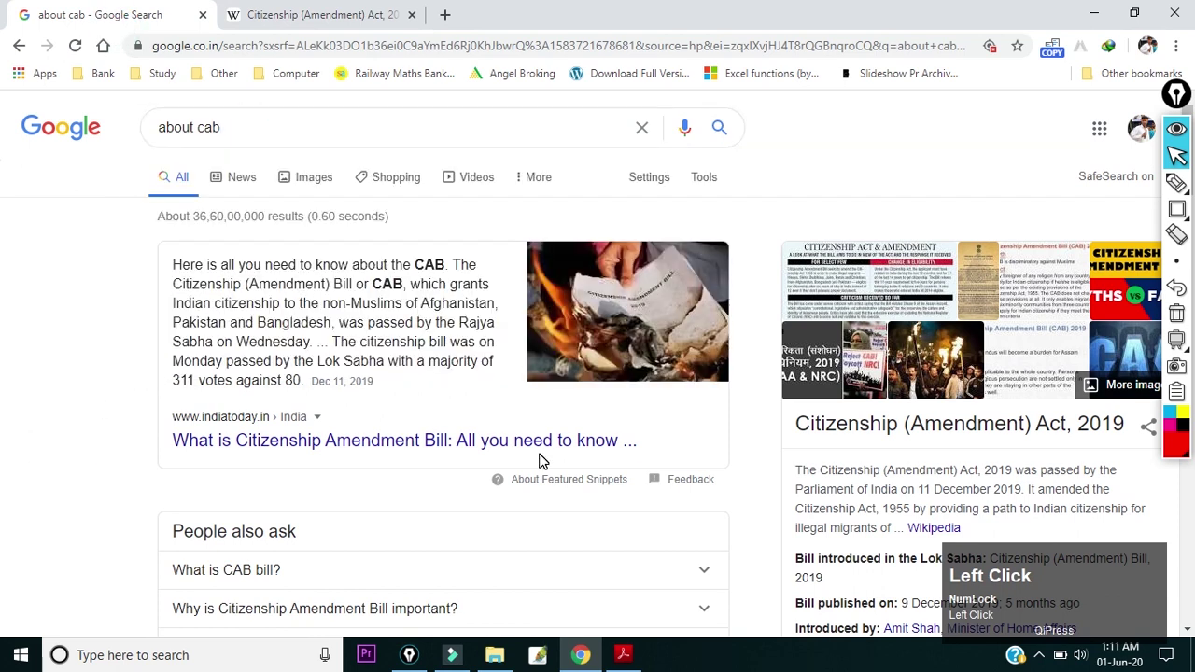
{"action": "scroll", "coordinate": [259, 466], "scroll_direction": "down", "scroll_amount": 3}
{"action": "scroll", "coordinate": [259, 495], "scroll_direction": "up", "scroll_amount": 3}
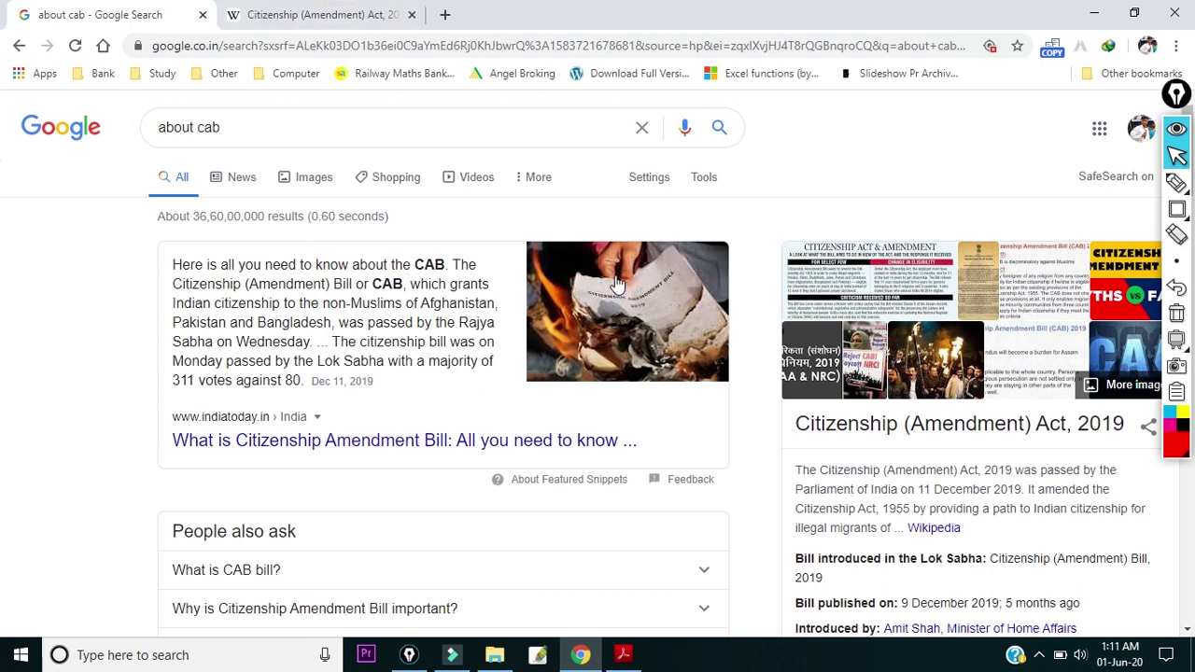
In File Explorer, create a new PowerPoint presentation named PPTTTT in the 31 May Sol folder and open it.
{"action": "left_click", "coordinate": [495, 655]}
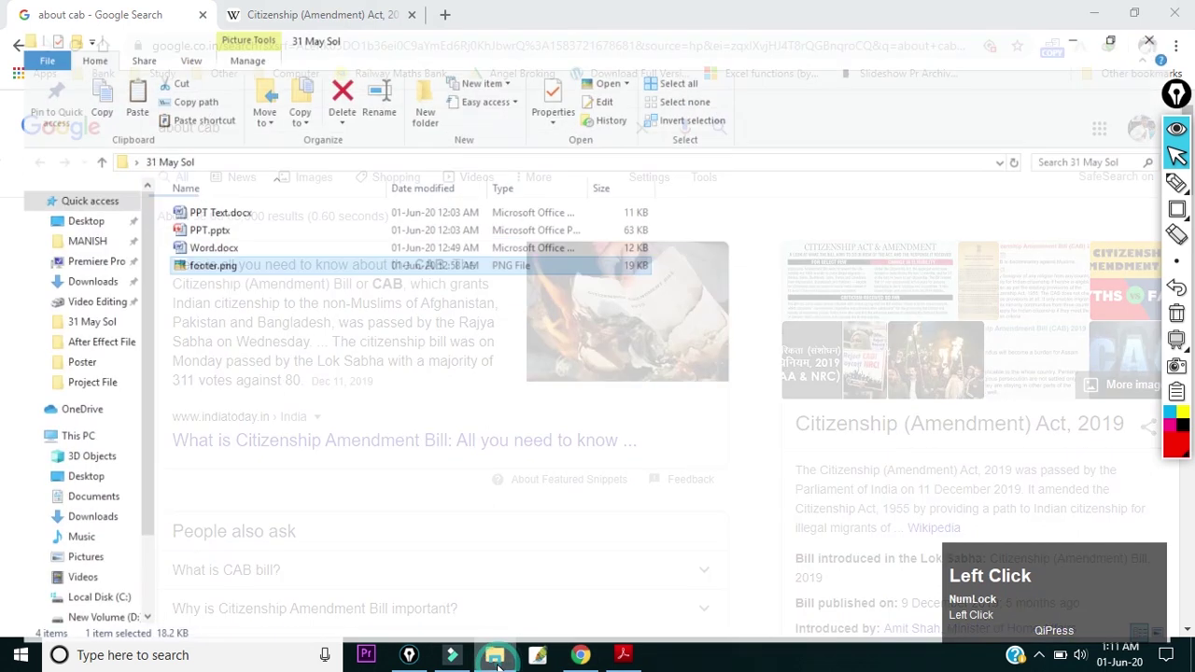
{"action": "left_click", "coordinate": [379, 418]}
{"action": "right_click", "coordinate": [293, 361]}
{"action": "left_click", "coordinate": [368, 567]}
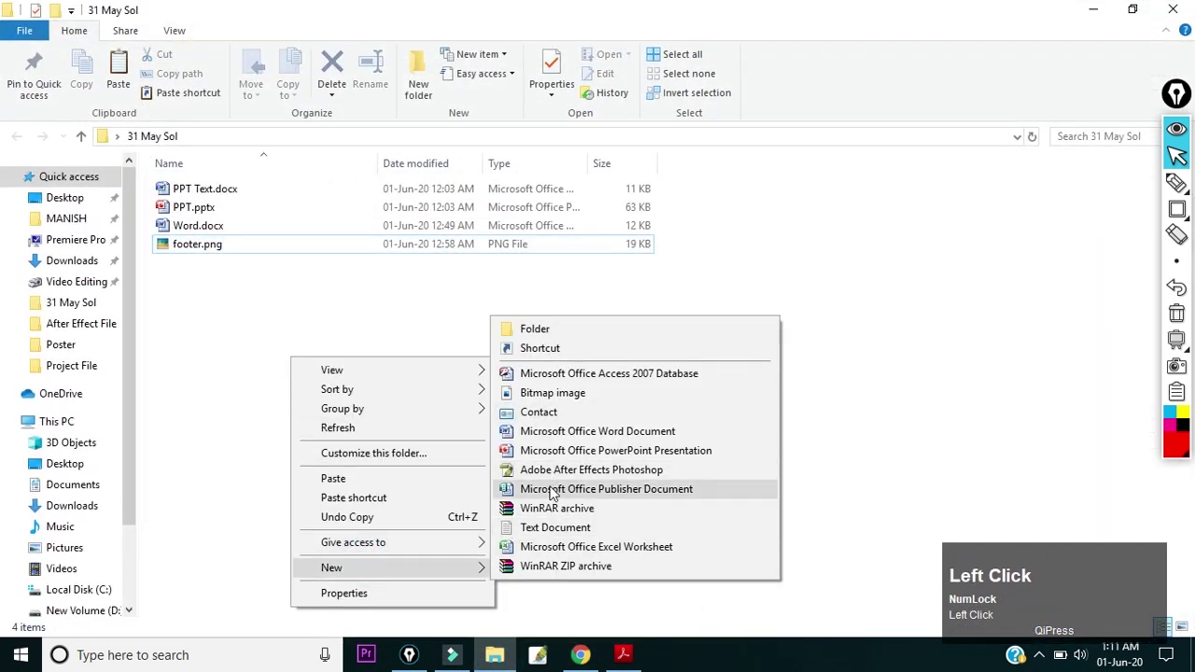
{"action": "left_click", "coordinate": [551, 450]}
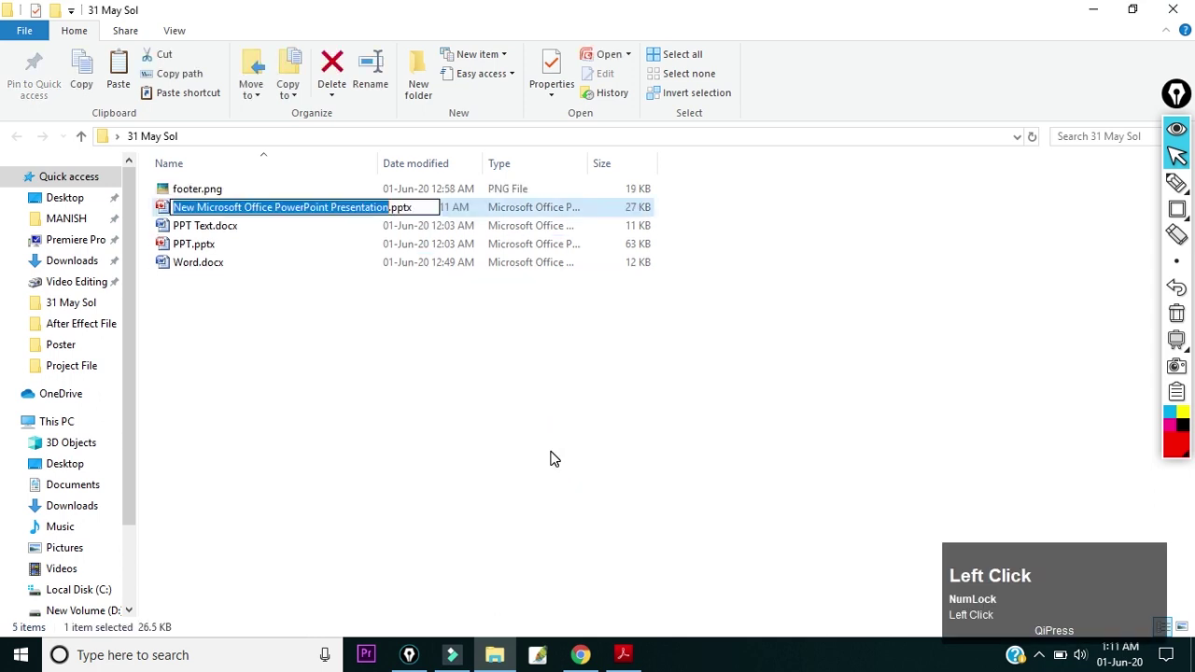
{"action": "type", "text": "PPTTTT"}
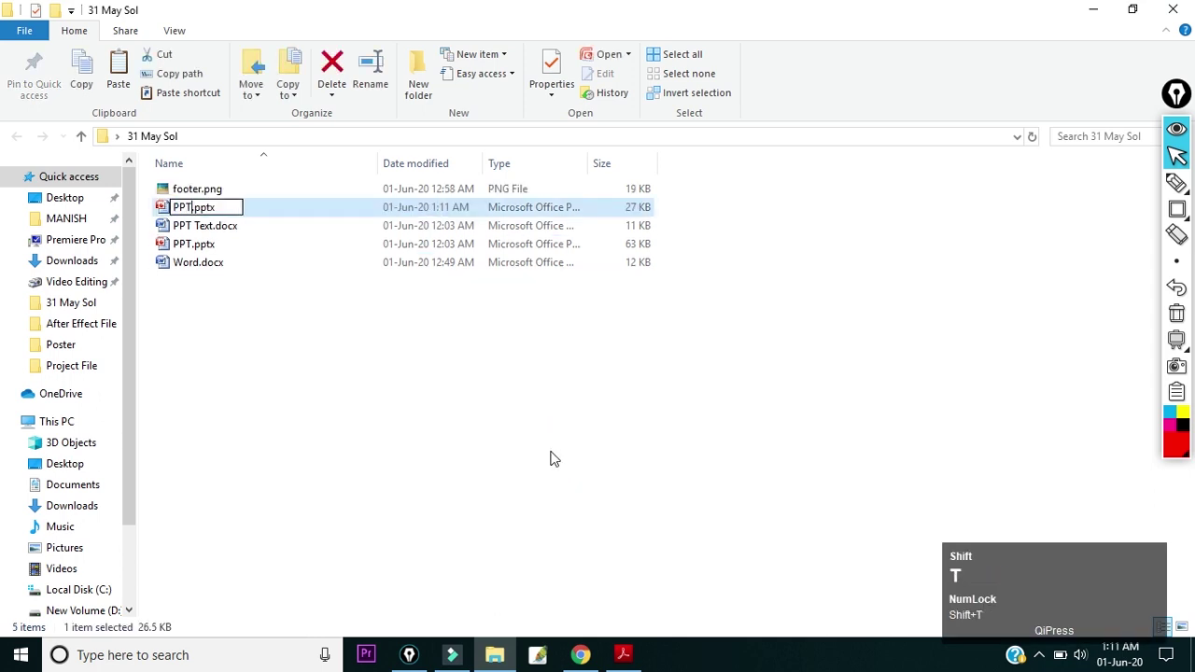
{"action": "key", "text": "Return"}
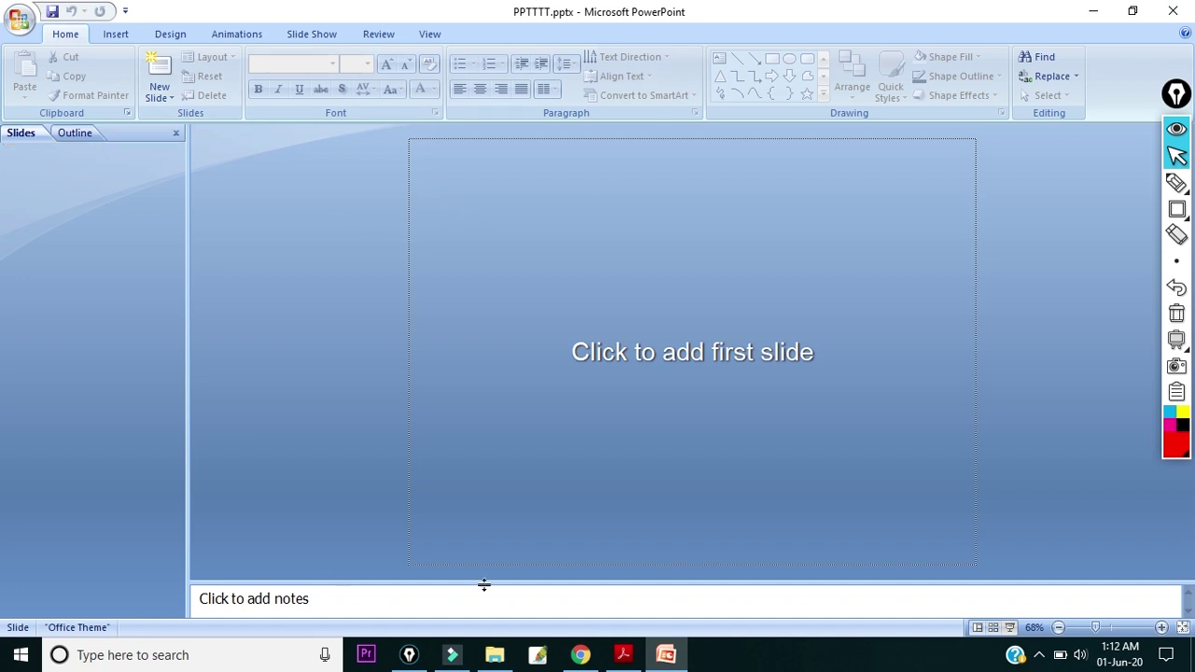
Add the first slide with the Title Only layout and place the cursor in its title placeholder.
{"action": "left_click", "coordinate": [161, 98]}
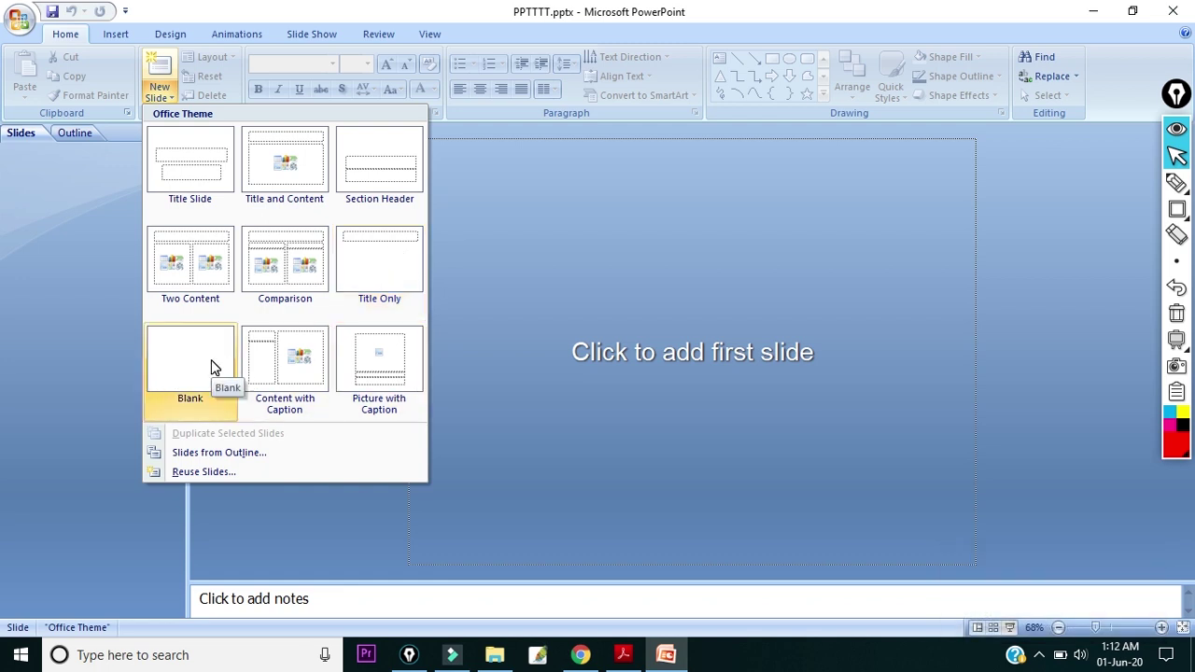
{"action": "left_click", "coordinate": [378, 255]}
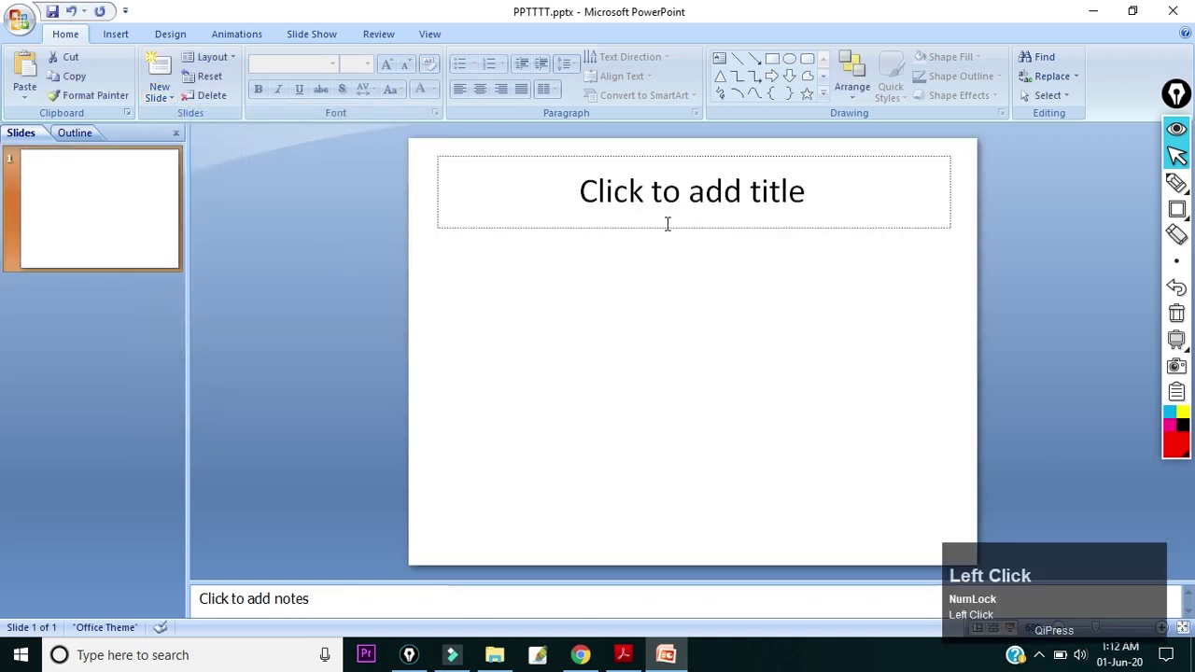
{"action": "left_click", "coordinate": [657, 197]}
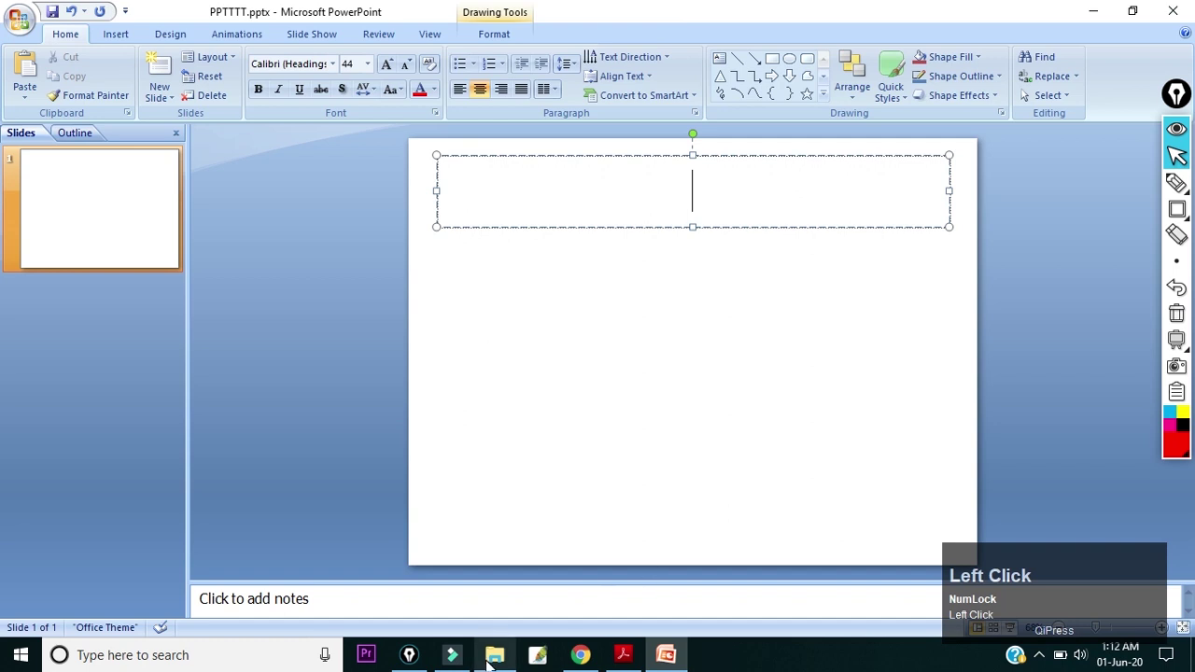
Open PPT Text.docx from the 31 May Sol folder, copy its first paragraph and paste it into slide 1's title.
{"action": "left_click", "coordinate": [494, 654]}
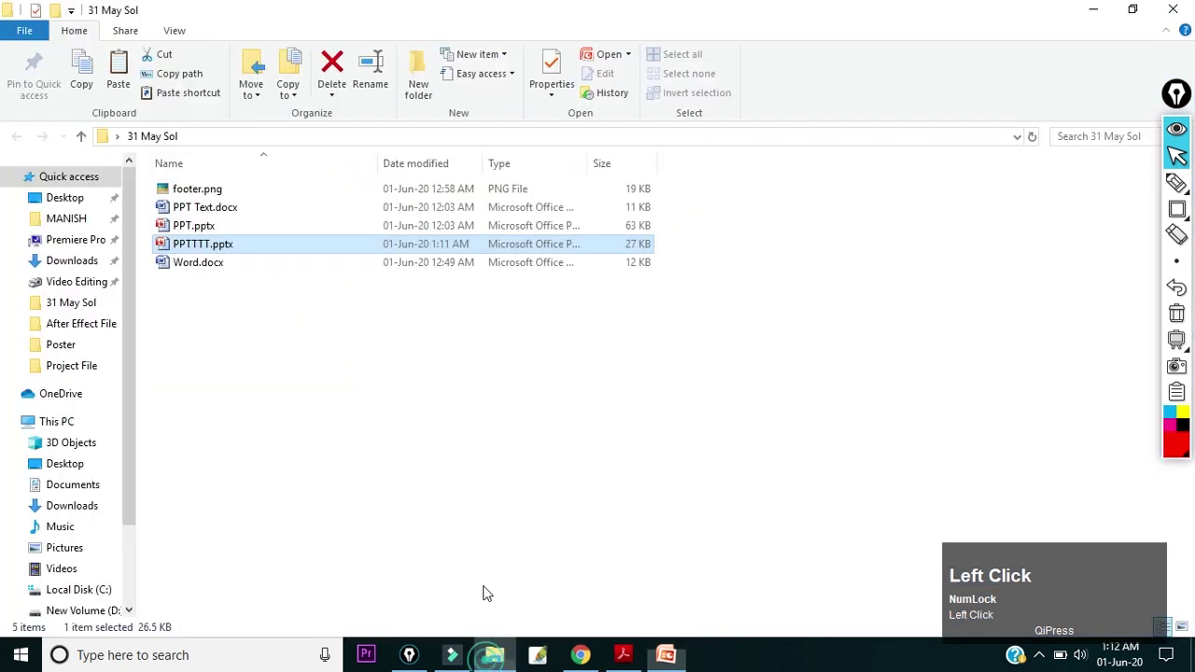
{"action": "double_click", "coordinate": [205, 206]}
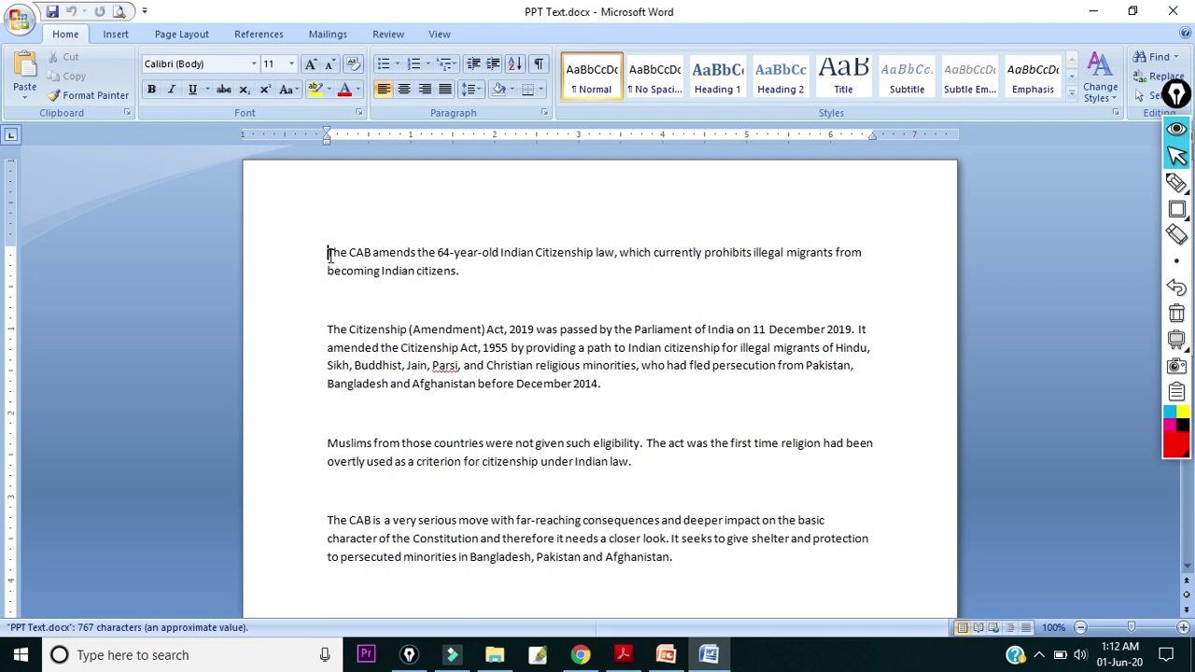
{"action": "left_click_drag", "start_coordinate": [327, 252], "coordinate": [459, 275]}
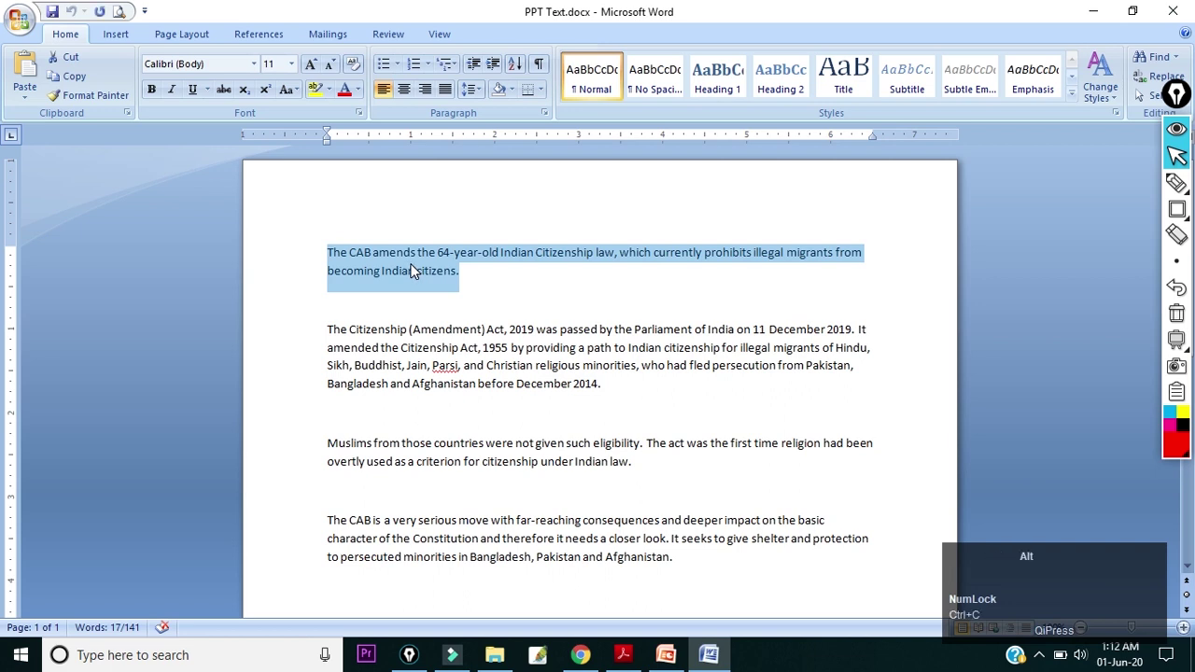
{"action": "key", "text": "alt+Tab"}
{"action": "key", "text": "alt+Tab"}
{"action": "key", "text": "alt+Tab"}
{"action": "key", "text": "Tab"}
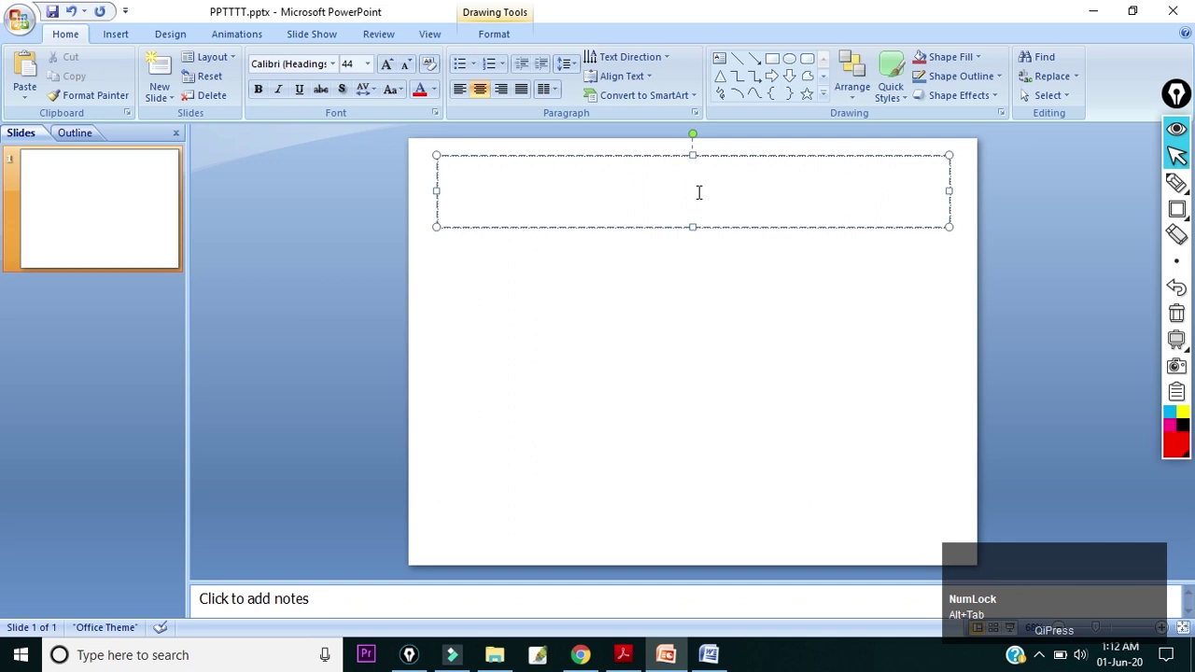
{"action": "key", "text": "ctrl+v"}
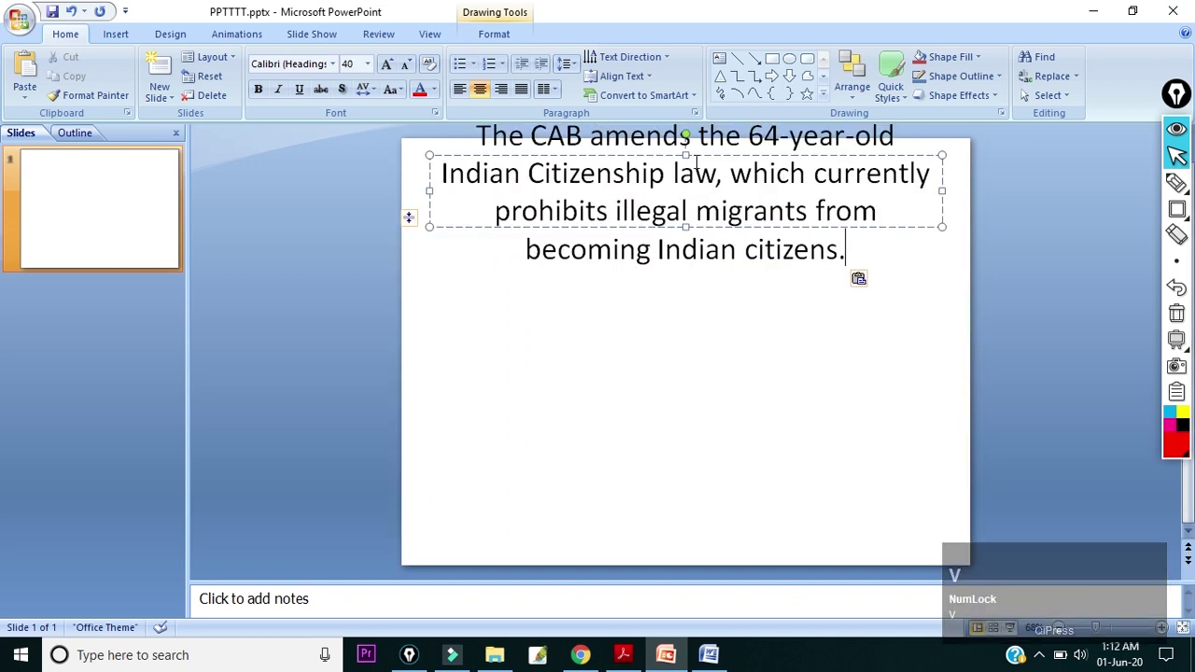
Move slide 1's title box down toward the middle of the slide and extend its lower edge to fit the text.
{"action": "left_click_drag", "start_coordinate": [695, 155], "coordinate": [700, 246]}
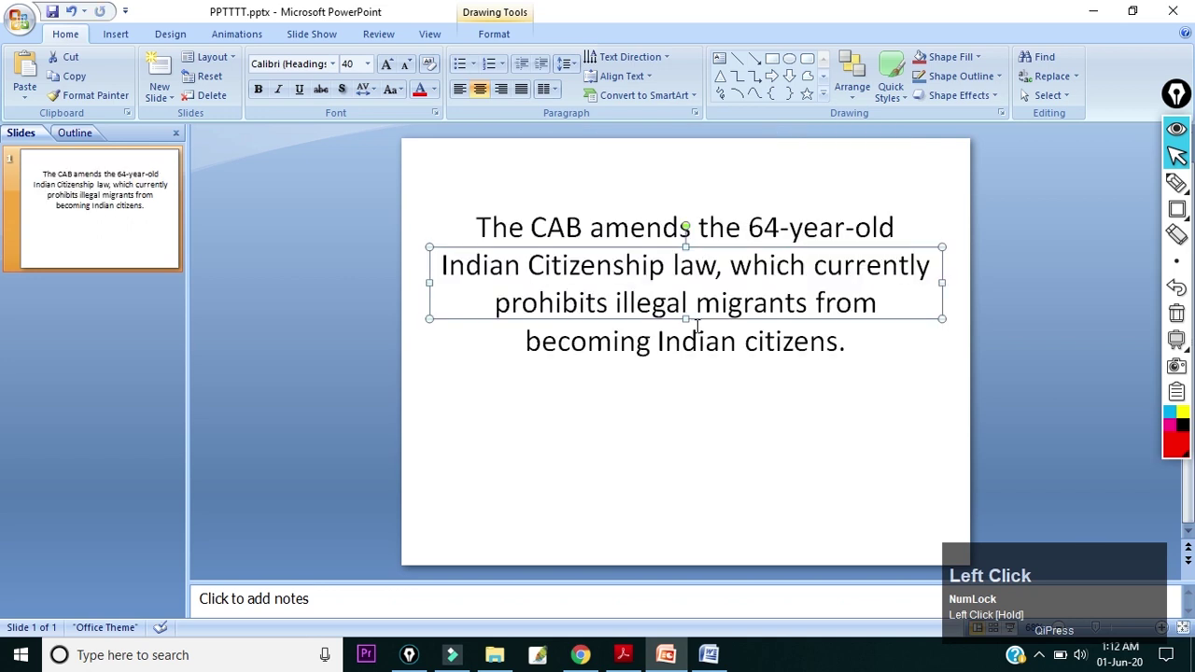
{"action": "left_click_drag", "start_coordinate": [724, 323], "coordinate": [688, 315]}
{"action": "left_click", "coordinate": [675, 331]}
{"action": "key", "text": "ctrl+a"}
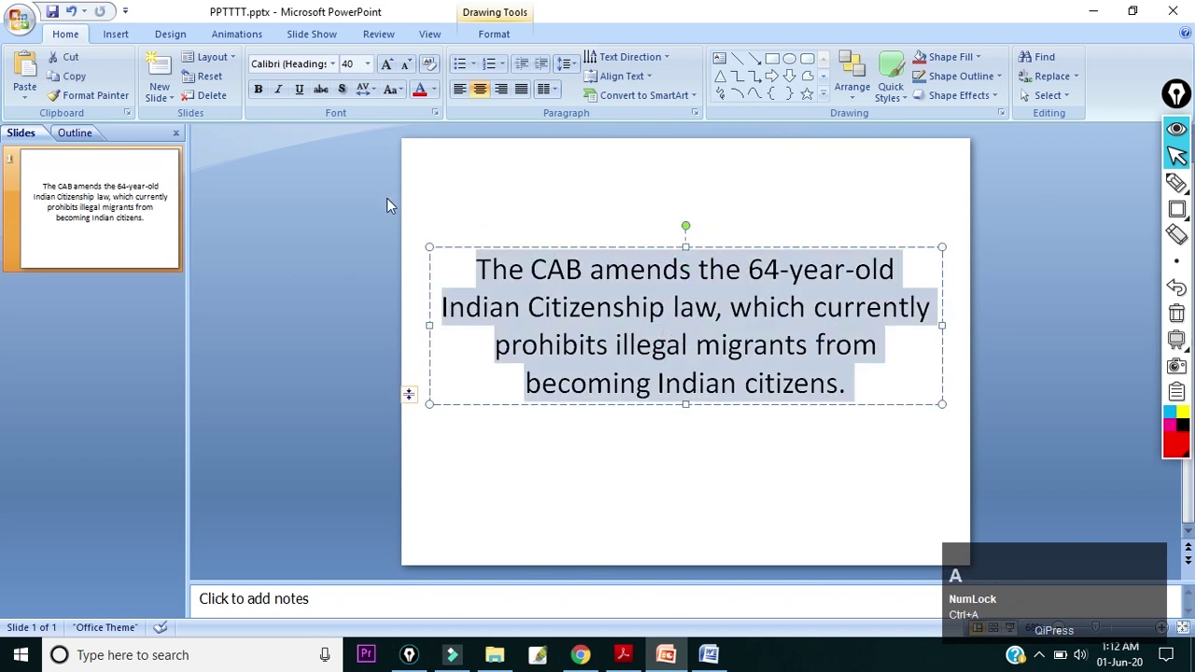
Review question 1 and the Word formatting criteria of question 2 in the skill test PDF, and return to the presentation.
{"action": "left_click", "coordinate": [631, 657]}
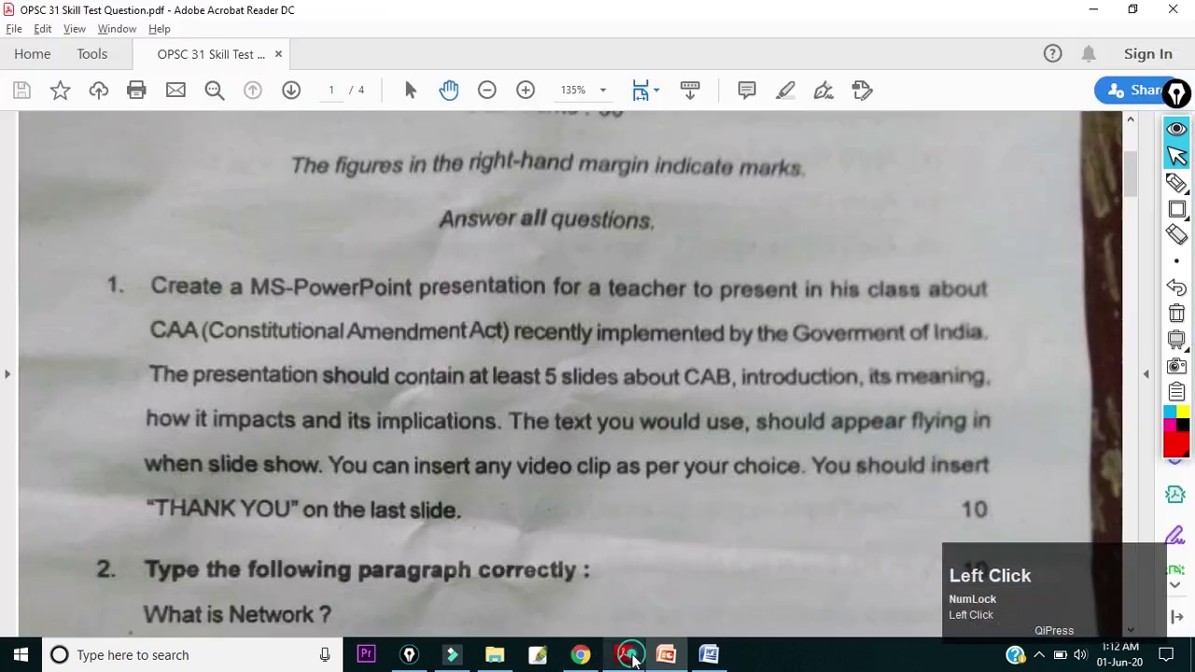
{"action": "scroll", "coordinate": [544, 414], "scroll_direction": "down", "scroll_amount": 10}
{"action": "scroll", "coordinate": [544, 414], "scroll_direction": "up", "scroll_amount": 4}
{"action": "scroll", "coordinate": [507, 427], "scroll_direction": "down", "scroll_amount": 6}
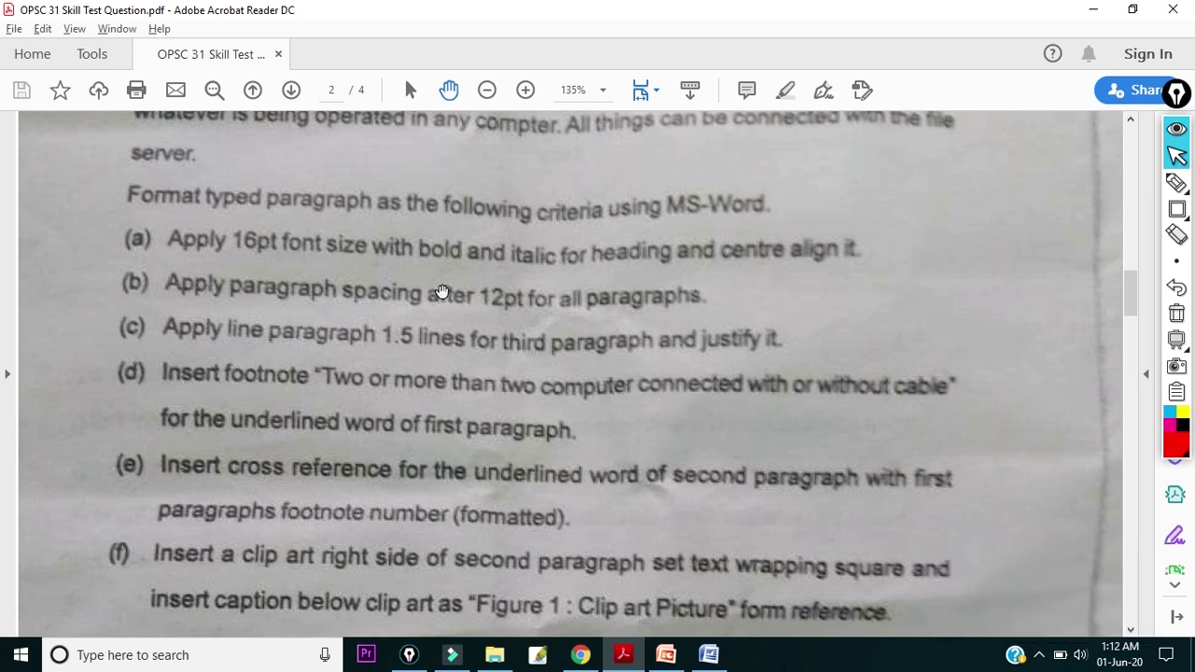
{"action": "scroll", "coordinate": [647, 334], "scroll_direction": "up", "scroll_amount": 8}
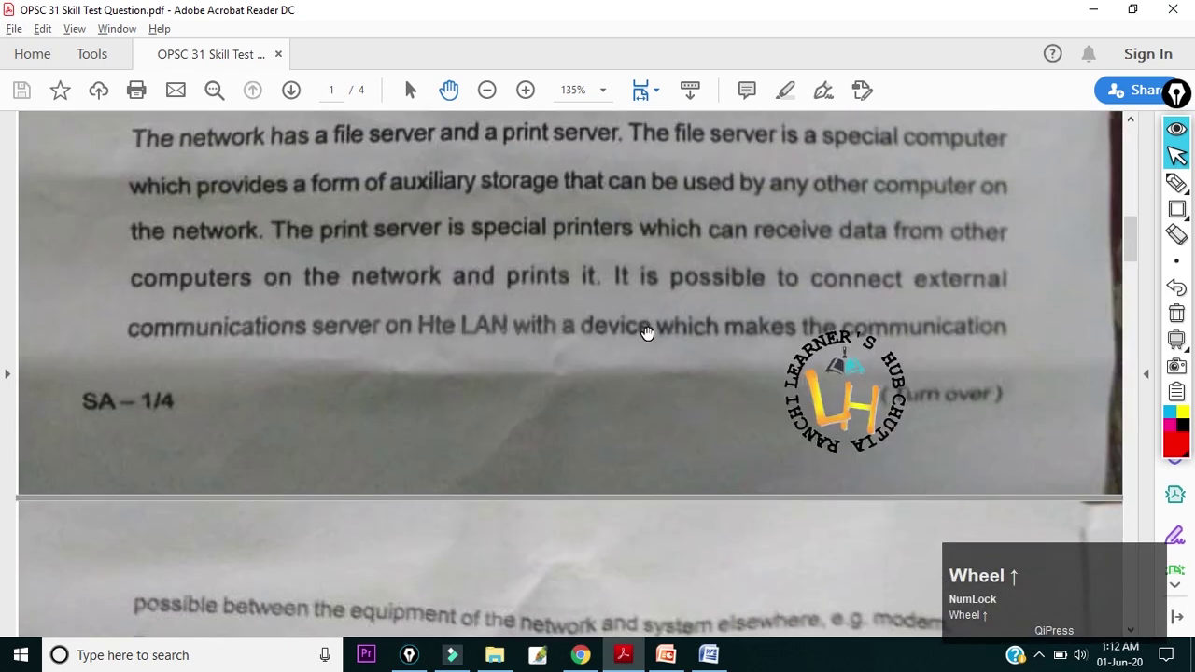
{"action": "scroll", "coordinate": [647, 333], "scroll_direction": "up", "scroll_amount": 4}
{"action": "scroll", "coordinate": [648, 335], "scroll_direction": "up", "scroll_amount": 4}
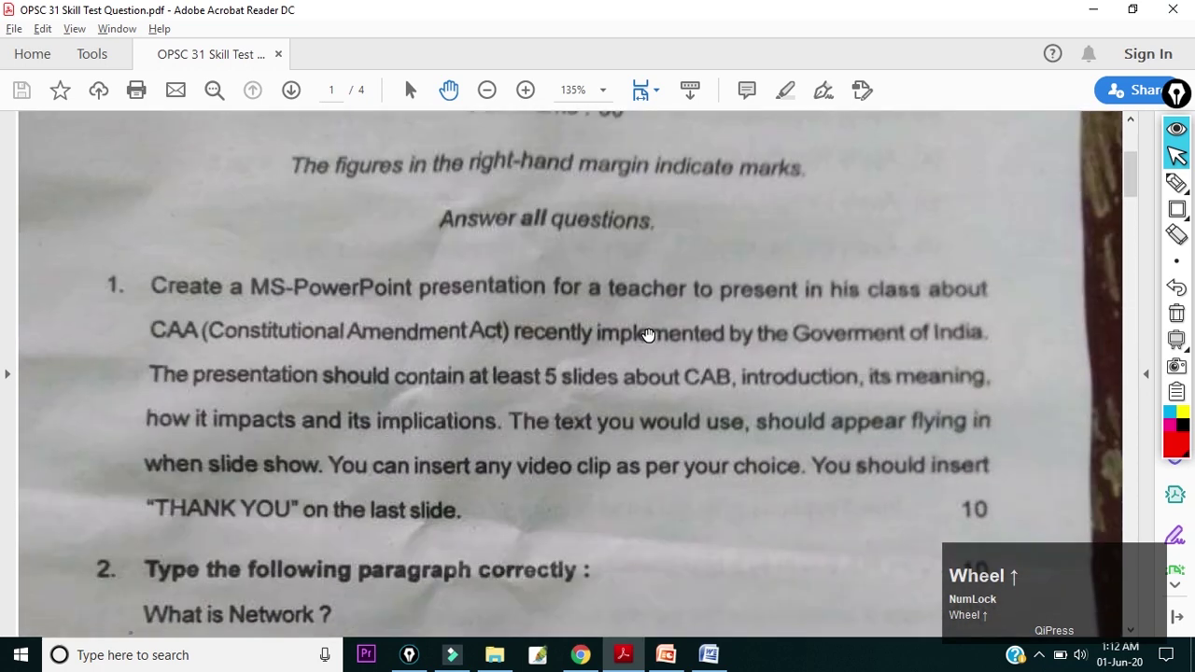
{"action": "scroll", "coordinate": [480, 336], "scroll_direction": "down", "scroll_amount": 2}
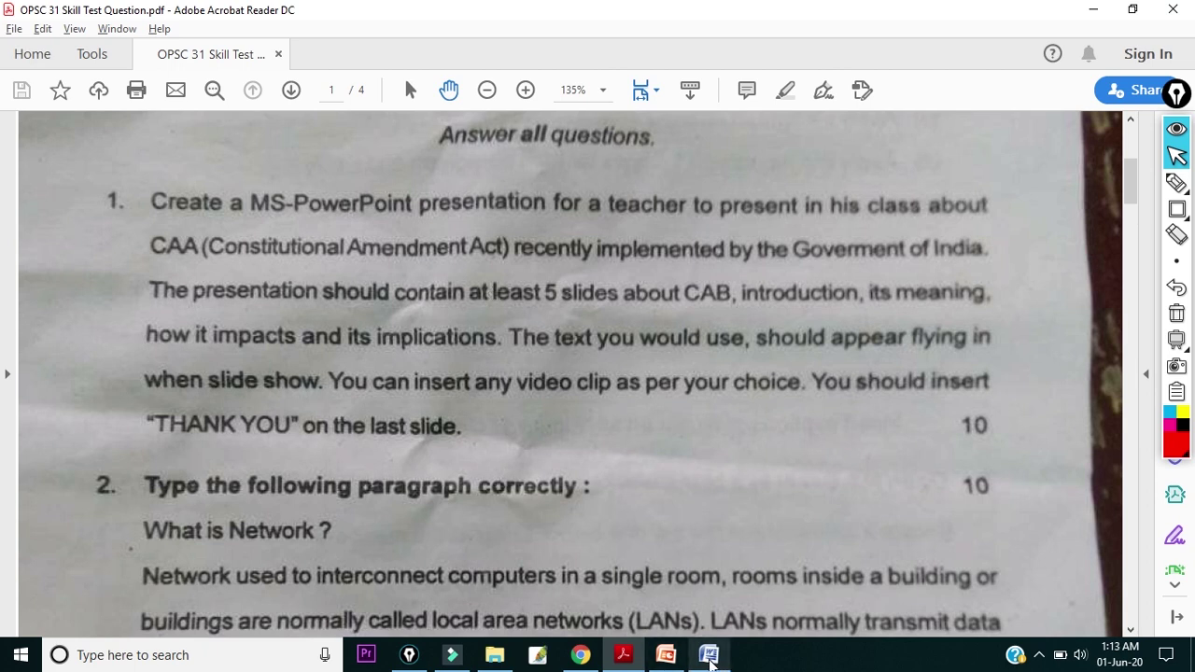
{"action": "left_click", "coordinate": [665, 655]}
{"action": "left_click", "coordinate": [644, 286]}
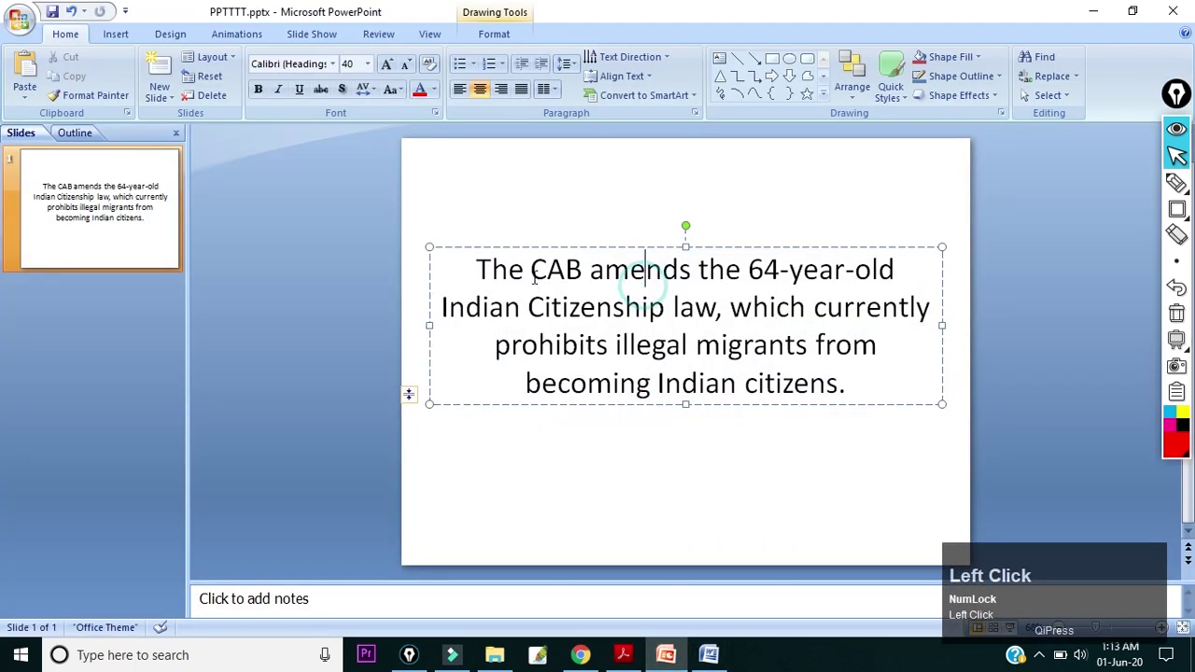
{"action": "left_click_drag", "start_coordinate": [857, 386], "coordinate": [504, 280]}
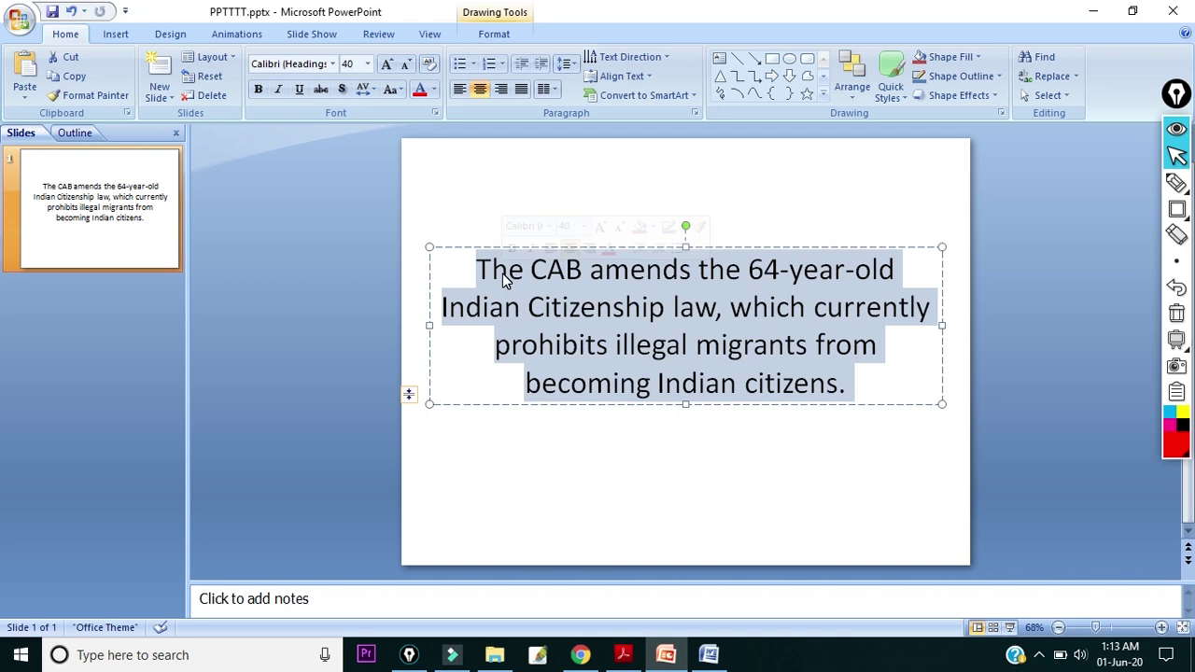
{"action": "left_click", "coordinate": [527, 170]}
{"action": "left_click", "coordinate": [567, 349]}
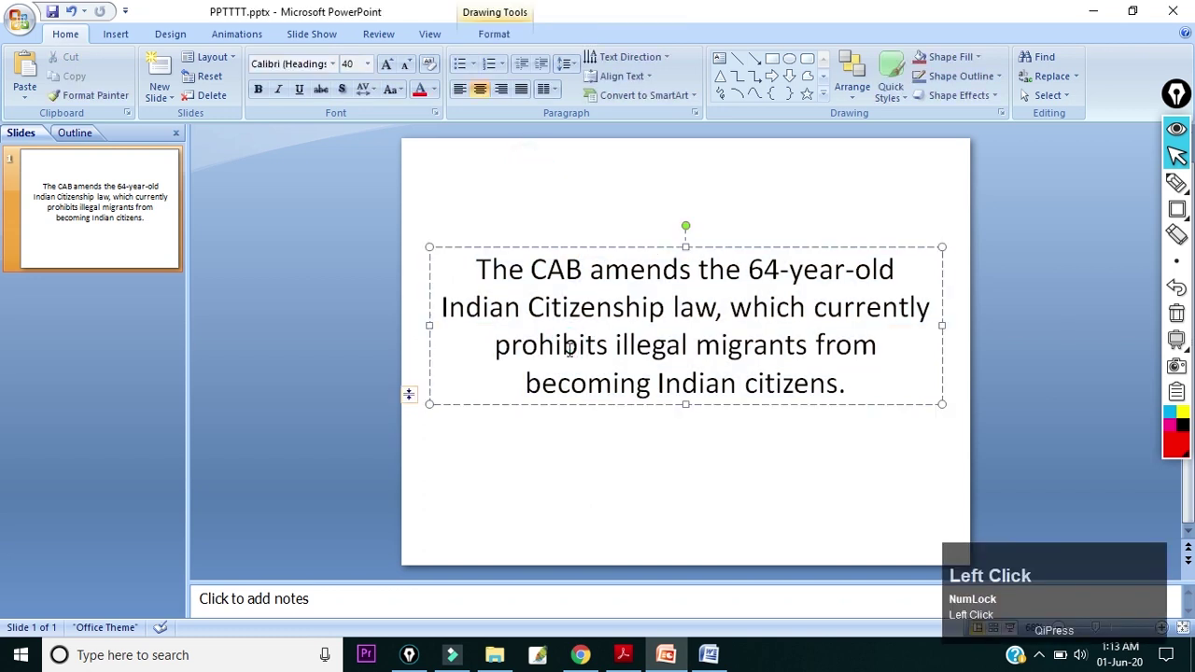
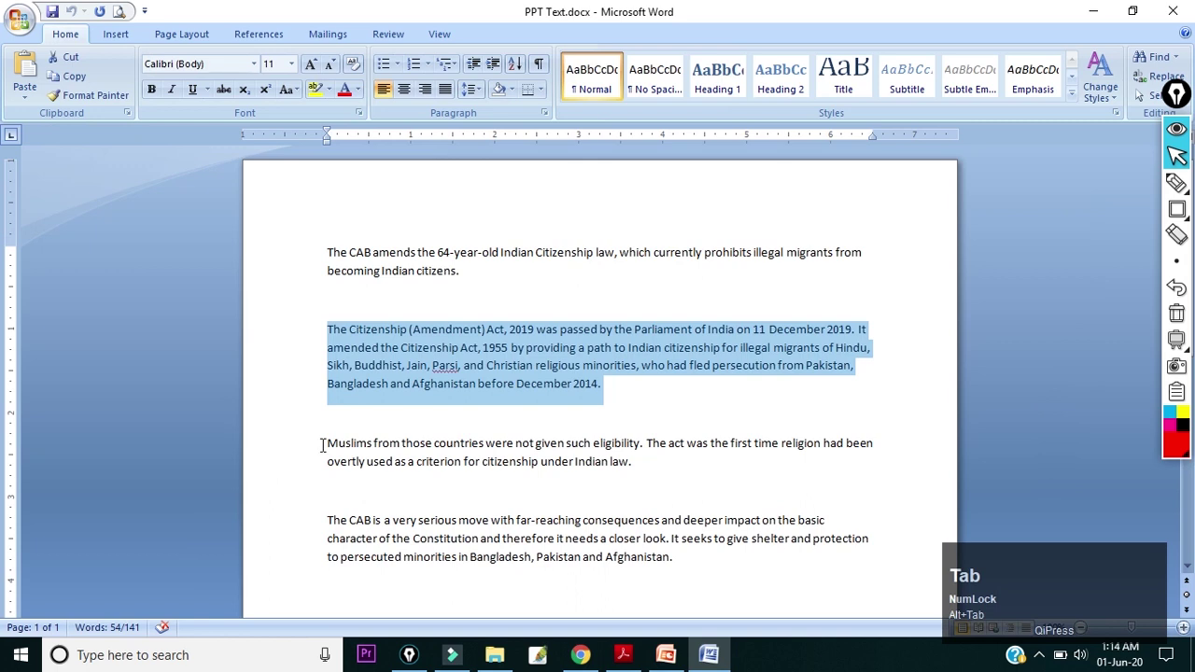
Copy the paragraph starting "Muslims from those countries" from PPT Text.docx and paste it into slide 3's title.
{"action": "key", "text": "ctrl+c"}
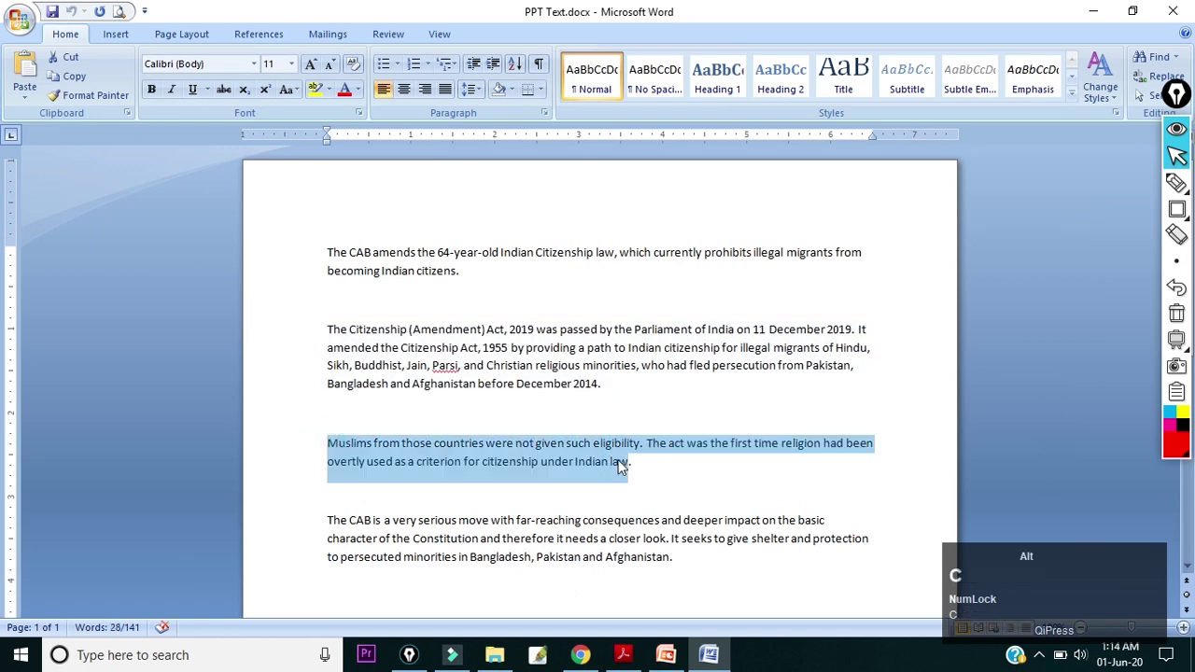
{"action": "key", "text": "alt+Tab"}
{"action": "left_click", "coordinate": [568, 211]}
{"action": "key", "text": "ctrl+v"}
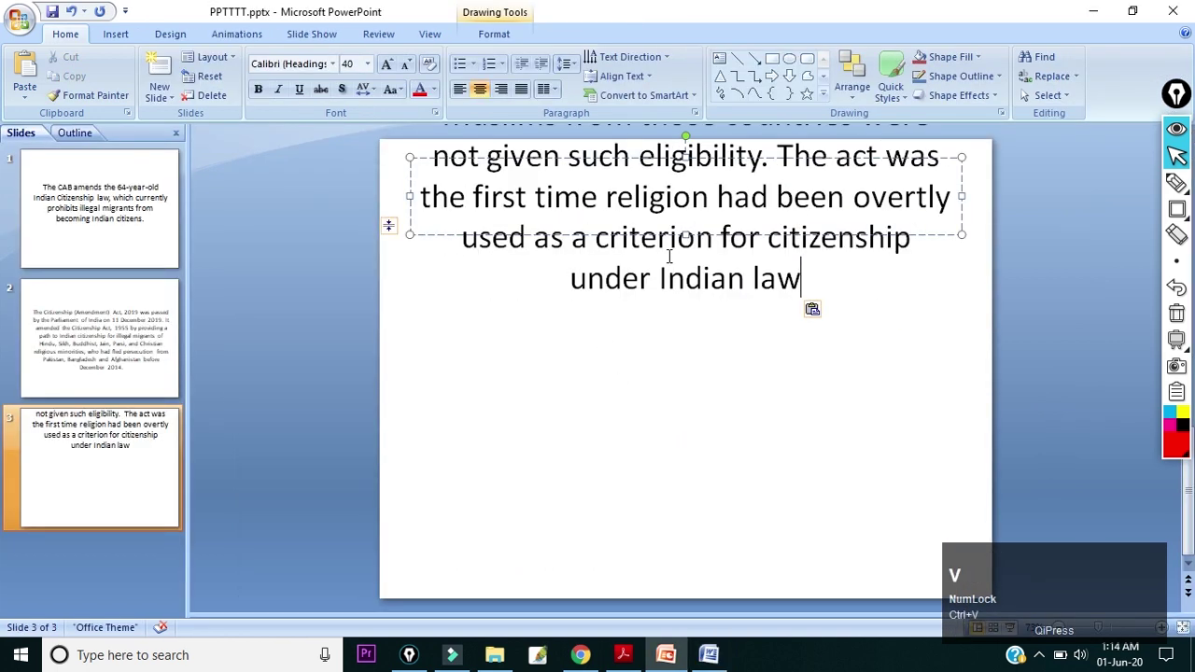
Move slide 3's title box down toward the middle of the slide and resize it to fit the text.
{"action": "left_click", "coordinate": [678, 386]}
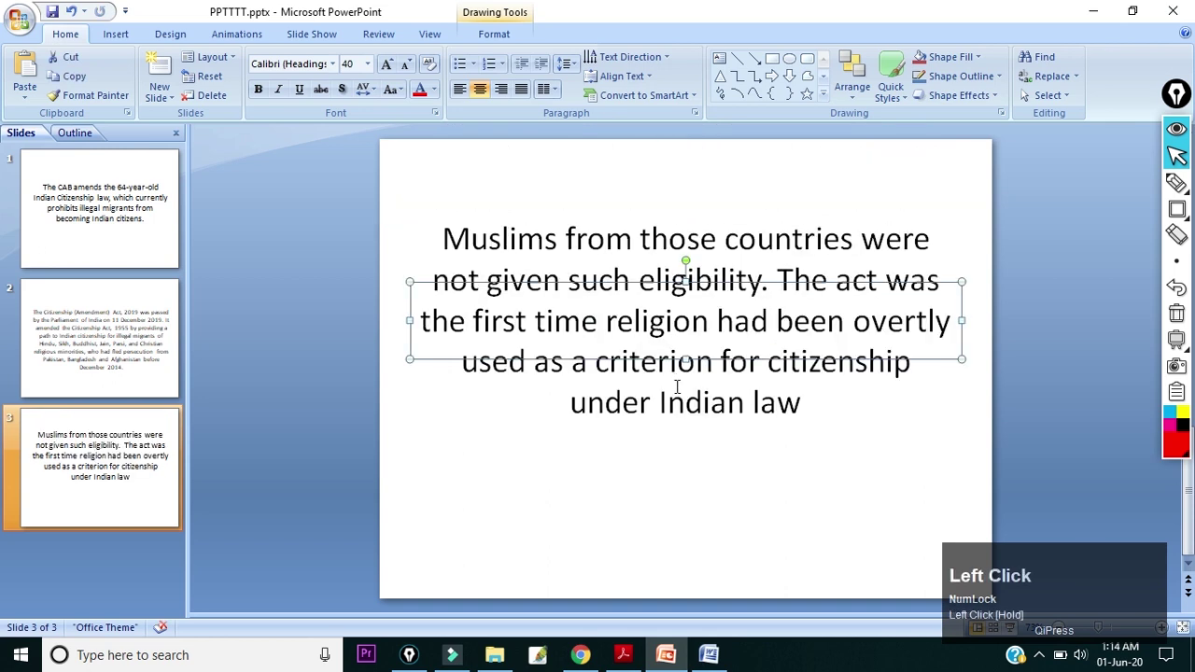
{"action": "left_click_drag", "start_coordinate": [684, 362], "coordinate": [684, 283]}
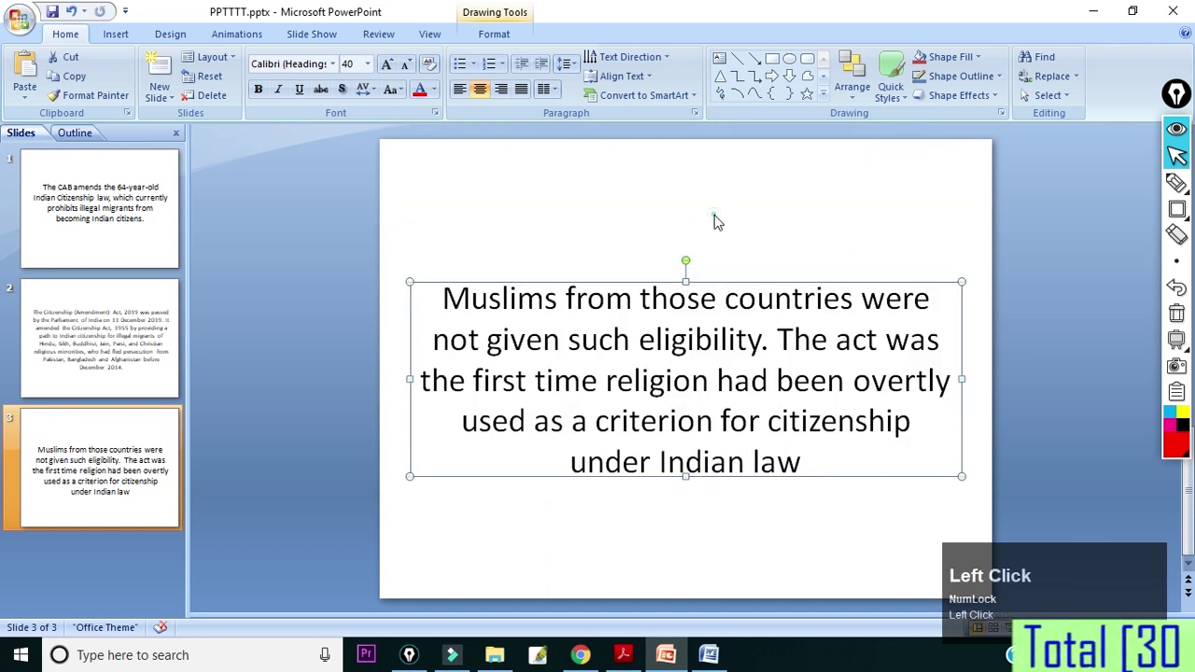
{"action": "left_click", "coordinate": [716, 221]}
Insert a slide with the Blank layout after slide 2 and reorder it to the fourth position.
{"action": "left_click", "coordinate": [52, 364]}
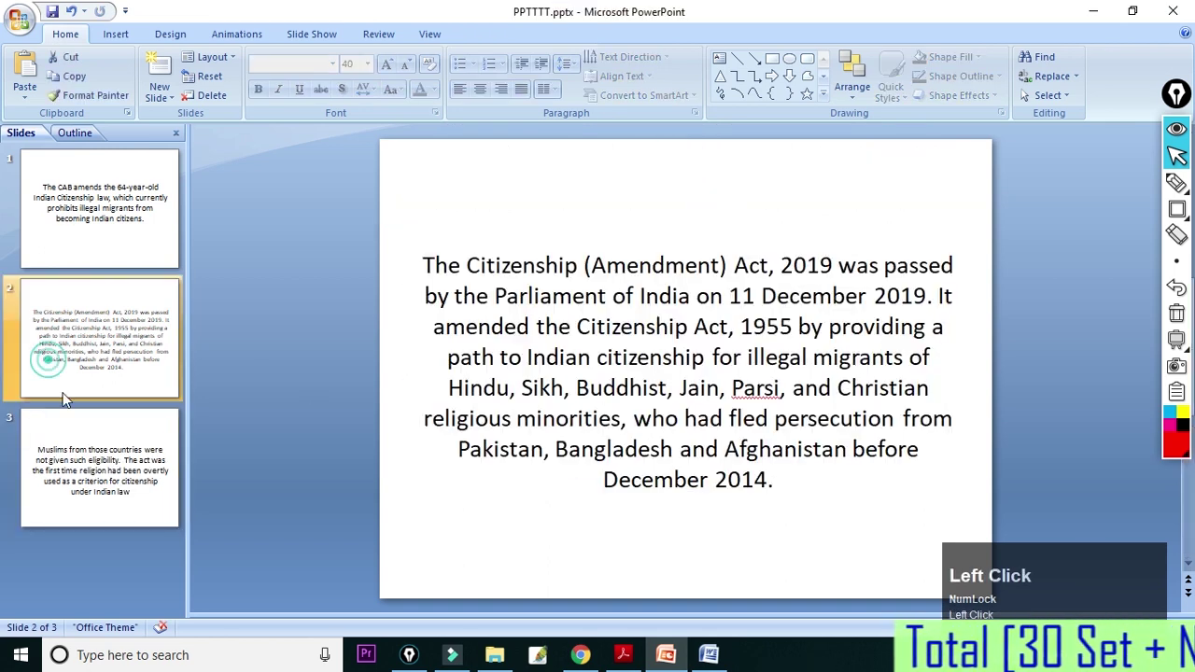
{"action": "left_click", "coordinate": [163, 106]}
{"action": "left_click", "coordinate": [218, 368]}
{"action": "mouse_move", "coordinate": [112, 579]}
{"action": "left_mouse_down"}
{"action": "mouse_move", "coordinate": [124, 378]}
{"action": "mouse_move", "coordinate": [115, 561]}
{"action": "left_mouse_up"}
{"action": "left_click", "coordinate": [107, 552]}
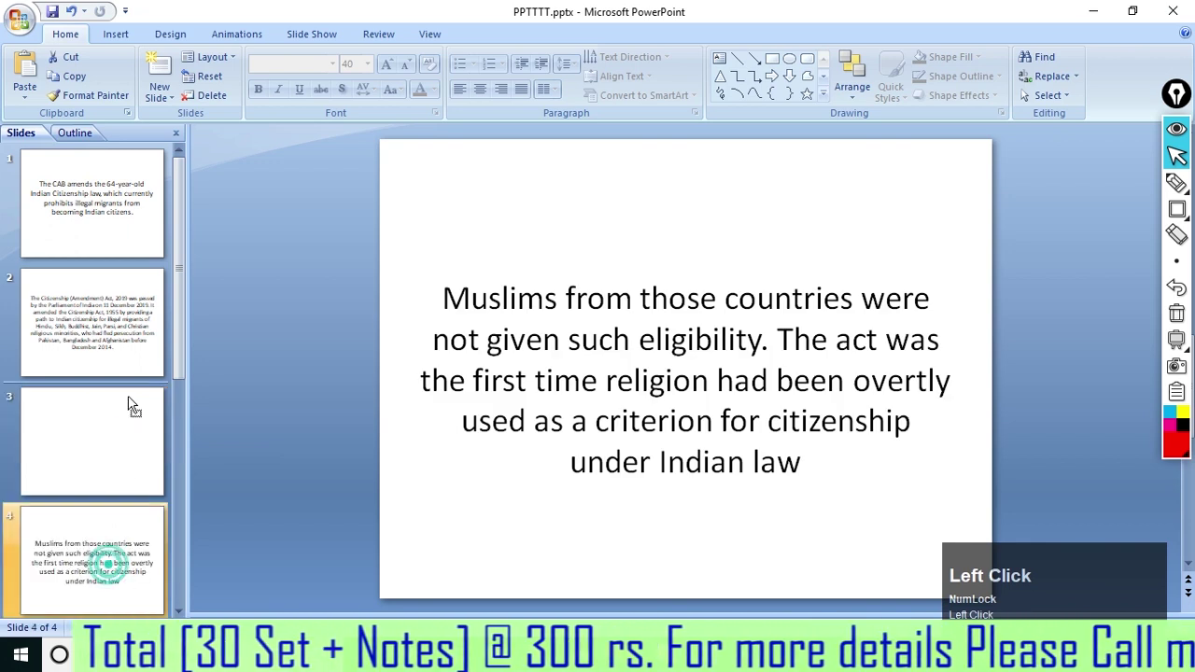
{"action": "left_click_drag", "start_coordinate": [131, 404], "coordinate": [115, 507]}
{"action": "left_click", "coordinate": [112, 538]}
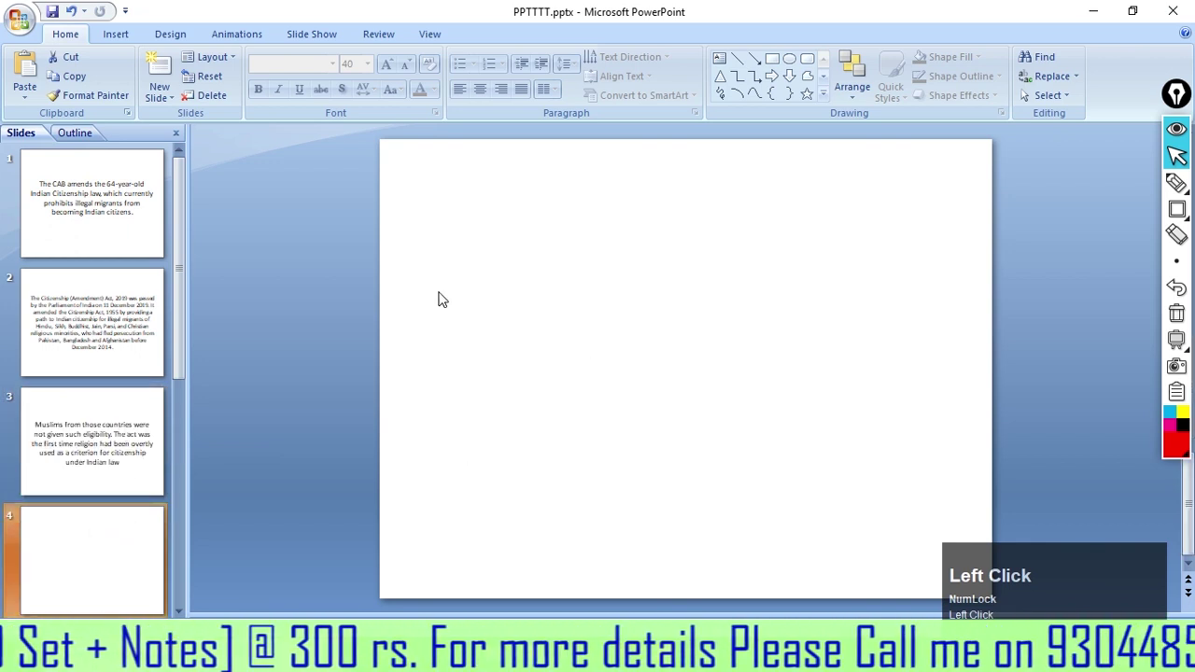
Delete the blank fourth slide.
{"action": "key", "text": "alt+Tab"}
{"action": "key", "text": "alt+Tab"}
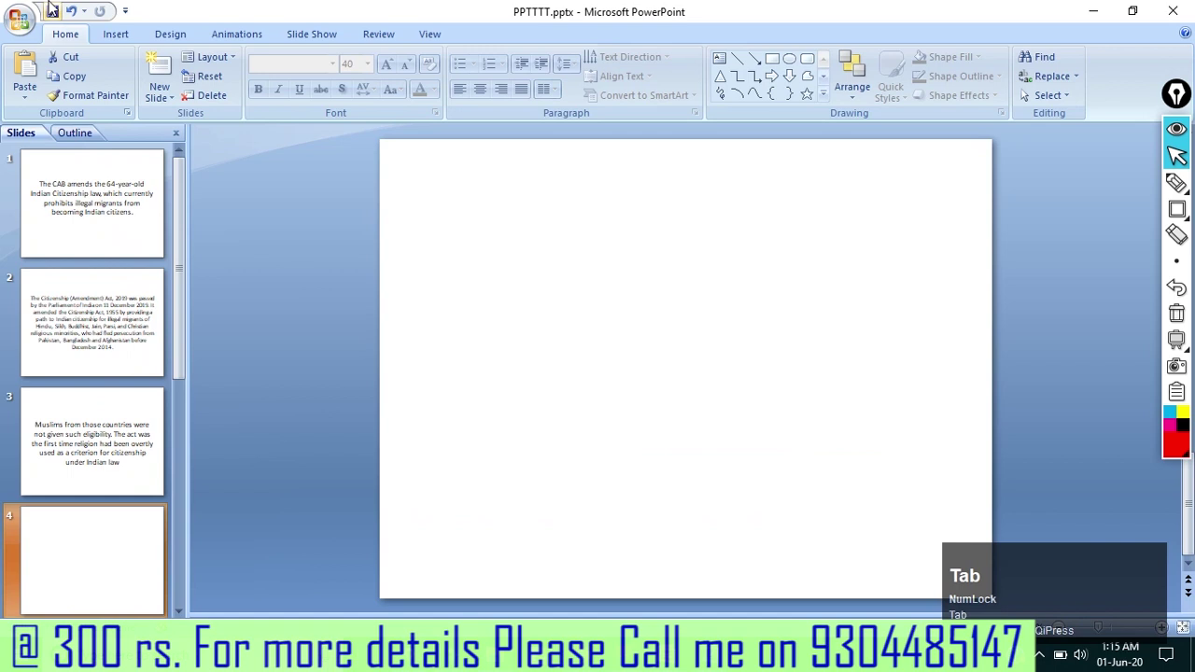
{"action": "left_click", "coordinate": [123, 558]}
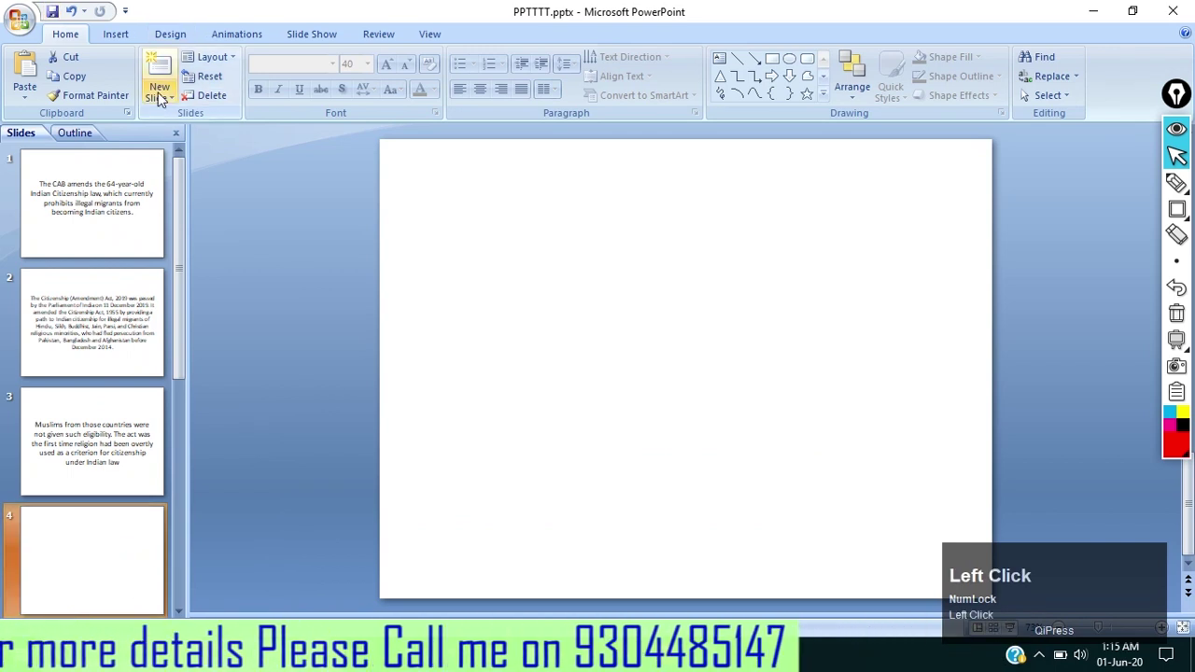
{"action": "left_click", "coordinate": [116, 34]}
{"action": "left_click", "coordinate": [72, 560]}
{"action": "key", "text": "Delete"}
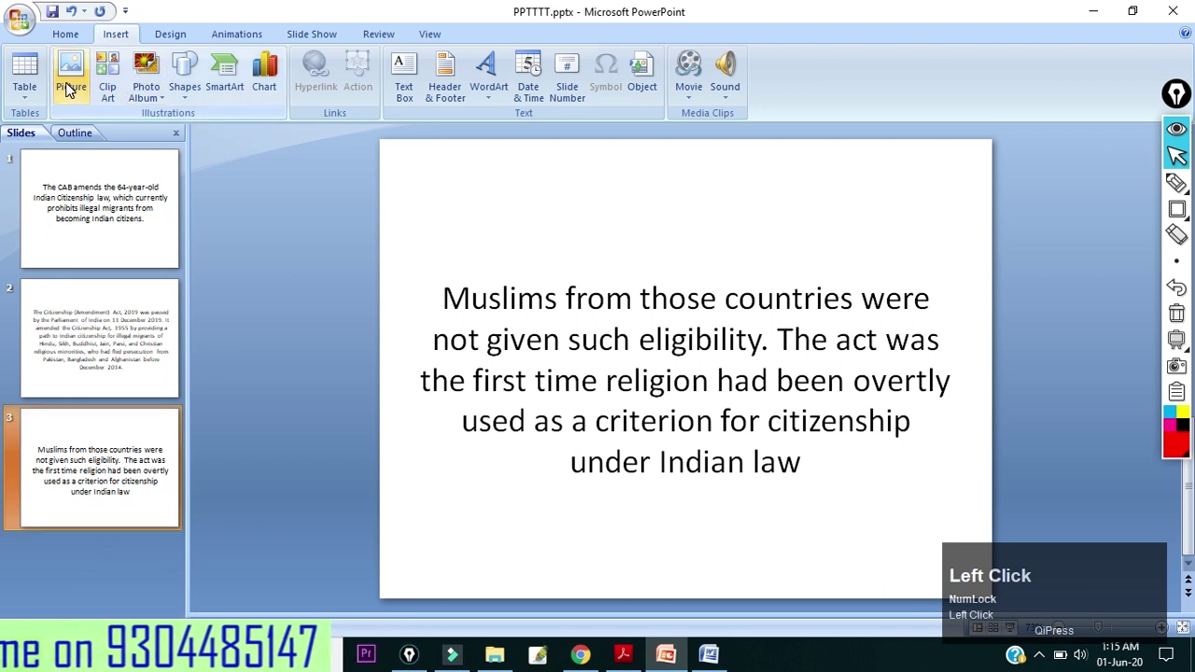
Add a fourth slide with the Title Only layout after slide 3.
{"action": "left_click", "coordinate": [66, 34]}
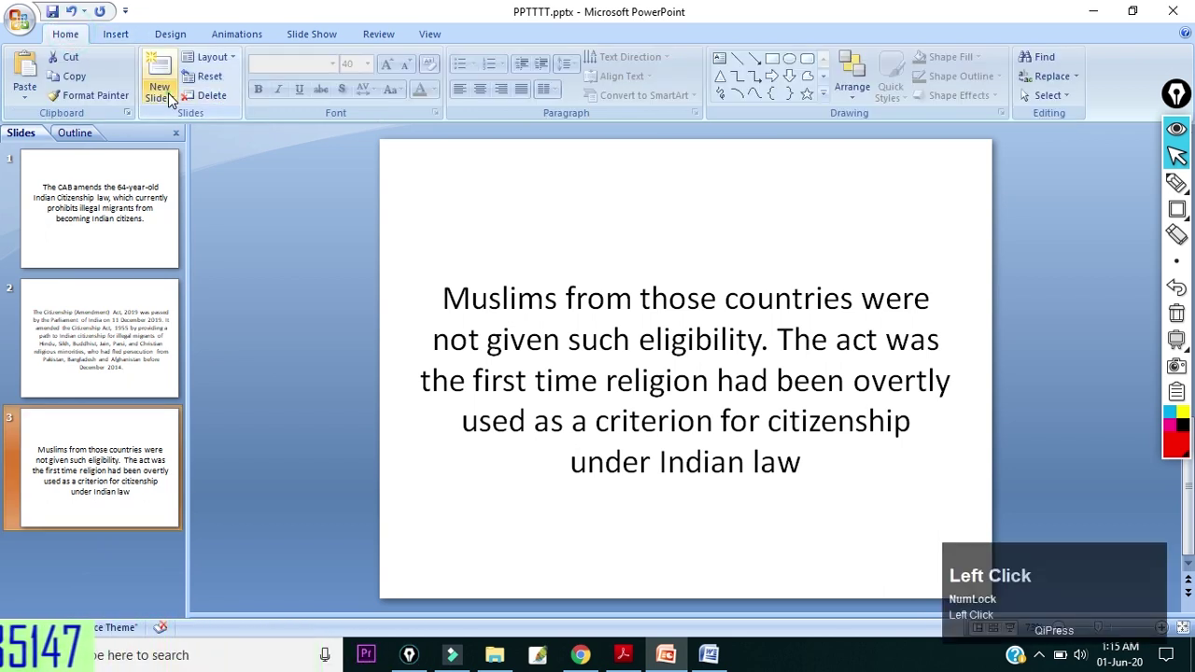
{"action": "left_click", "coordinate": [170, 99]}
{"action": "left_click", "coordinate": [411, 254]}
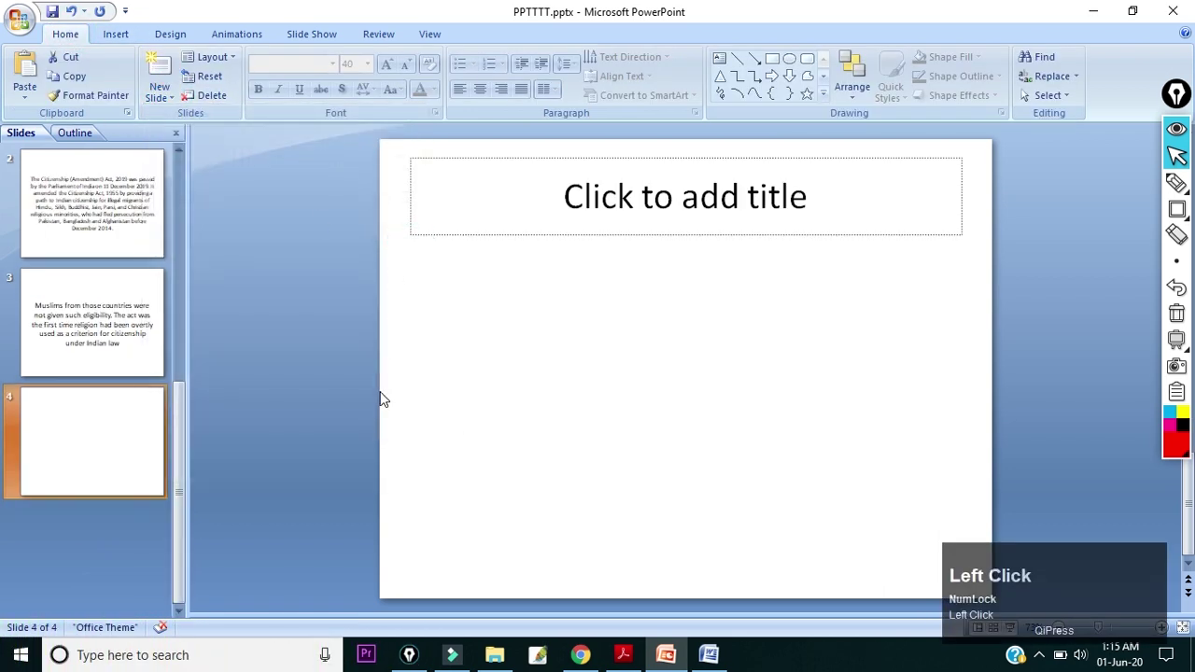
Copy the last paragraph, starting "The CAB is a very serious move", from PPT Text.docx and paste it into slide 4's title.
{"action": "key", "text": "alt+Tab"}
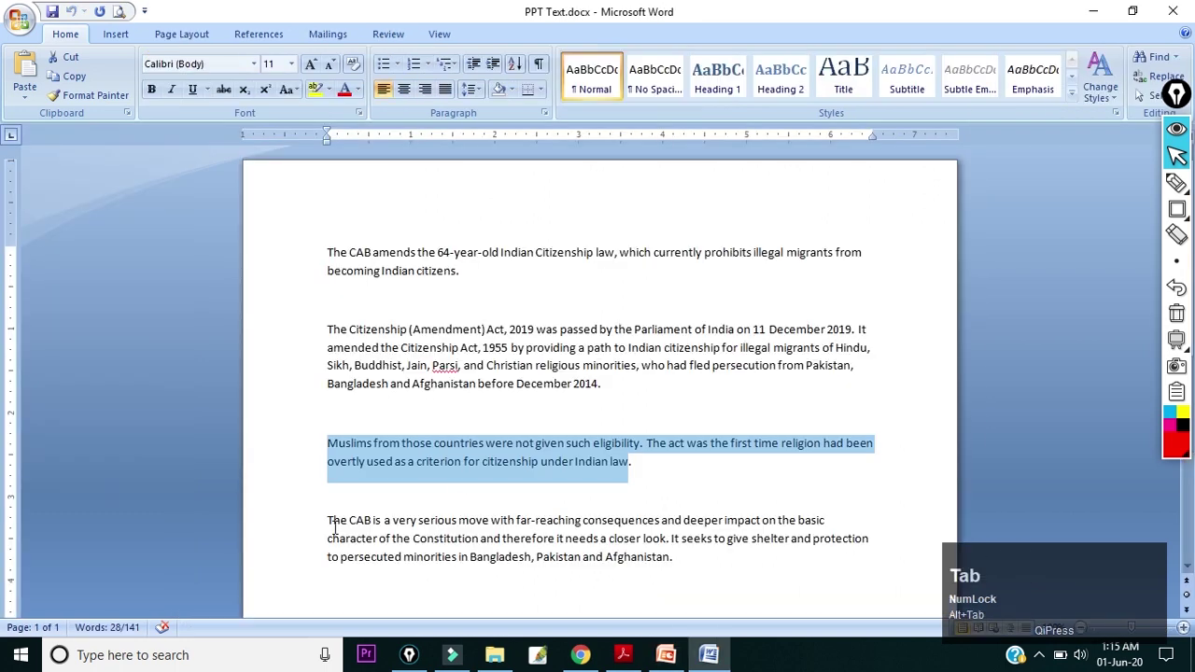
{"action": "left_click_drag", "start_coordinate": [328, 522], "coordinate": [682, 559]}
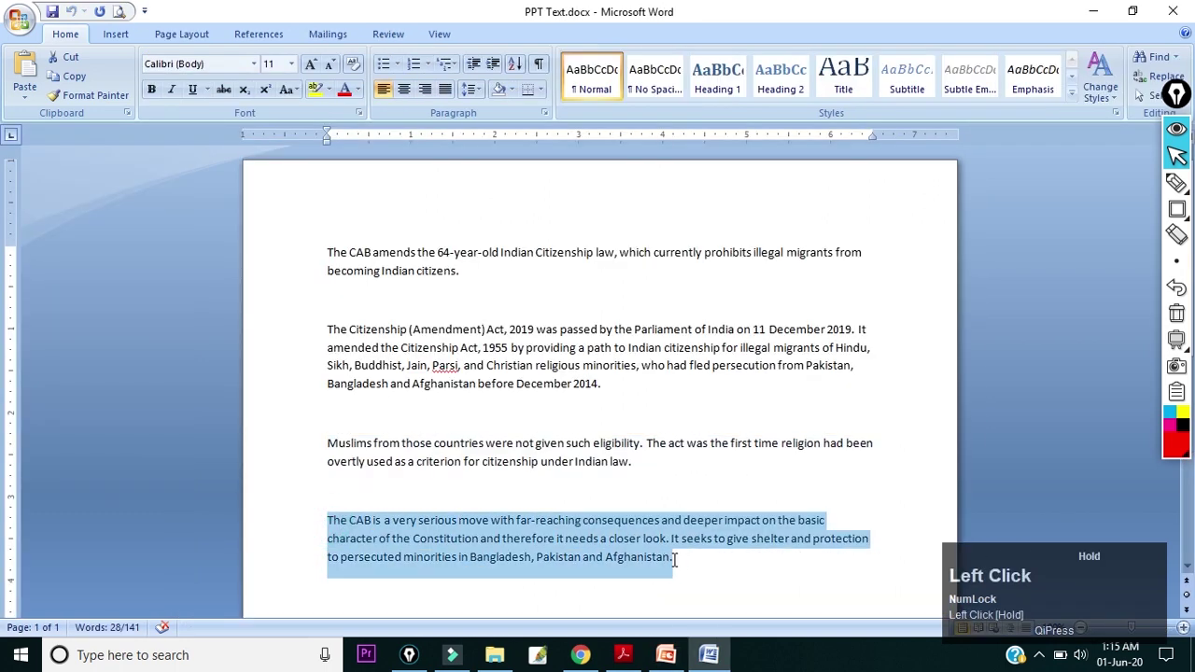
{"action": "key", "text": "ctrl+c"}
{"action": "key", "text": "alt+Tab"}
{"action": "left_click", "coordinate": [484, 189]}
{"action": "key", "text": "ctrl+v"}
Move slide 4's title box down and extend its upper and lower edges to make room for the text.
{"action": "left_click_drag", "start_coordinate": [659, 160], "coordinate": [660, 233]}
{"action": "left_click_drag", "start_coordinate": [686, 372], "coordinate": [691, 461]}
{"action": "left_click_drag", "start_coordinate": [686, 236], "coordinate": [686, 219]}
Set the font size of all the text in slide 4's title box to 30.
{"action": "key", "text": "ctrl+a"}
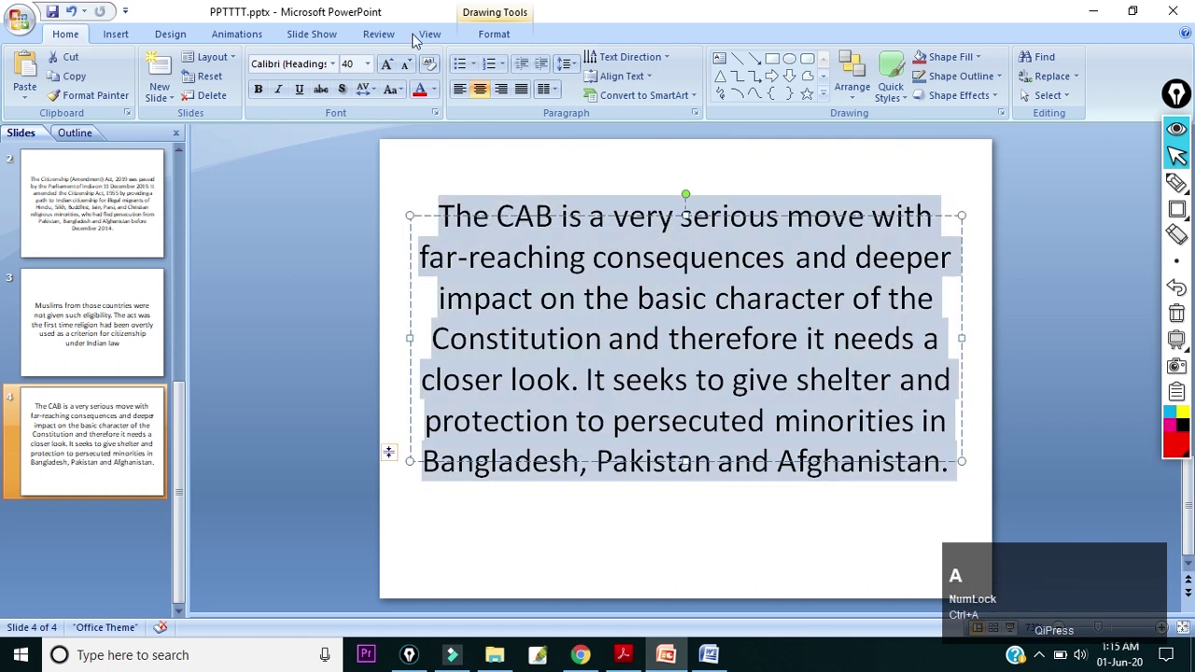
{"action": "left_click", "coordinate": [348, 64]}
{"action": "type", "text": "30"}
{"action": "key", "text": "Return"}
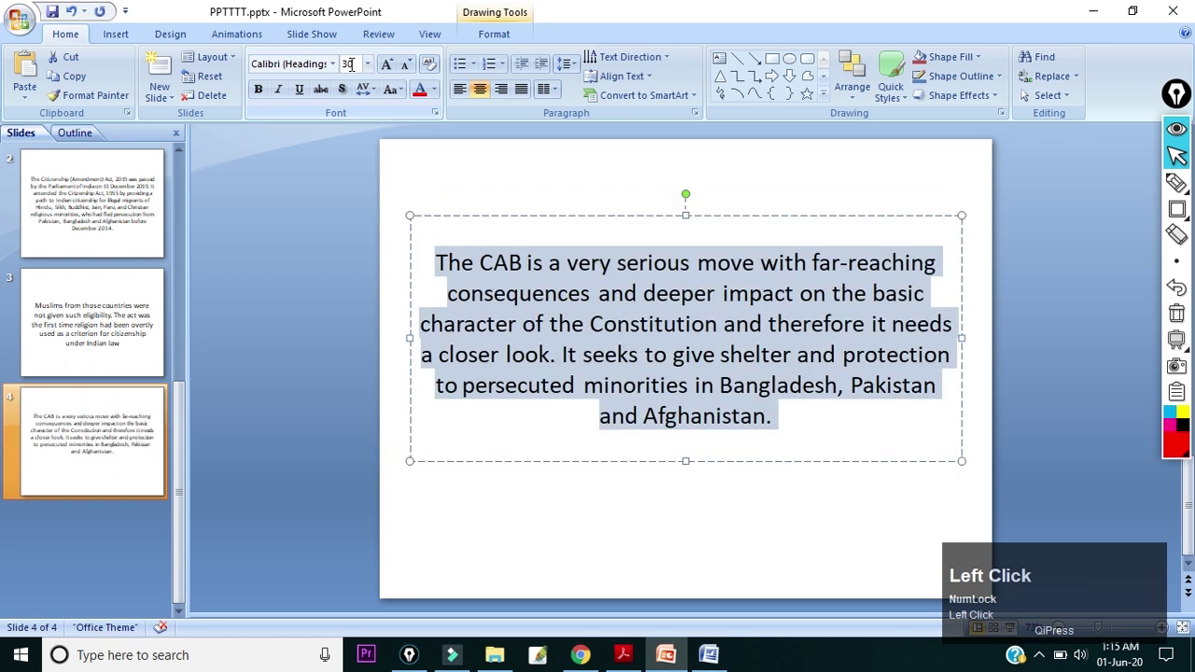
Set the font size of all the text in slide 3's title box to 30.
{"action": "left_click", "coordinate": [149, 342]}
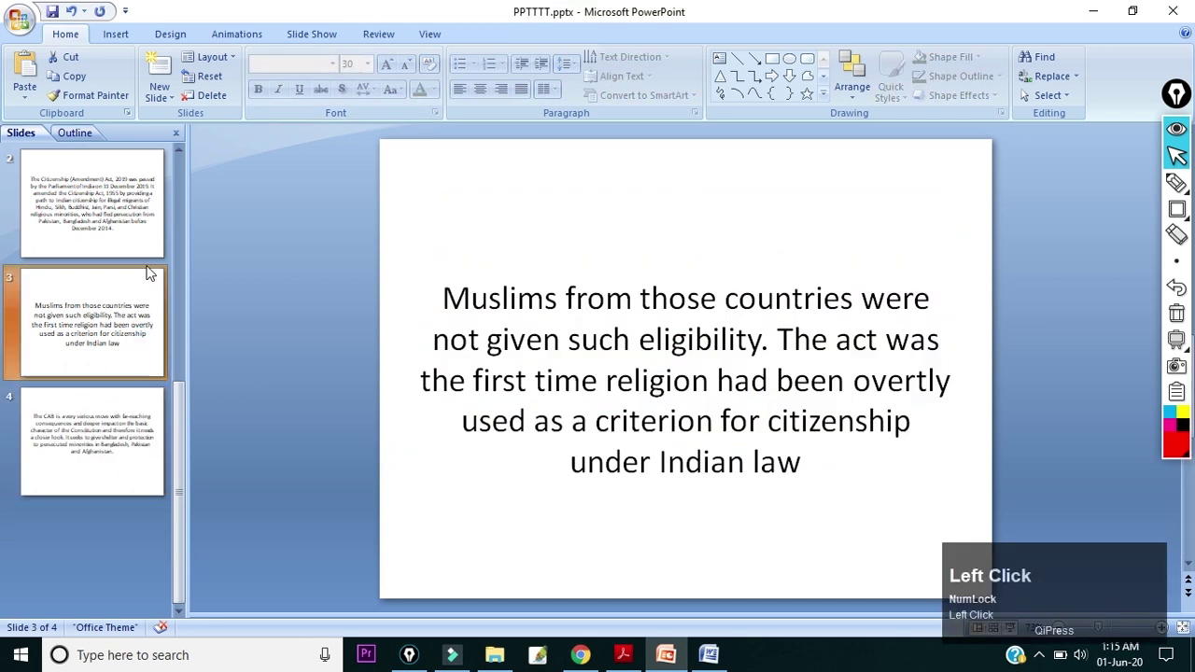
{"action": "left_click", "coordinate": [534, 316]}
{"action": "key", "text": "ctrl+a"}
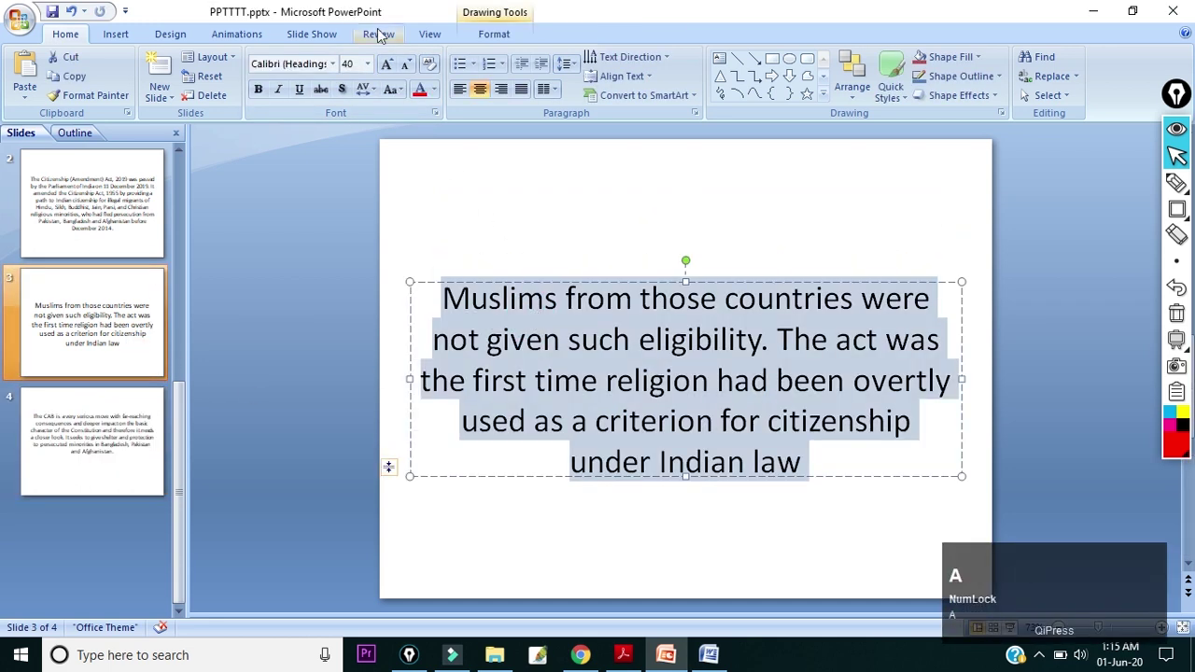
{"action": "left_click", "coordinate": [351, 65]}
{"action": "type", "text": "30"}
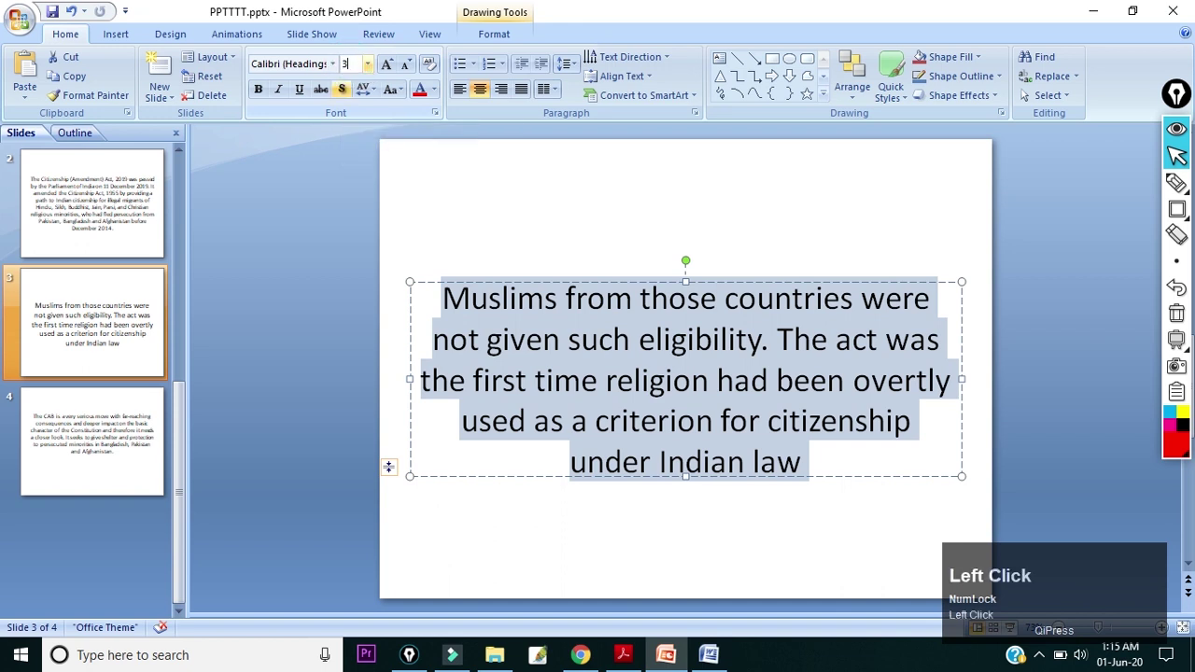
{"action": "key", "text": "Return"}
{"action": "left_click", "coordinate": [531, 161]}
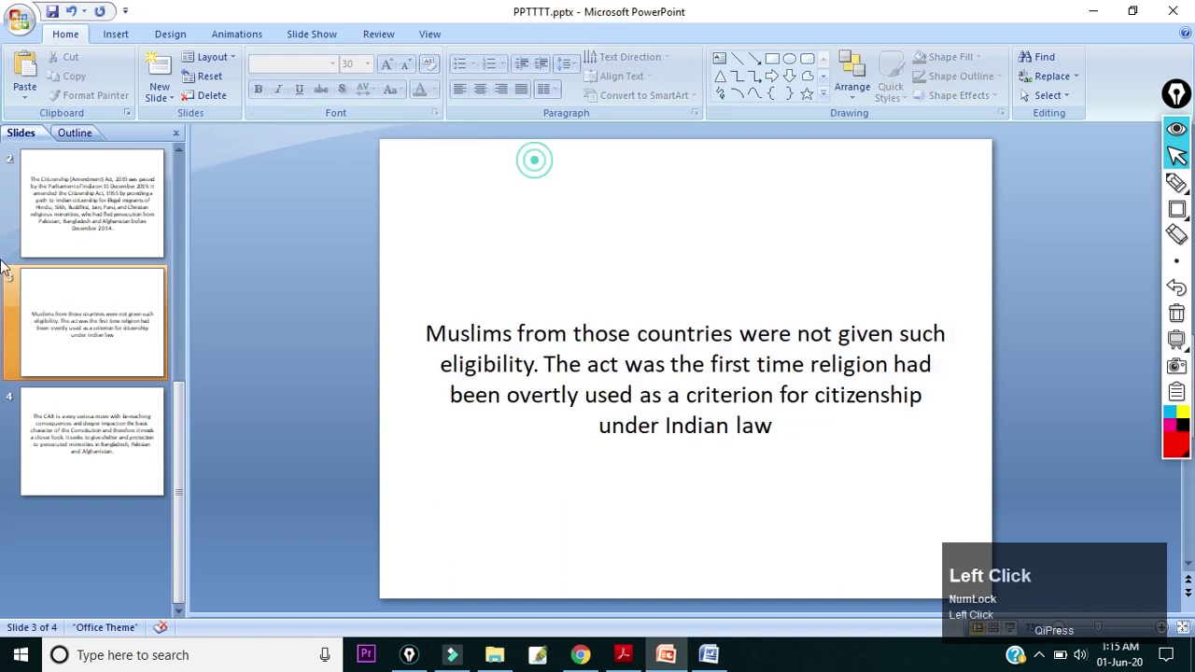
Look over the text on slides 2 and 1 and the source paragraphs in PPT Text.docx.
{"action": "left_click", "coordinate": [71, 211]}
{"action": "left_click", "coordinate": [827, 419]}
{"action": "scroll", "coordinate": [45, 179], "scroll_direction": "up", "scroll_amount": 2}
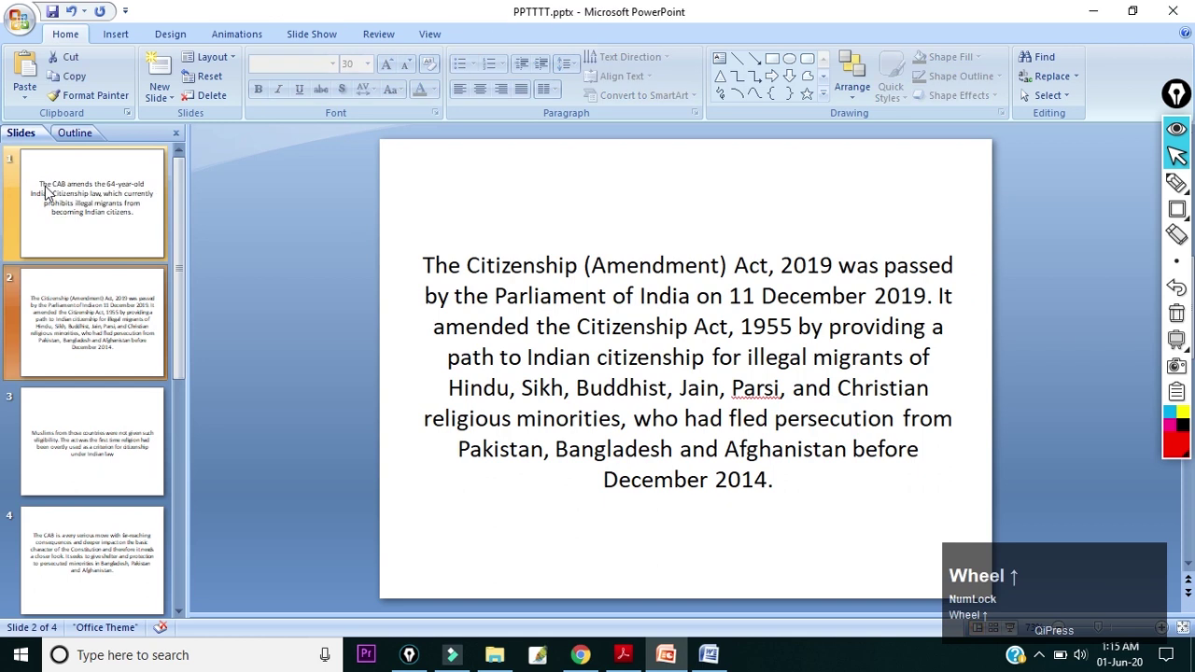
{"action": "left_click", "coordinate": [79, 204]}
{"action": "key", "text": "alt+Tab"}
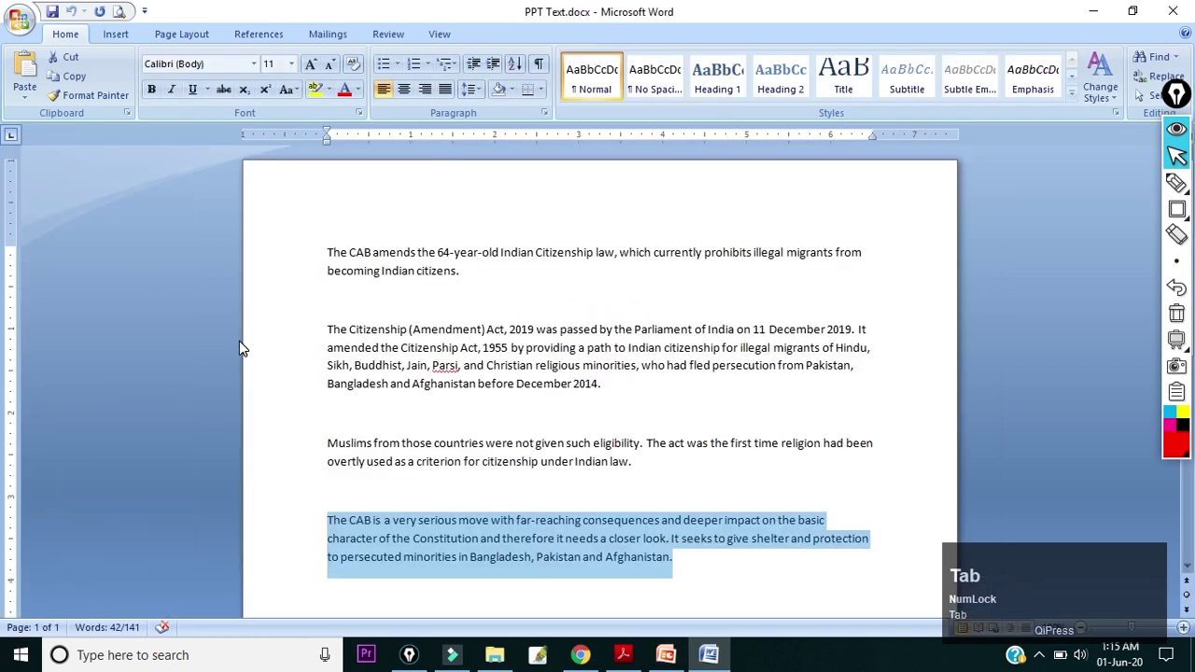
Switch to the skill test PDF, outline "slide show" and "flying" in question 1, and clear the outlines.
{"action": "left_click", "coordinate": [623, 654]}
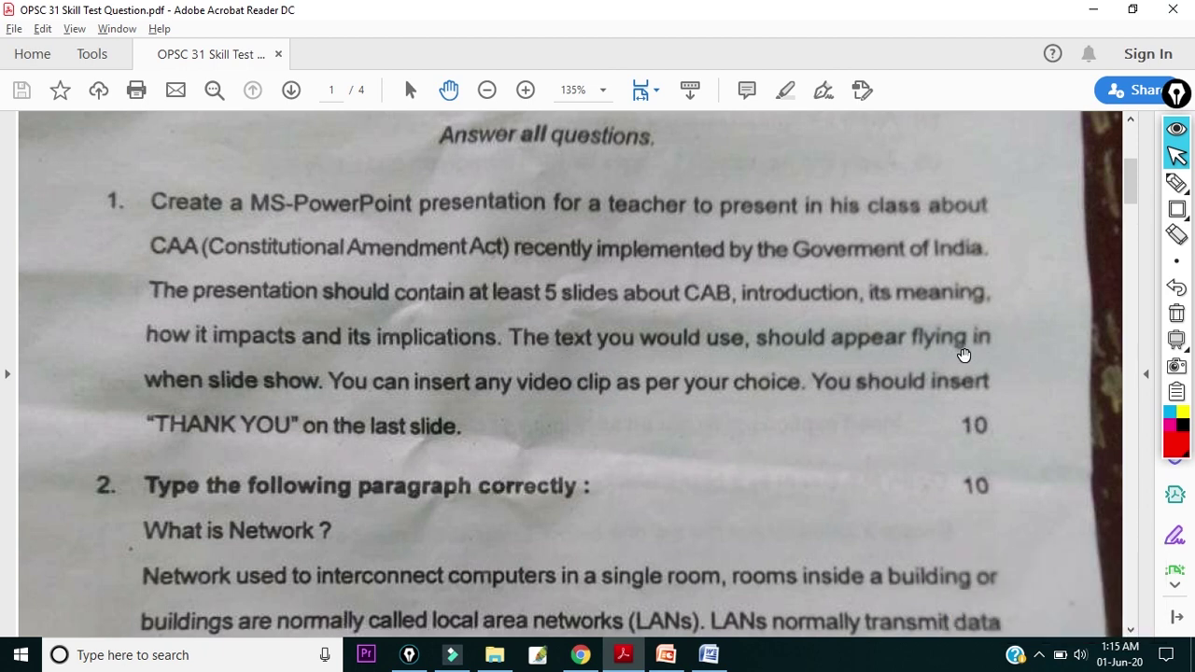
{"action": "left_click", "coordinate": [1177, 208]}
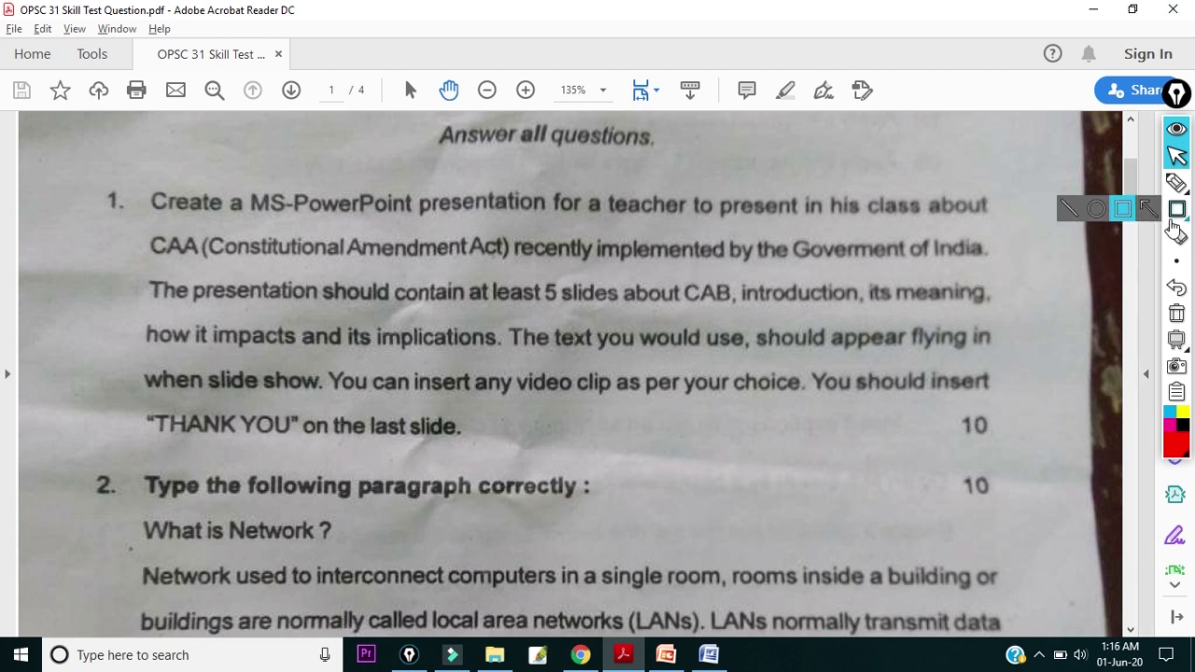
{"action": "left_click_drag", "start_coordinate": [197, 356], "coordinate": [300, 391]}
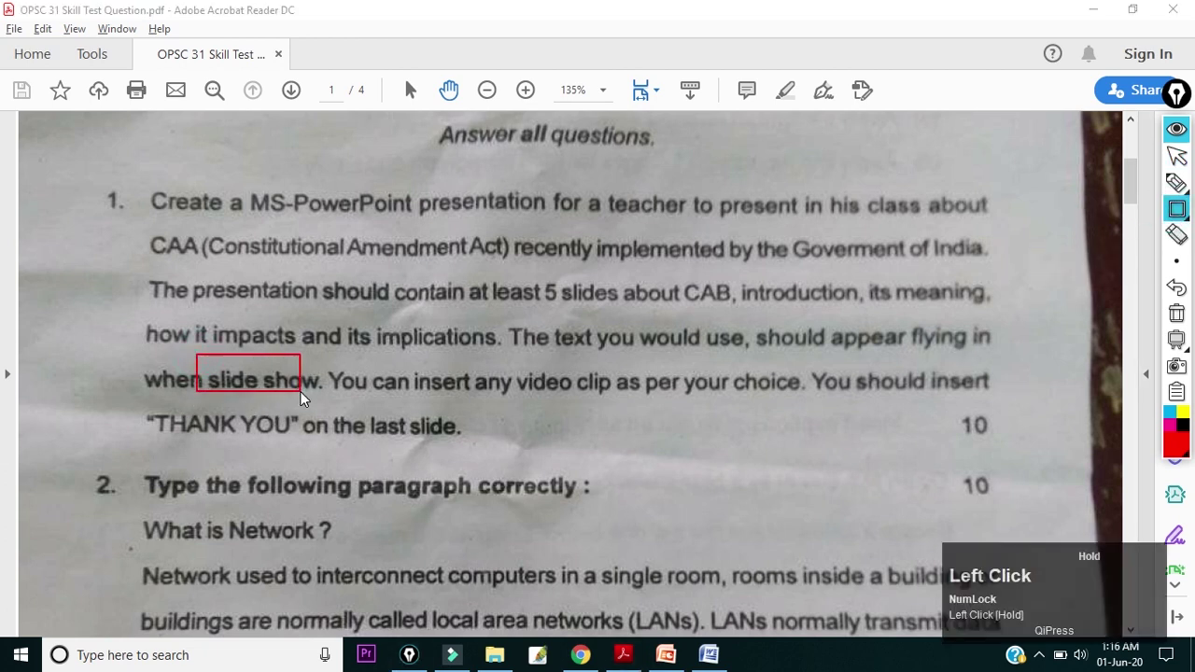
{"action": "left_click_drag", "start_coordinate": [904, 320], "coordinate": [970, 351]}
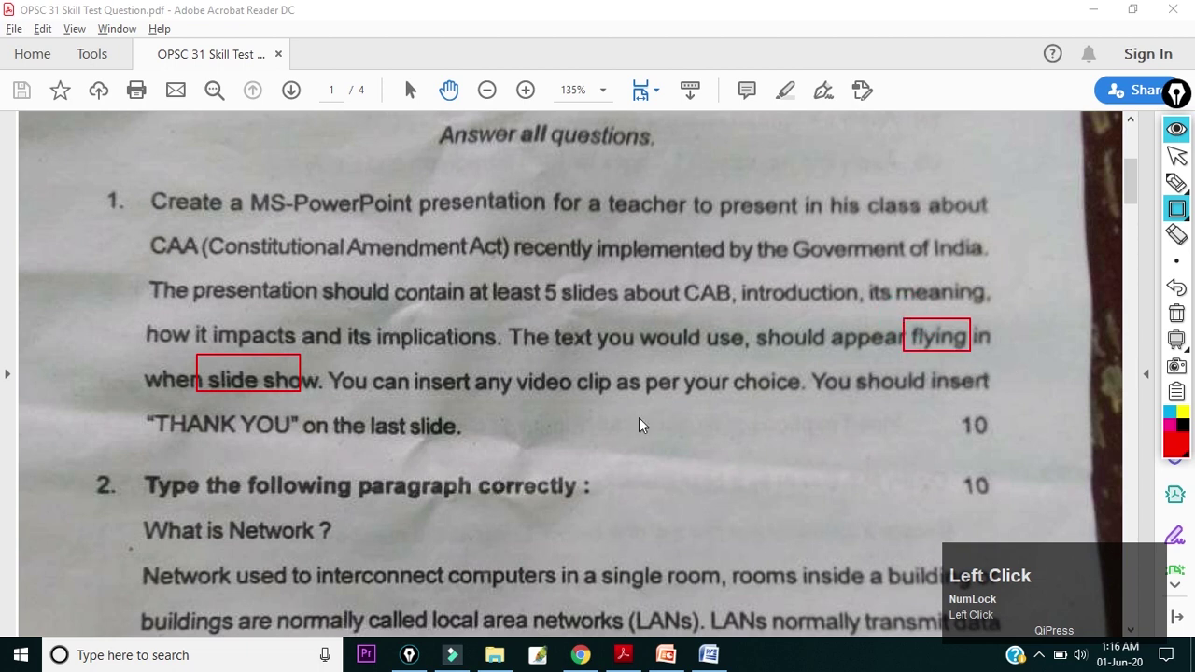
{"action": "left_click", "coordinate": [1174, 321]}
Switch back to PowerPoint and apply the Wipe Up transition to slide 1.
{"action": "key", "text": "alt+Tab"}
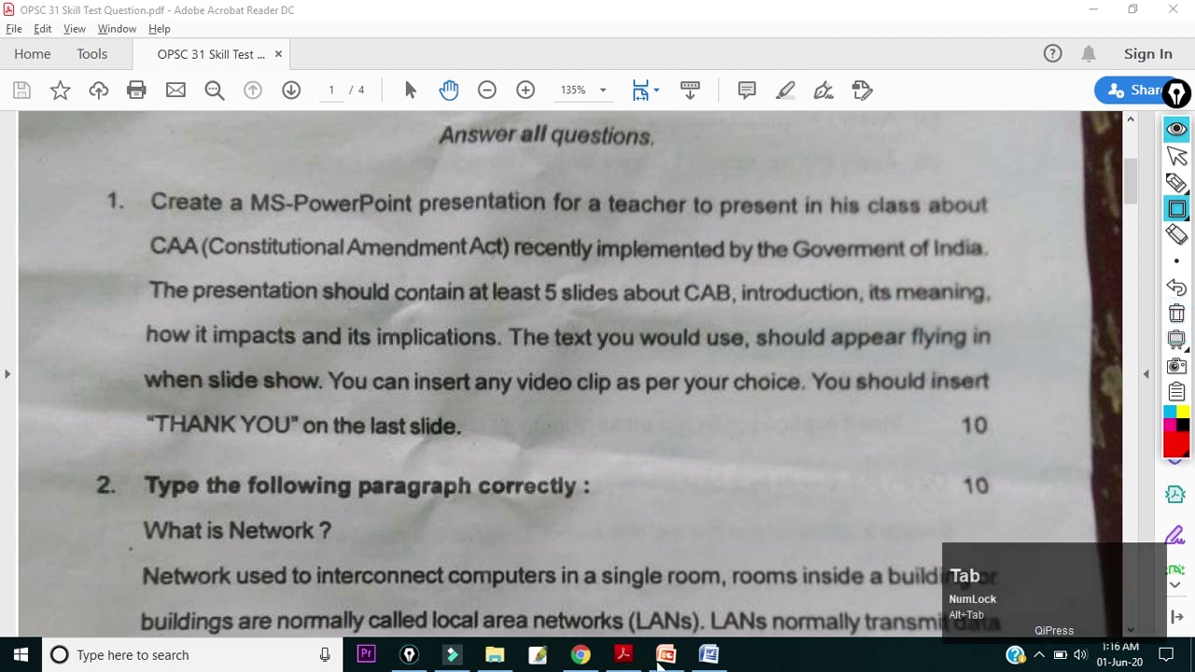
{"action": "left_click", "coordinate": [660, 658]}
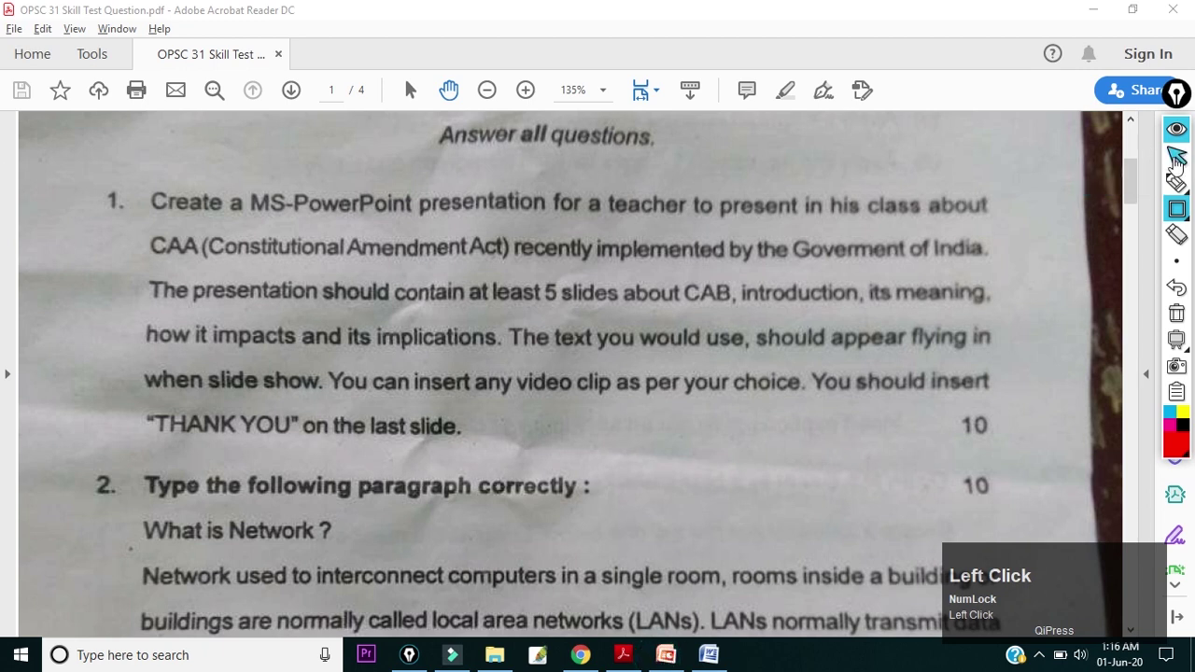
{"action": "left_click", "coordinate": [1177, 156]}
{"action": "left_click", "coordinate": [670, 656]}
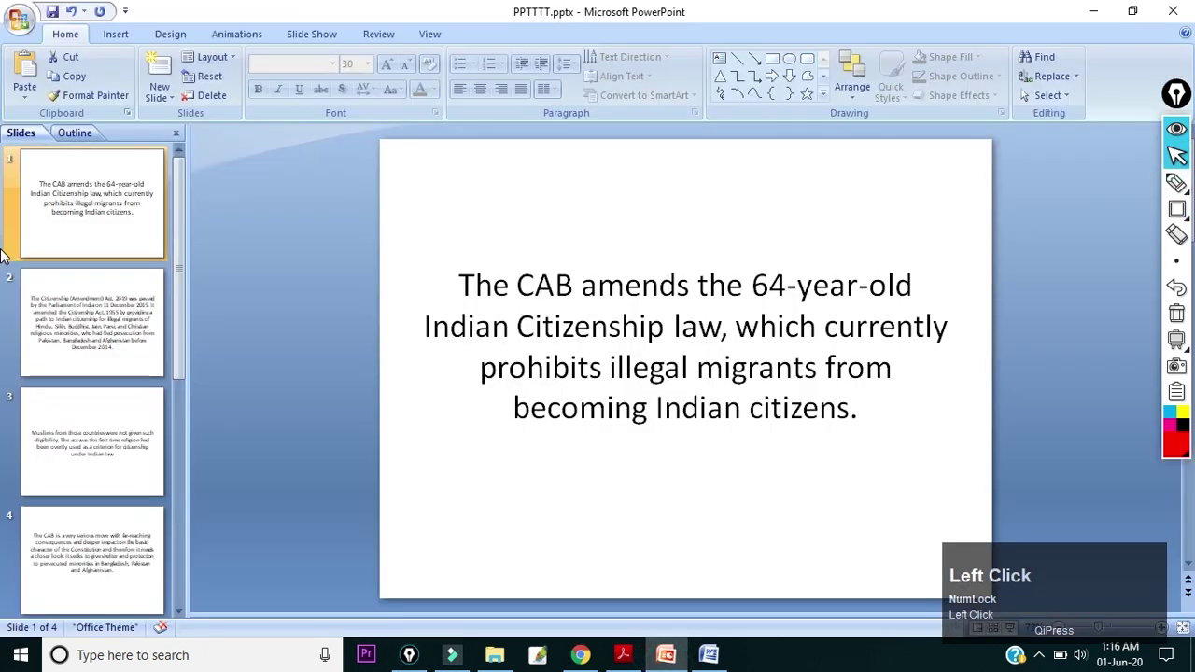
{"action": "left_click", "coordinate": [185, 42]}
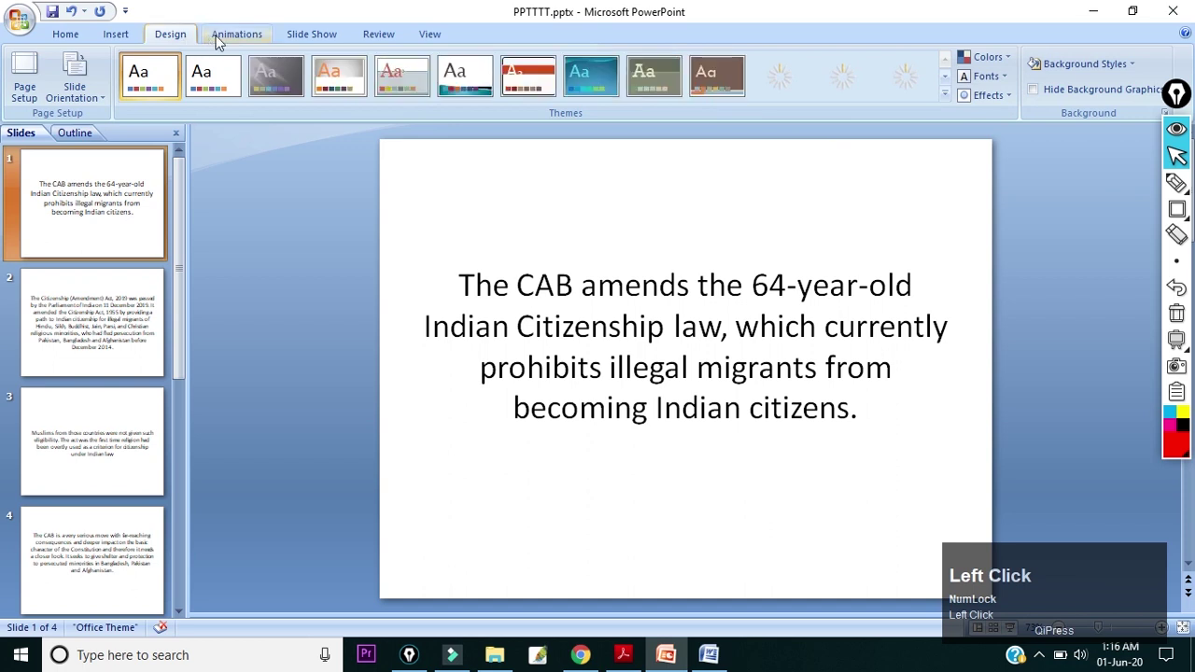
{"action": "scroll", "coordinate": [213, 37], "scroll_direction": "up", "scroll_amount": 1}
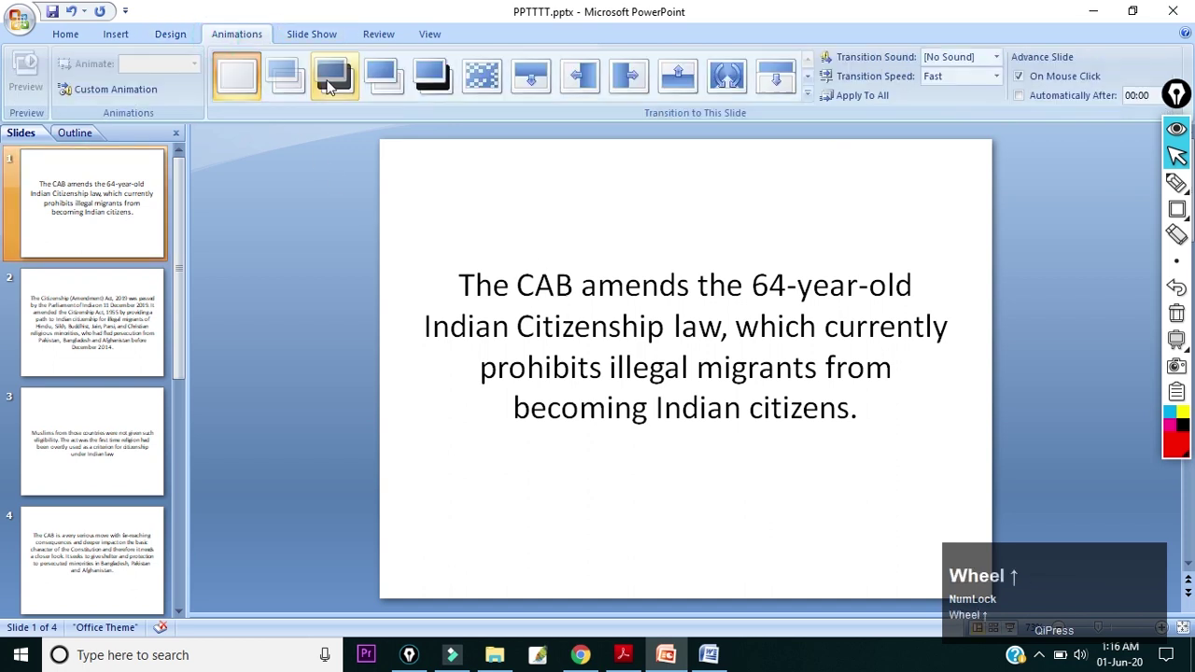
{"action": "left_click", "coordinate": [809, 97]}
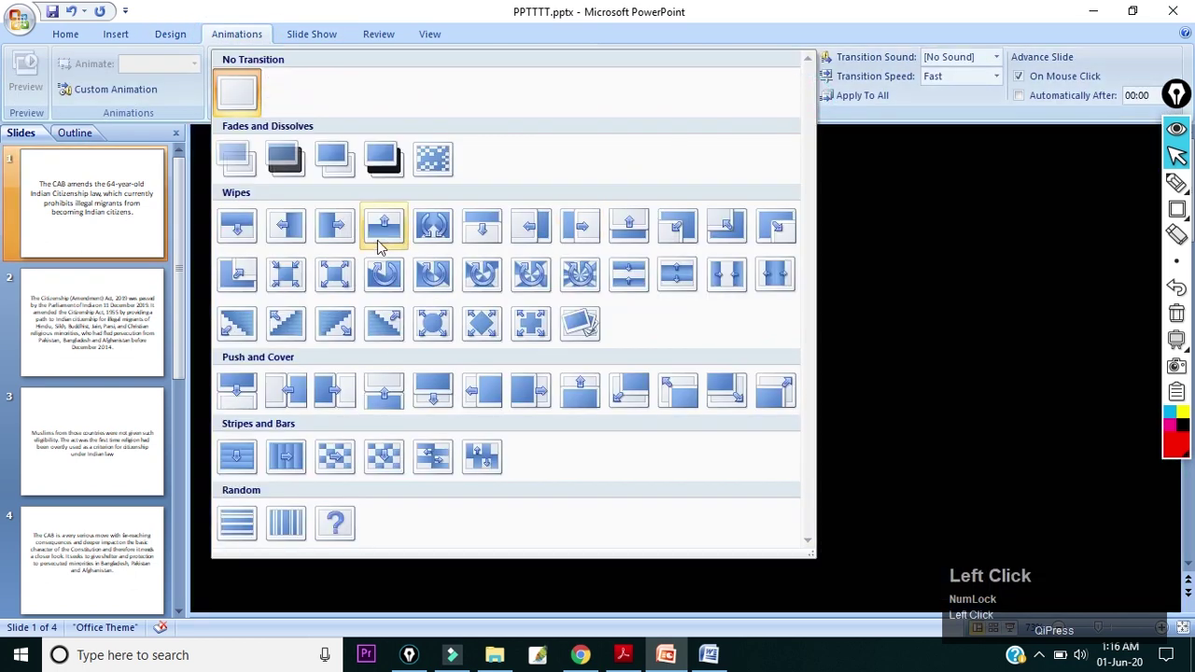
{"action": "left_click", "coordinate": [384, 227]}
Apply the Wipe Left transition to slide 2, Wipe Up to slide 3 and Wedge to slide 4.
{"action": "left_click", "coordinate": [65, 308]}
{"action": "left_click", "coordinate": [580, 74]}
{"action": "left_click", "coordinate": [136, 437]}
{"action": "left_click", "coordinate": [680, 76]}
{"action": "left_click", "coordinate": [118, 545]}
{"action": "left_click", "coordinate": [727, 75]}
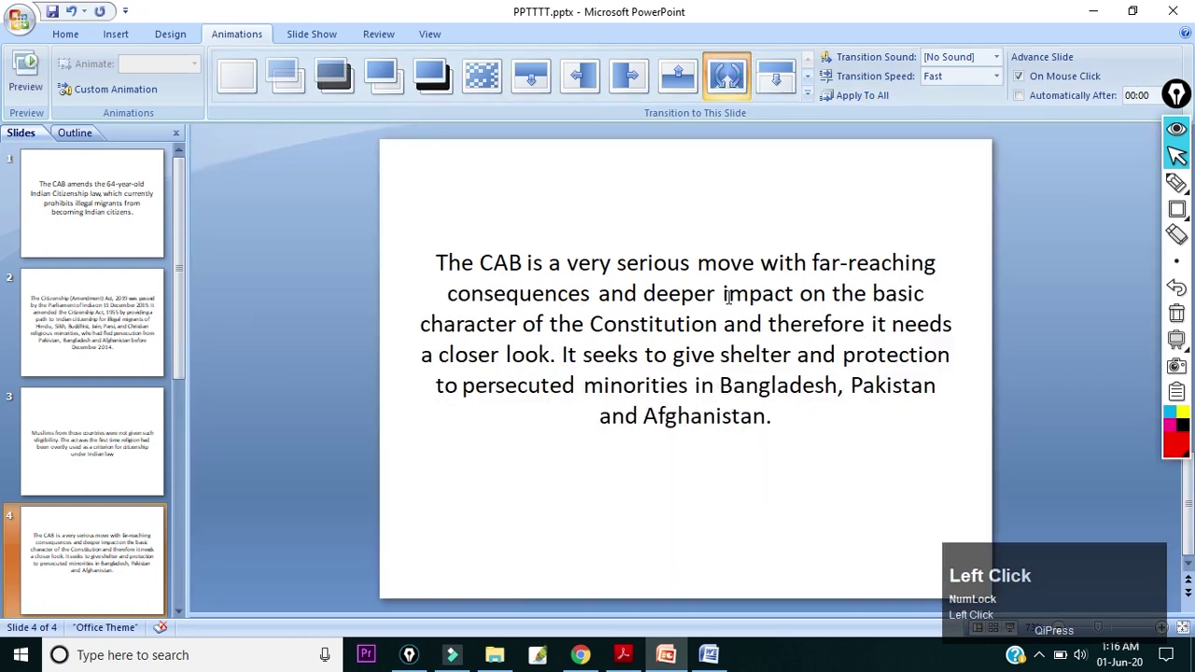
Play the slide show from the first slide through to its end to preview the transitions.
{"action": "key", "text": "F5"}
{"action": "key", "text": "space"}
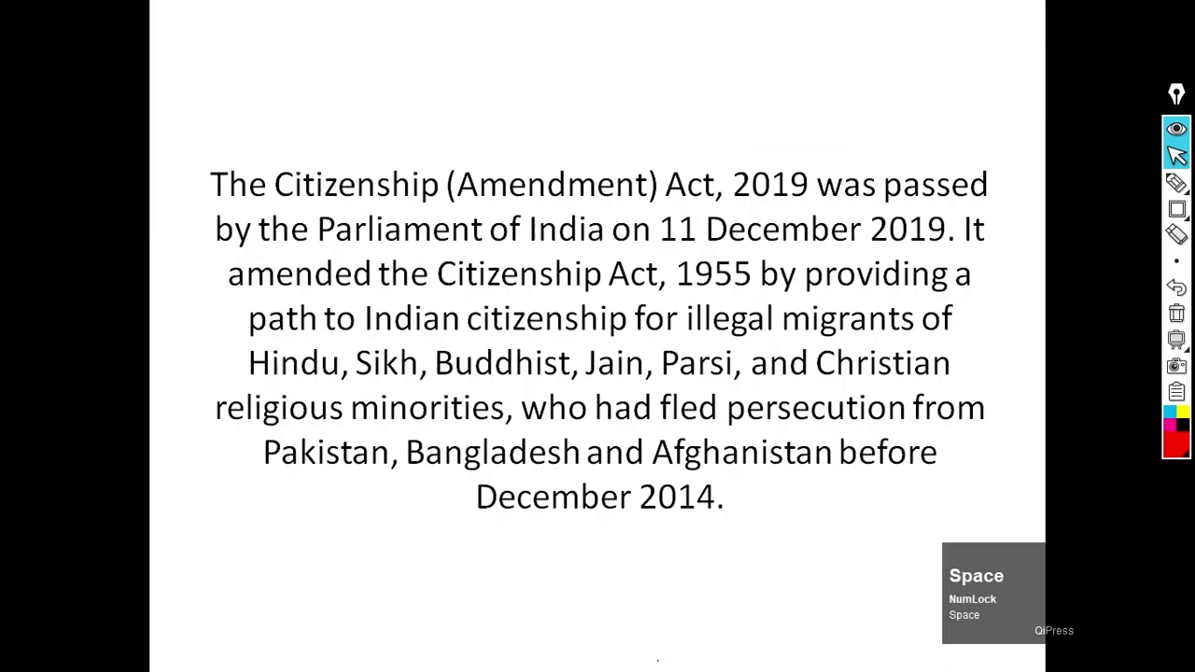
{"action": "key", "text": "space"}
{"action": "key", "text": "space"}
{"action": "key", "text": "space"}
{"action": "key", "text": "space"}
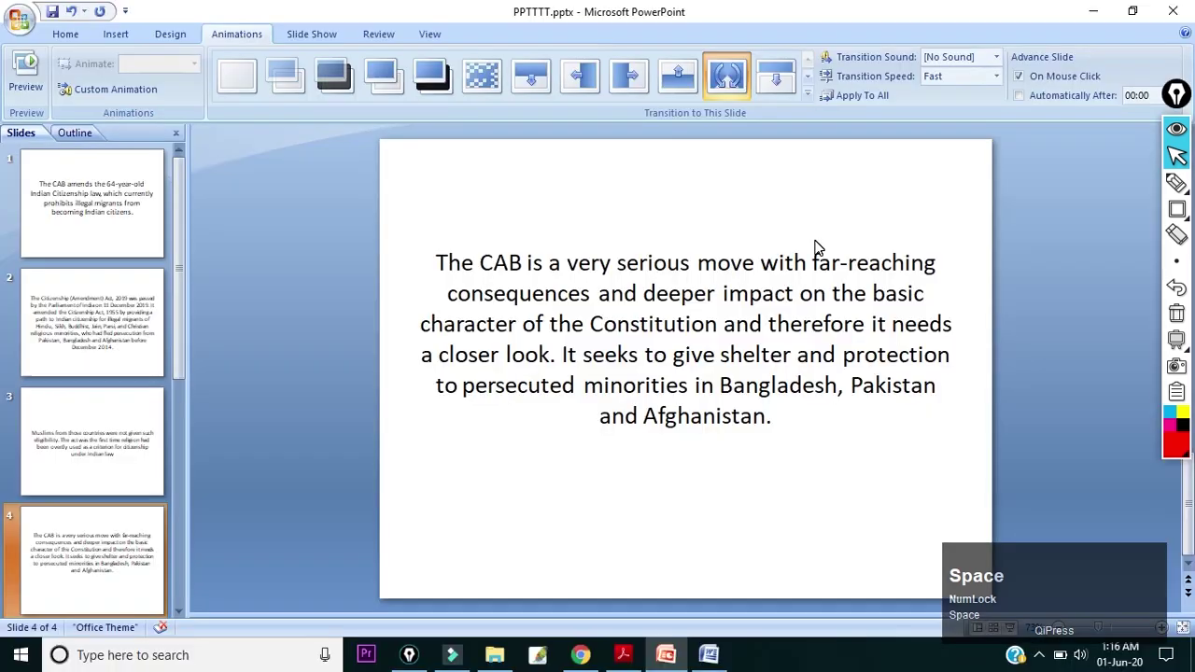
Check question 1 in the PDF for the video clip requirement and add a Blank layout slide after slide 4.
{"action": "left_click", "coordinate": [622, 655]}
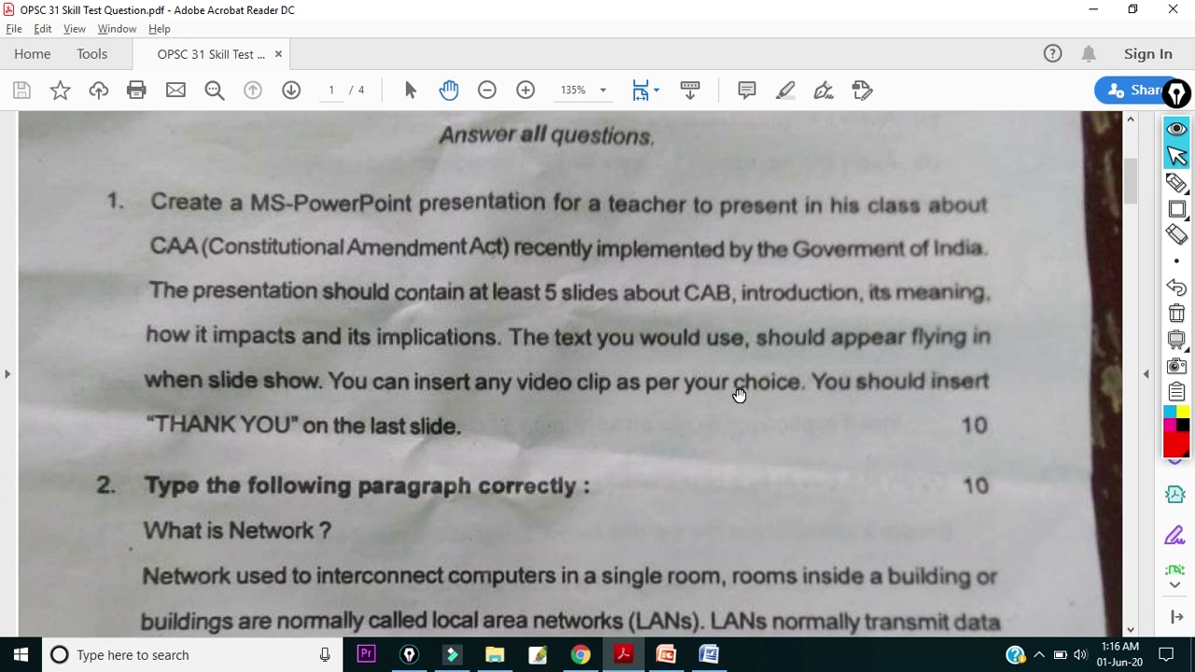
{"action": "key", "text": "alt+Tab"}
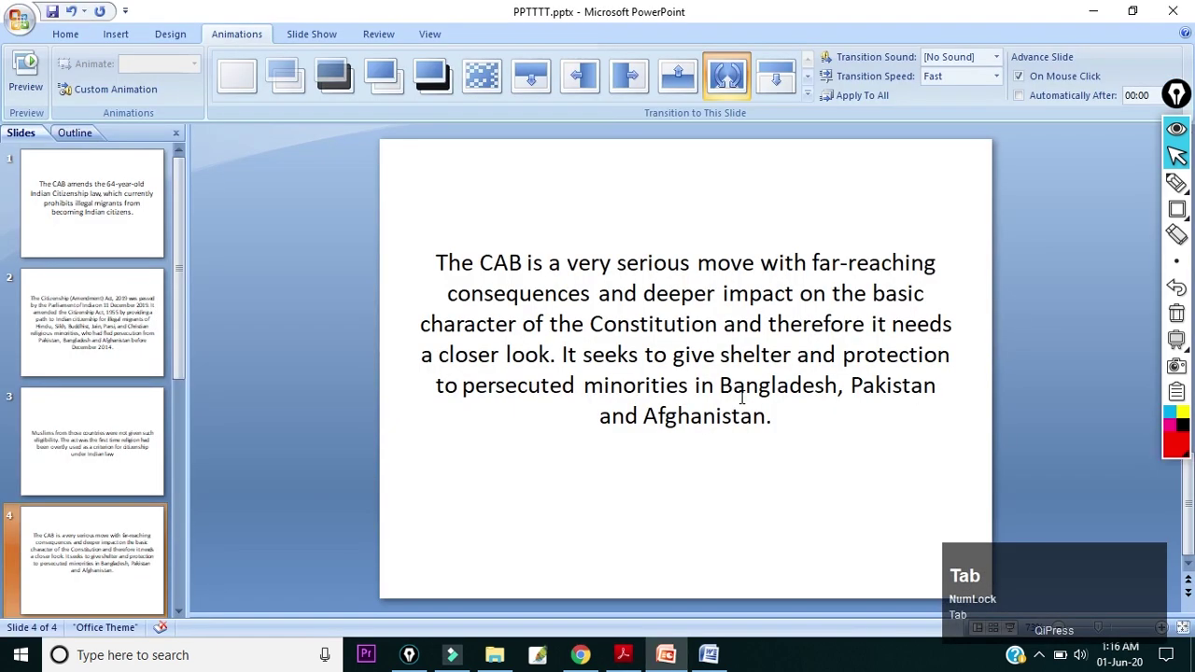
{"action": "left_click", "coordinate": [51, 39]}
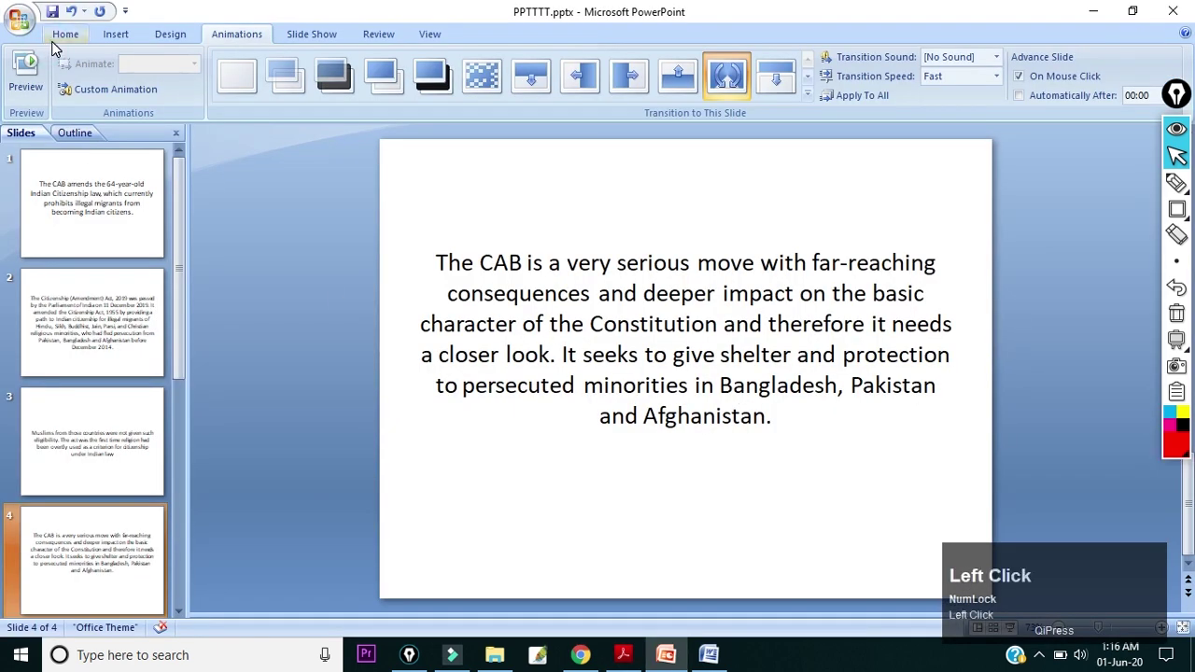
{"action": "left_click", "coordinate": [159, 96]}
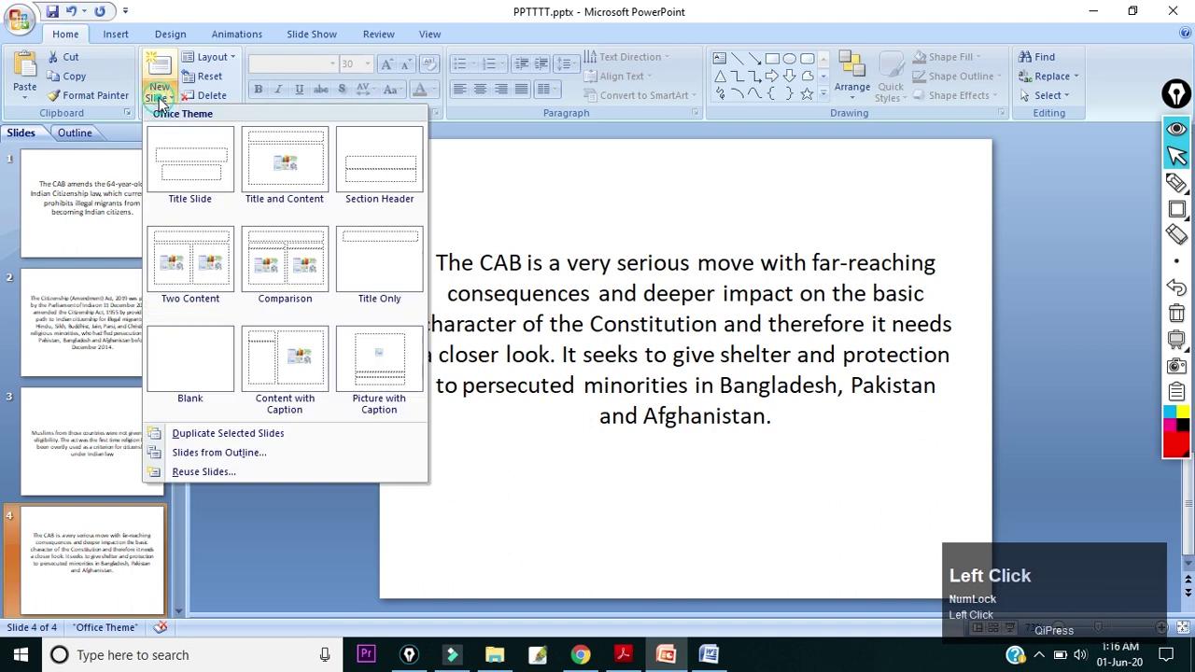
{"action": "left_click", "coordinate": [193, 354]}
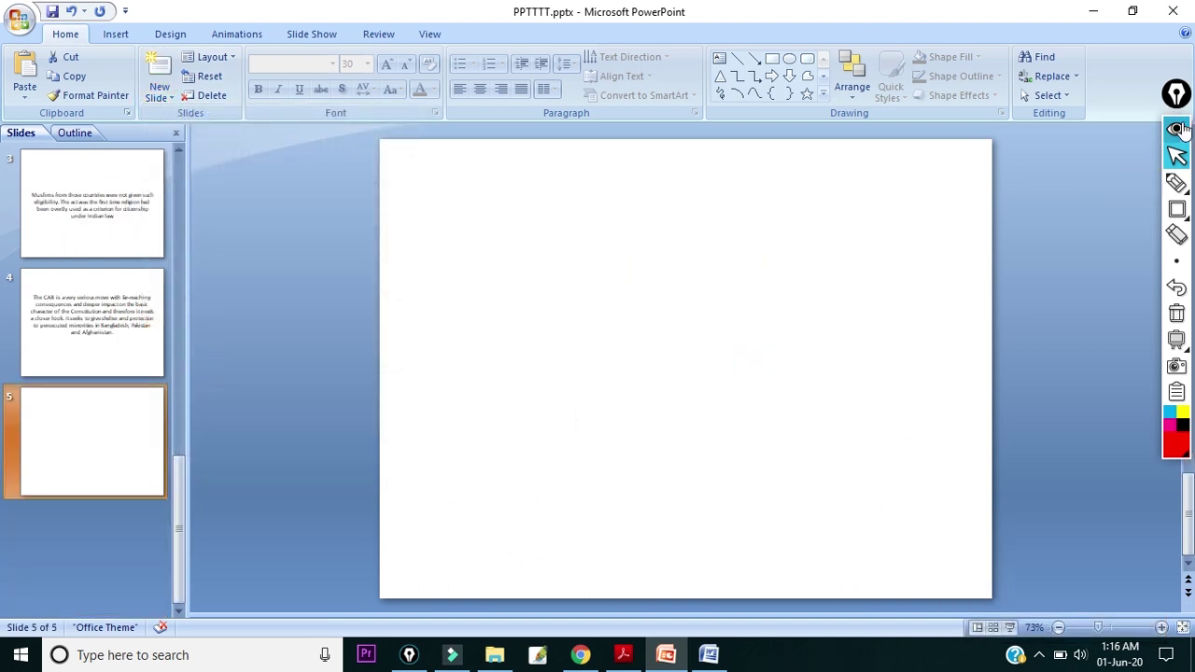
{"action": "left_click", "coordinate": [1176, 156]}
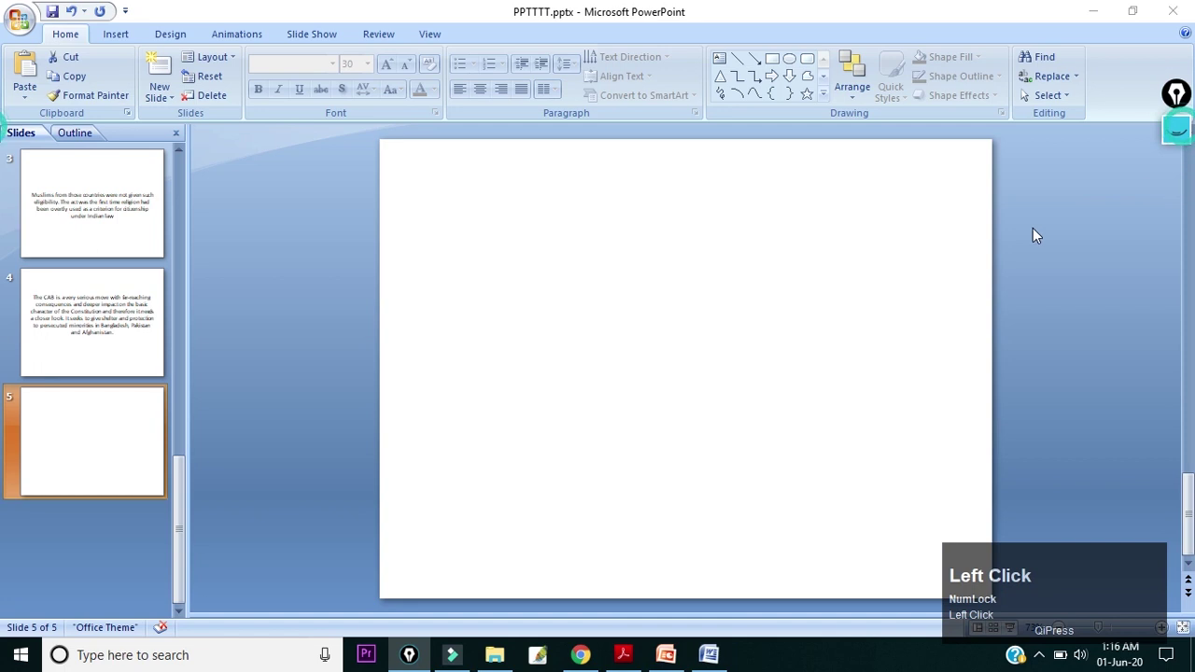
Search all clip art collections without a keyword, limiting the results to the Movies media type.
{"action": "left_click", "coordinate": [114, 34]}
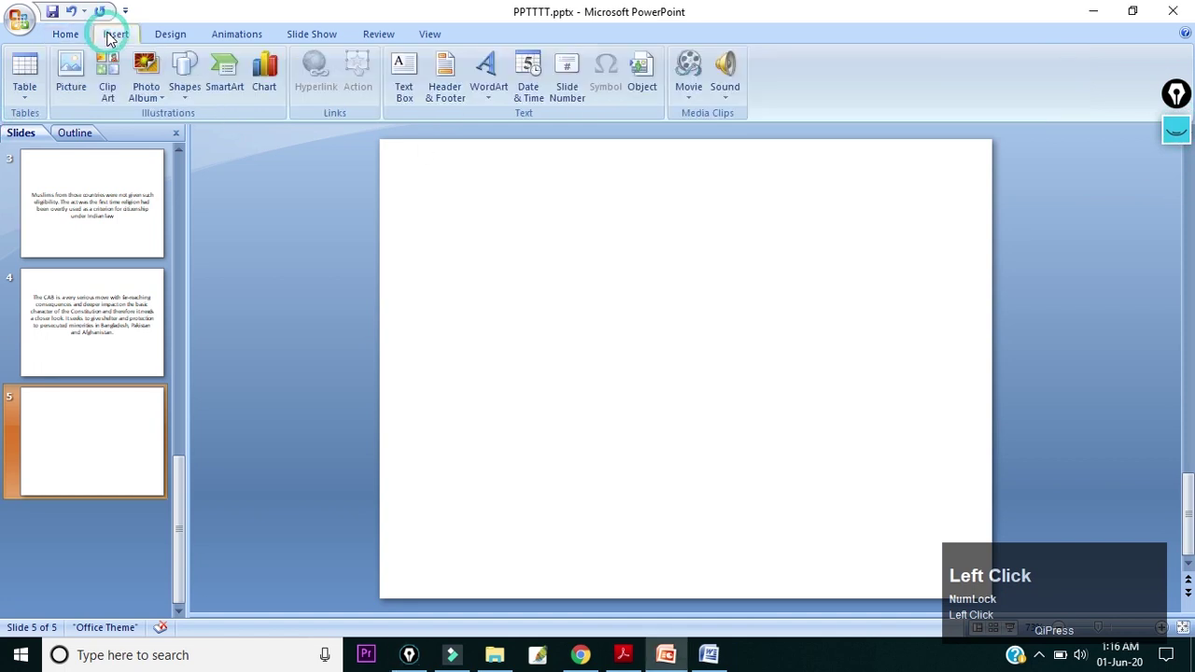
{"action": "left_click", "coordinate": [109, 90]}
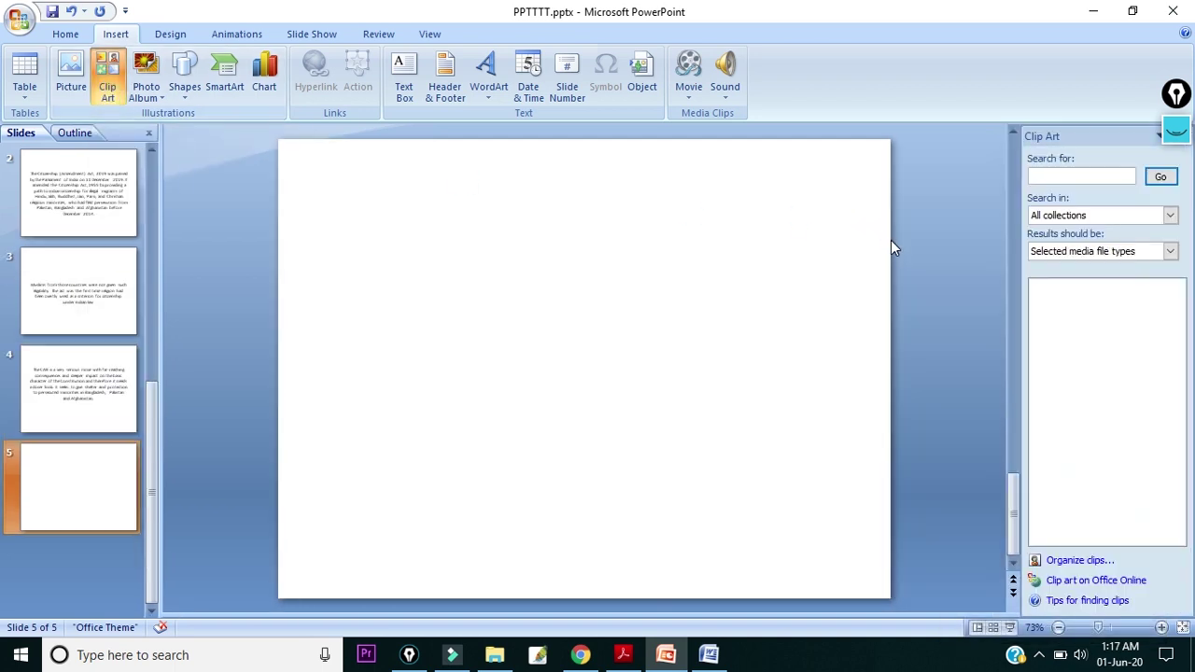
{"action": "left_click", "coordinate": [1108, 179]}
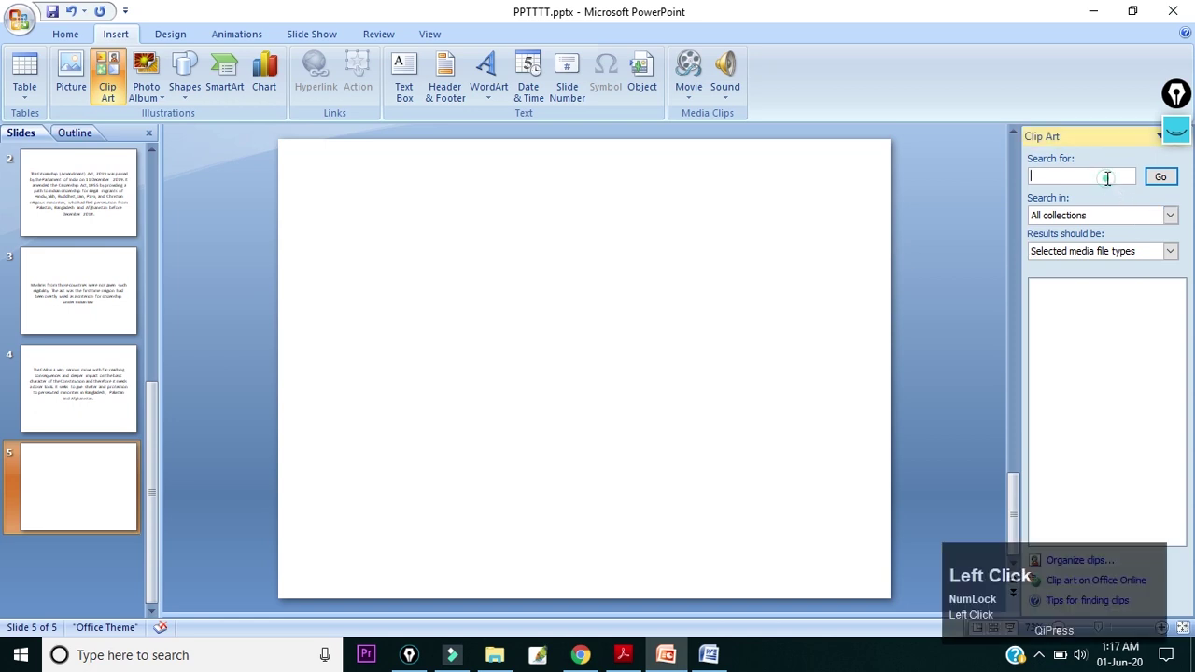
{"action": "left_click", "coordinate": [1092, 216]}
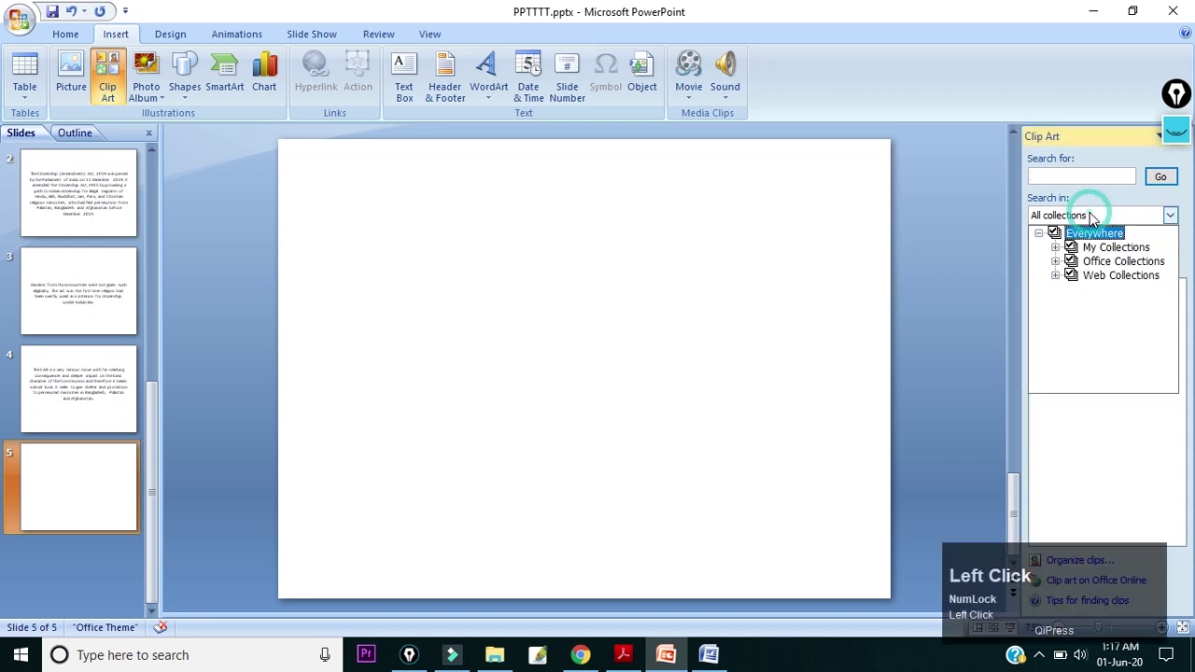
{"action": "left_click", "coordinate": [1089, 214]}
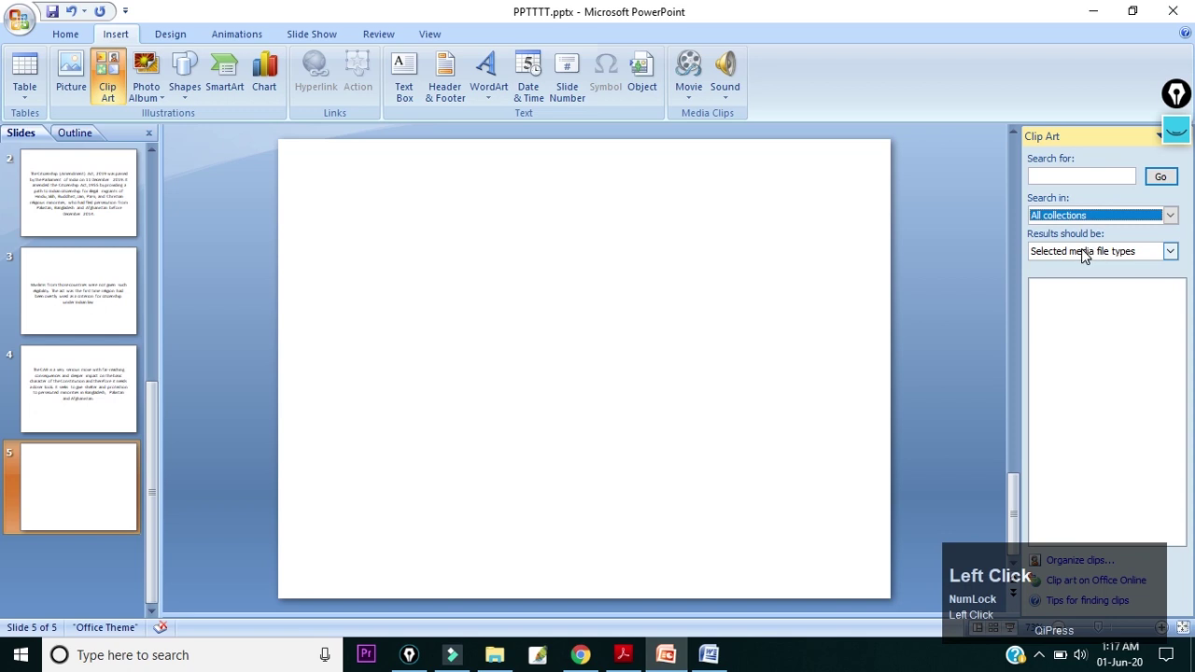
{"action": "left_click", "coordinate": [1083, 251]}
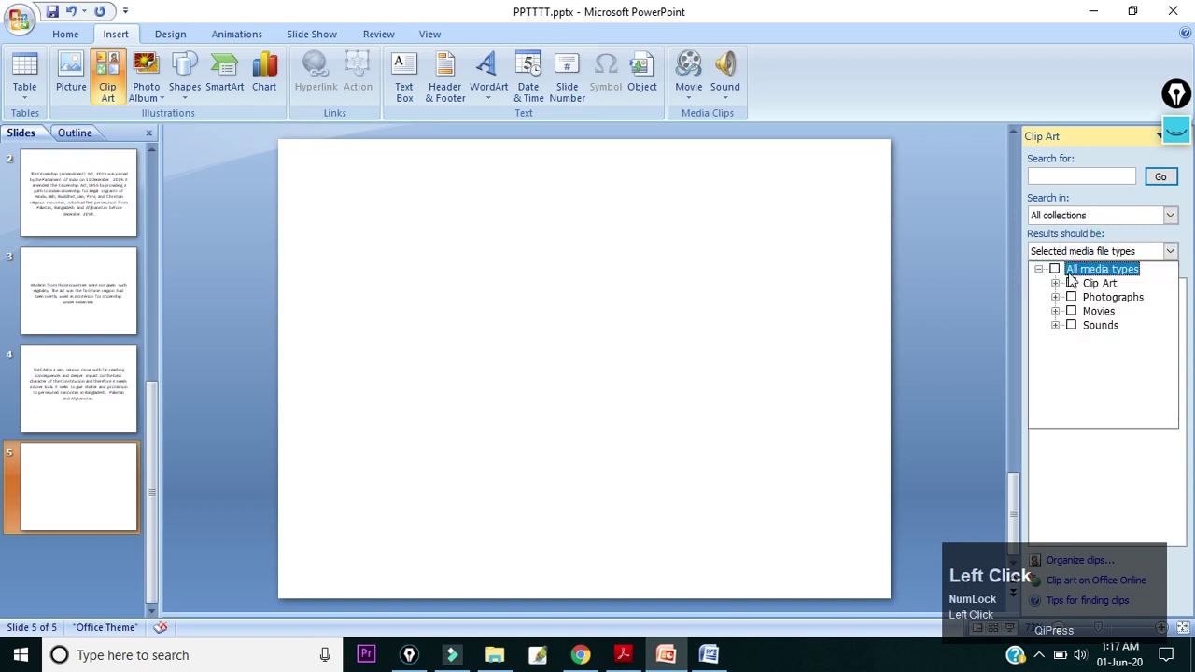
{"action": "left_click", "coordinate": [1071, 283]}
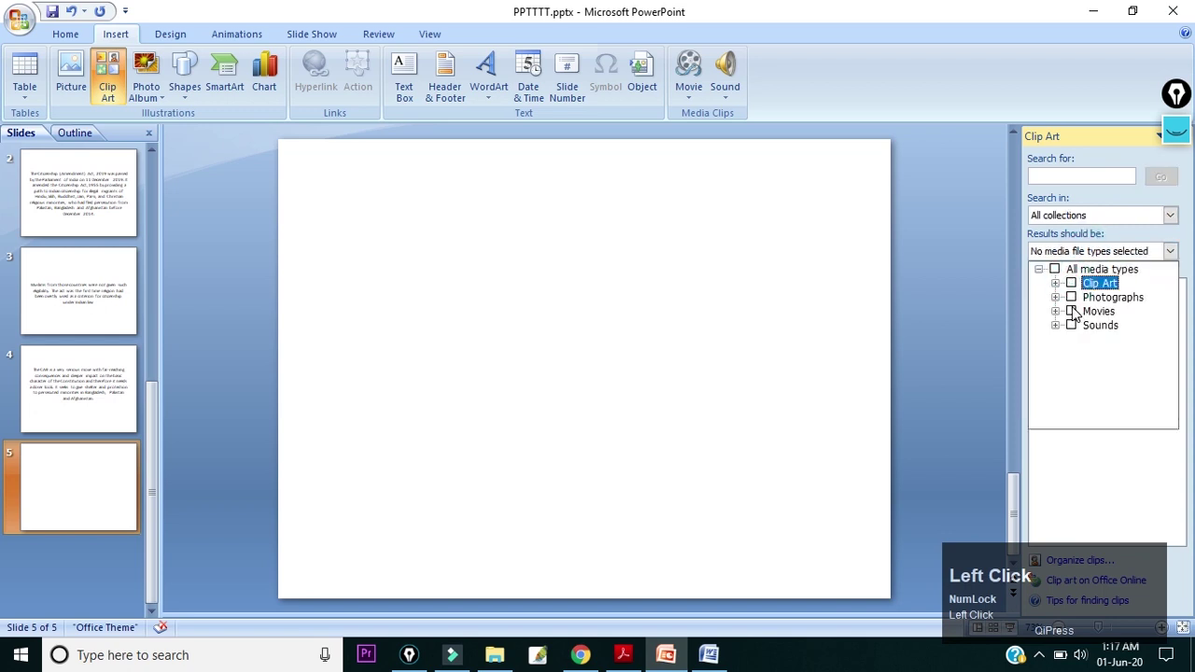
{"action": "left_click", "coordinate": [1071, 312]}
{"action": "left_click", "coordinate": [969, 340]}
{"action": "left_click", "coordinate": [1160, 178]}
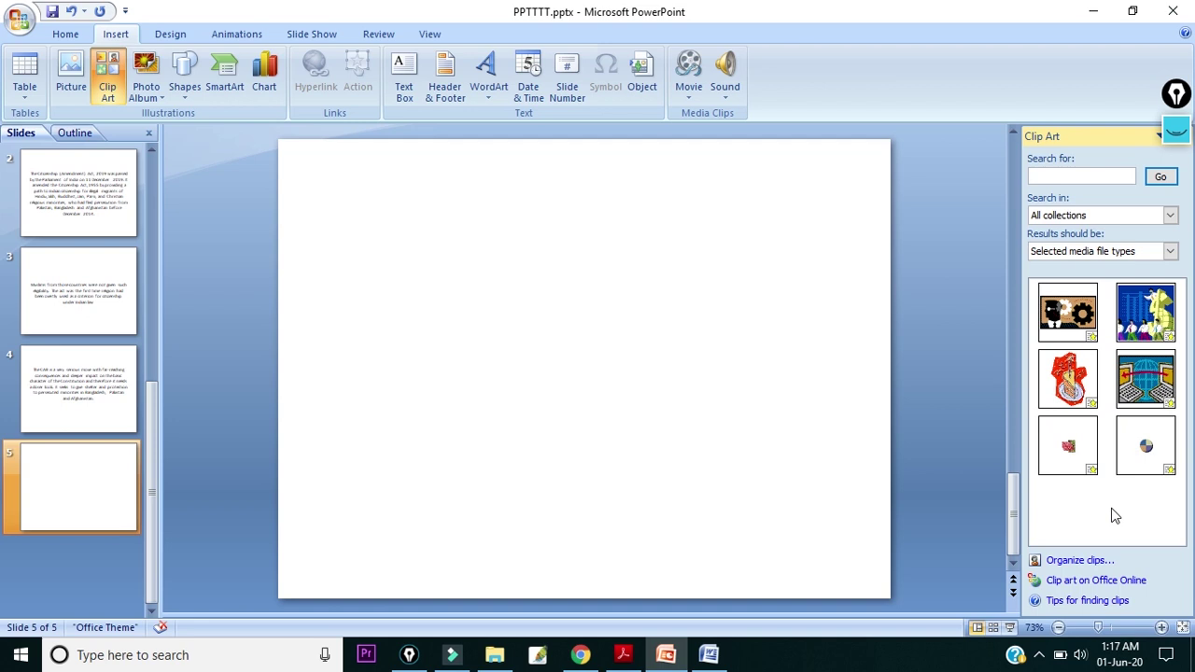
Insert the movie clip of two laptops and a globe on slide 5 and enlarge it around the slide's middle.
{"action": "left_click", "coordinate": [1158, 378]}
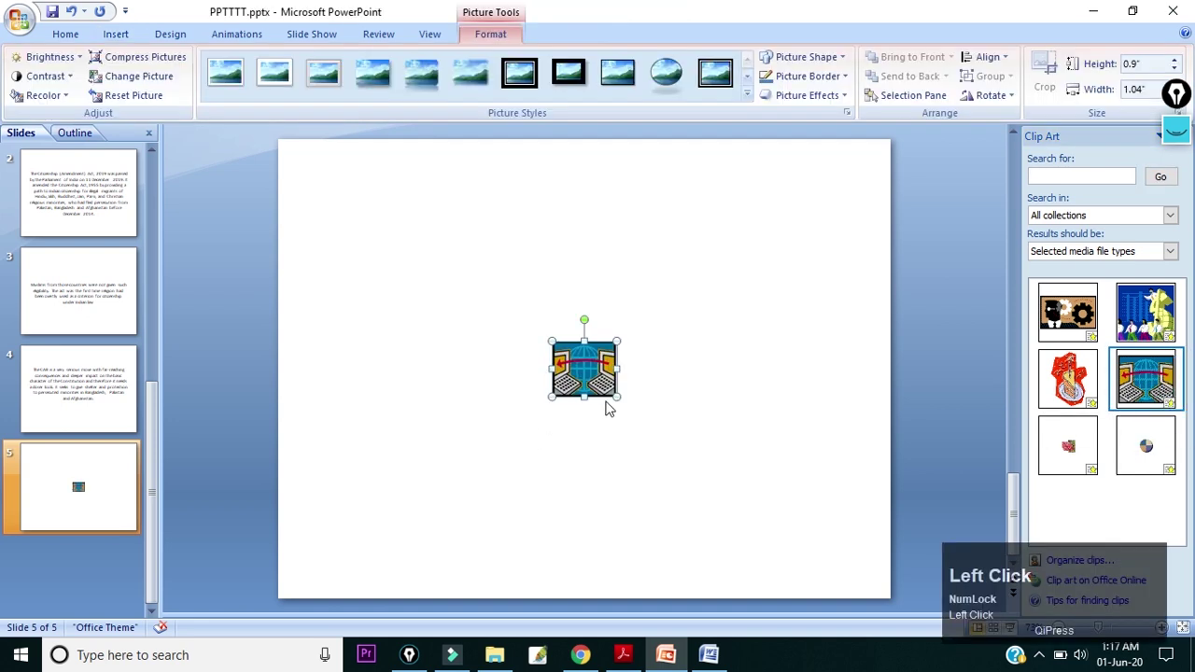
{"action": "left_click_drag", "start_coordinate": [640, 461], "coordinate": [717, 492]}
{"action": "left_click", "coordinate": [770, 392]}
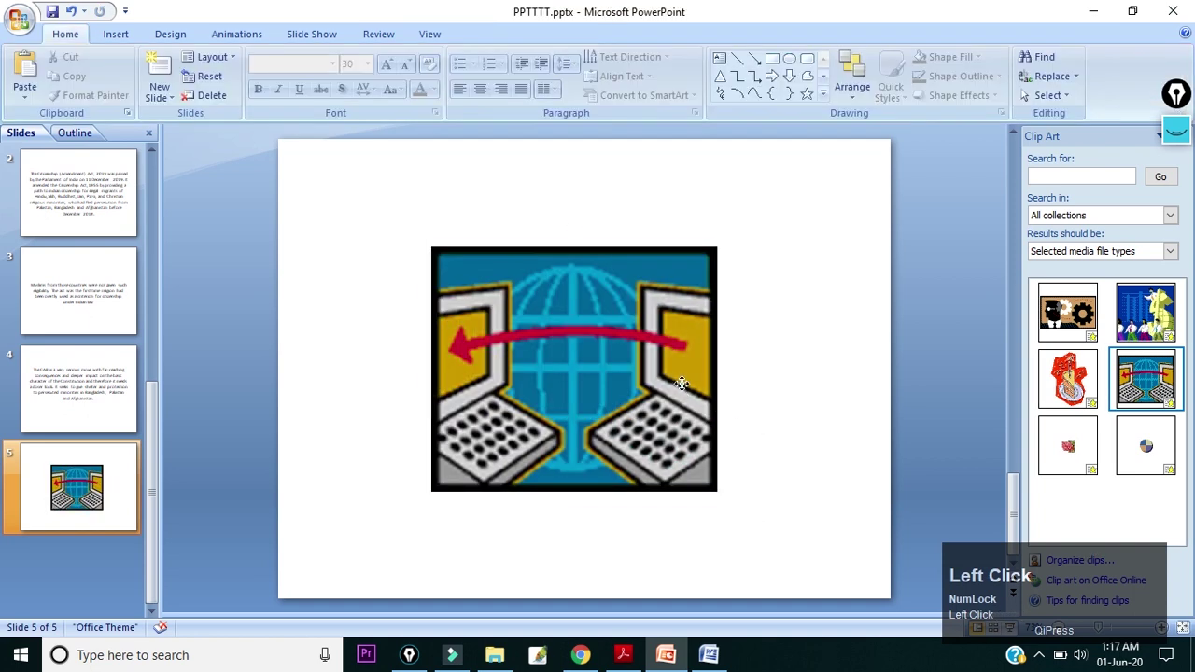
Apply the Cover Right transition to slide 5.
{"action": "left_click", "coordinate": [682, 383]}
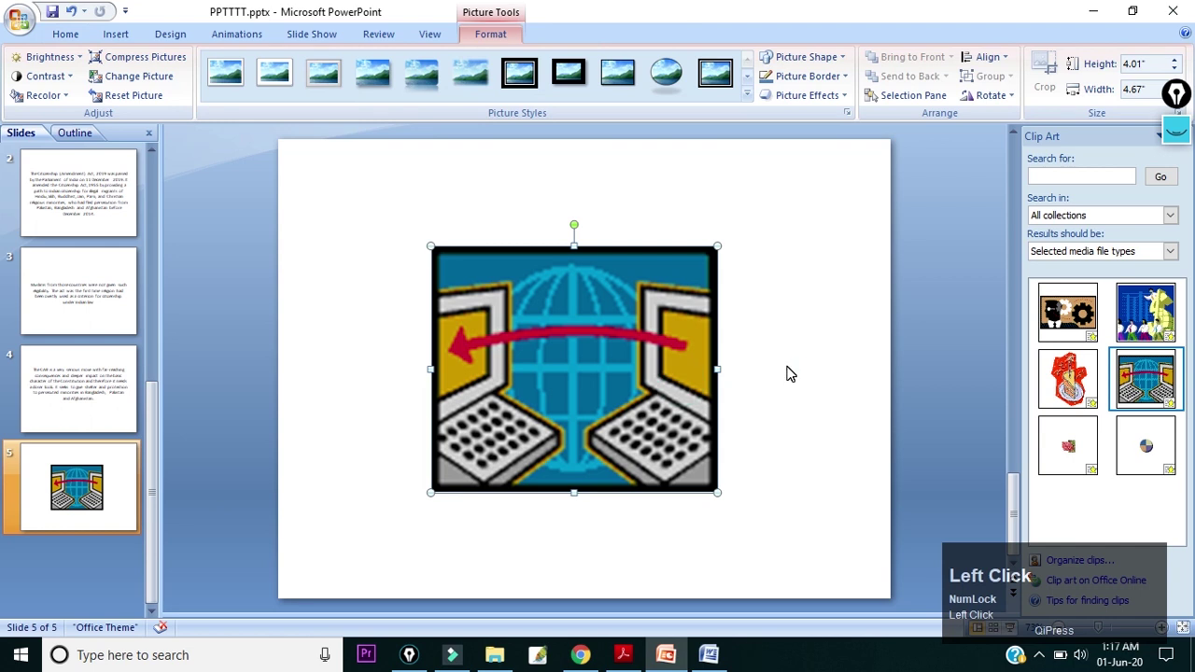
{"action": "left_click", "coordinate": [801, 363]}
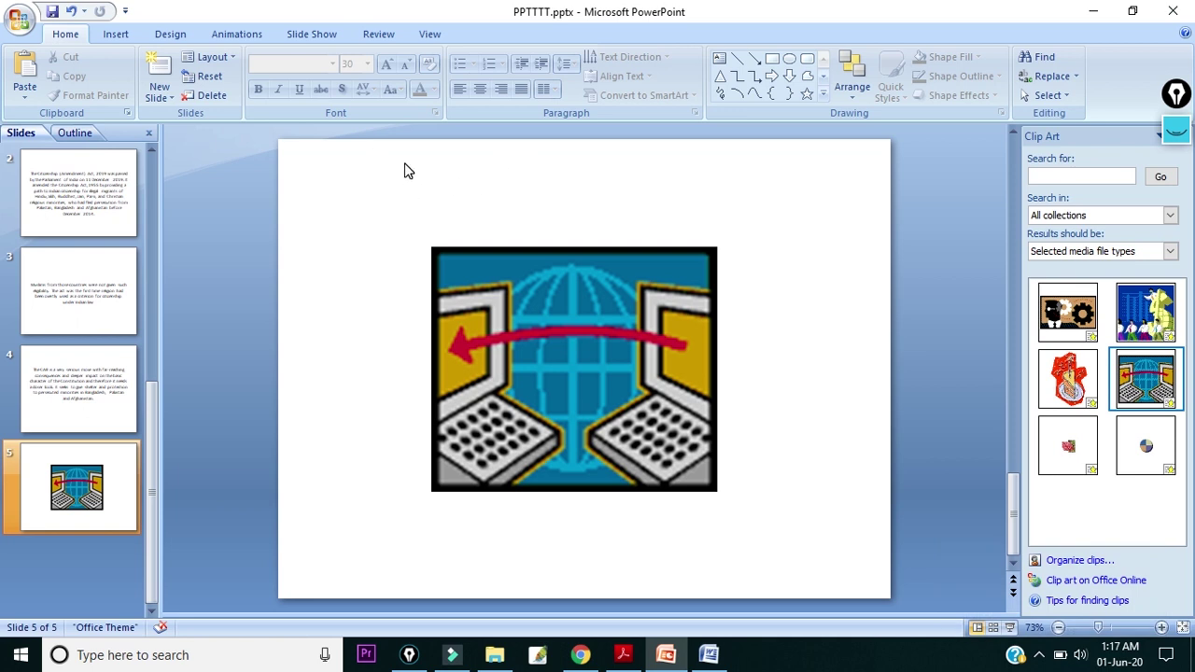
{"action": "left_click", "coordinate": [234, 34]}
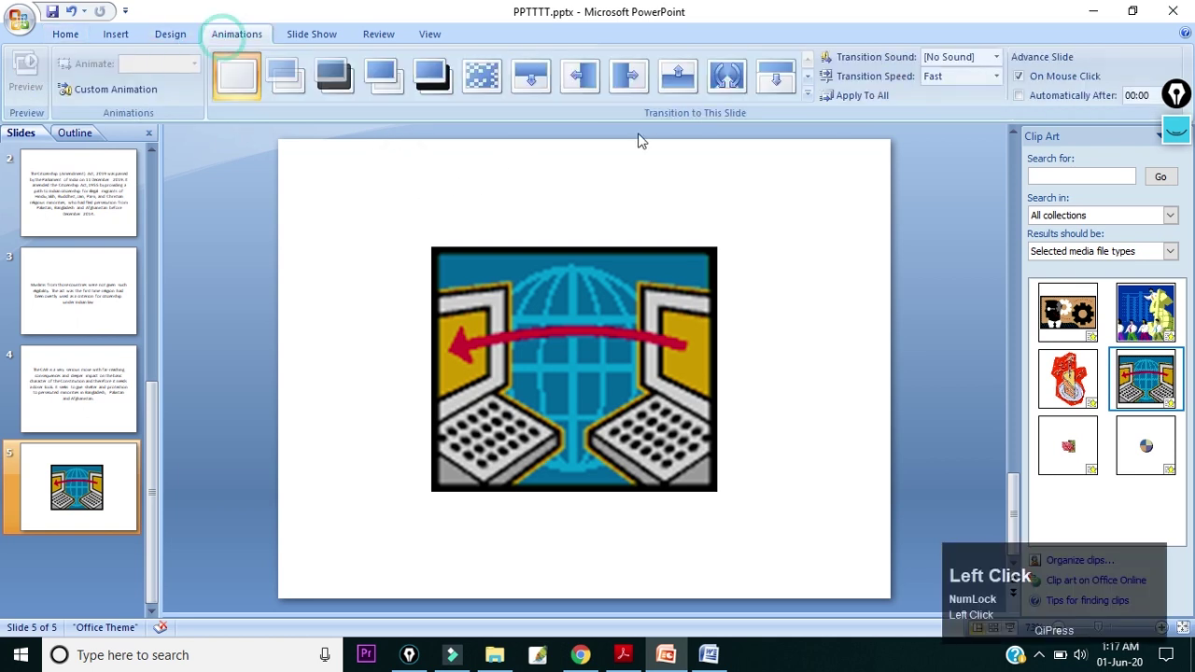
{"action": "left_click", "coordinate": [808, 94]}
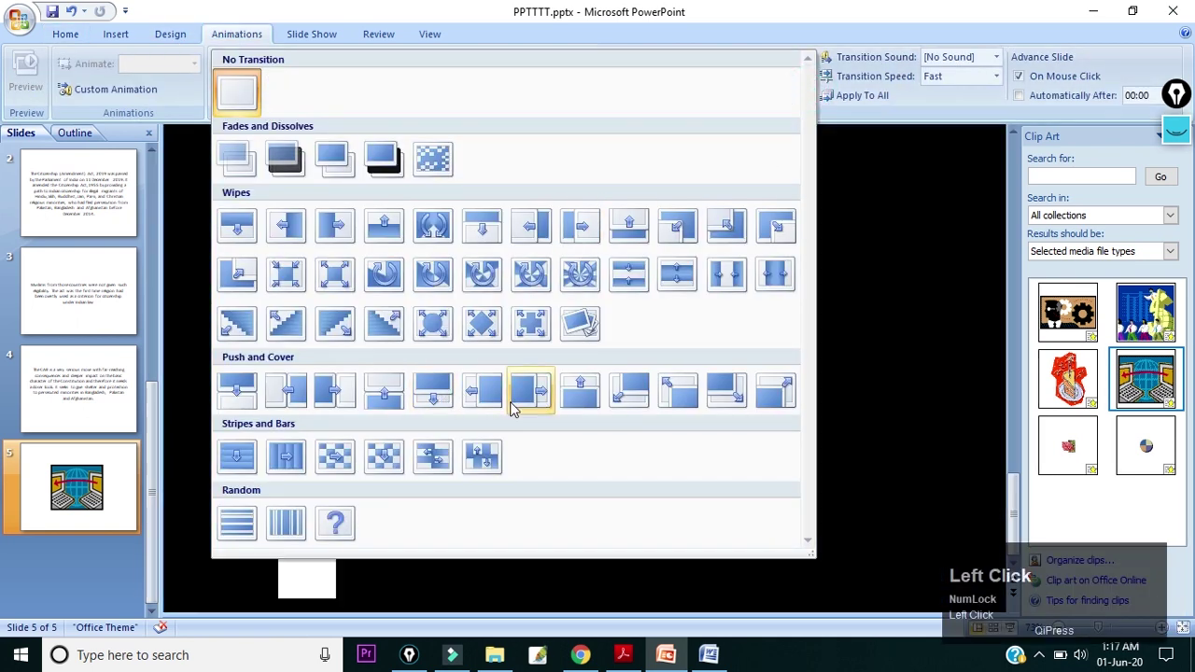
{"action": "left_click", "coordinate": [515, 406]}
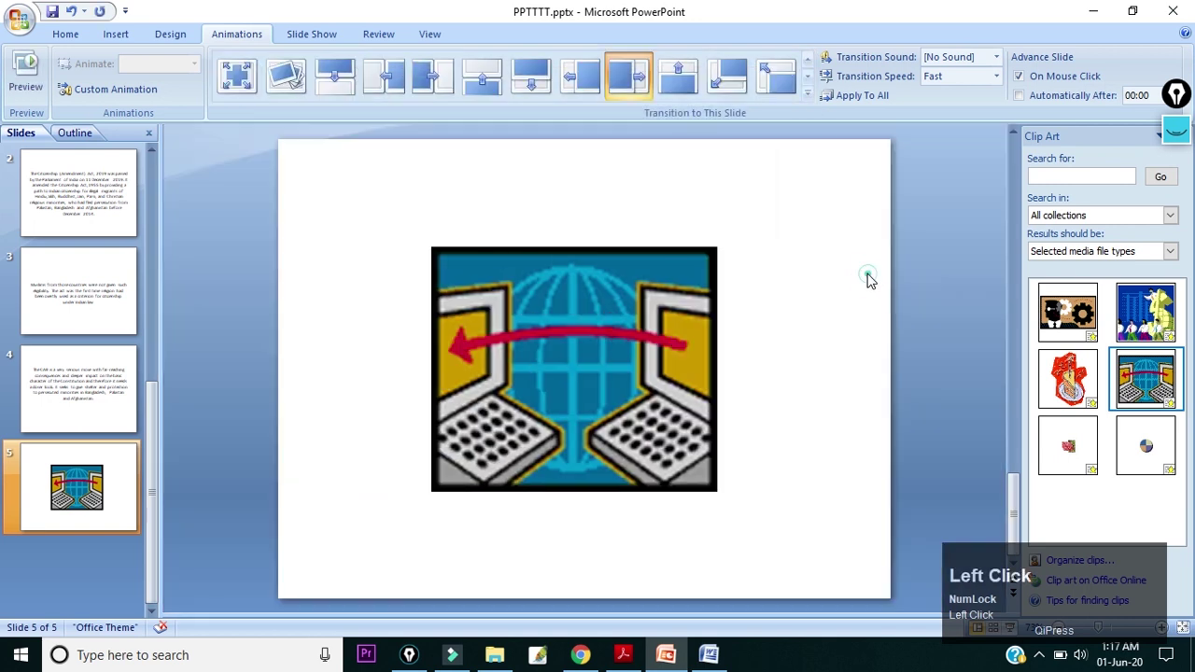
Check in the question PDF what question 1 requires for the last slide, and return to the presentation.
{"action": "key", "text": "alt+Tab"}
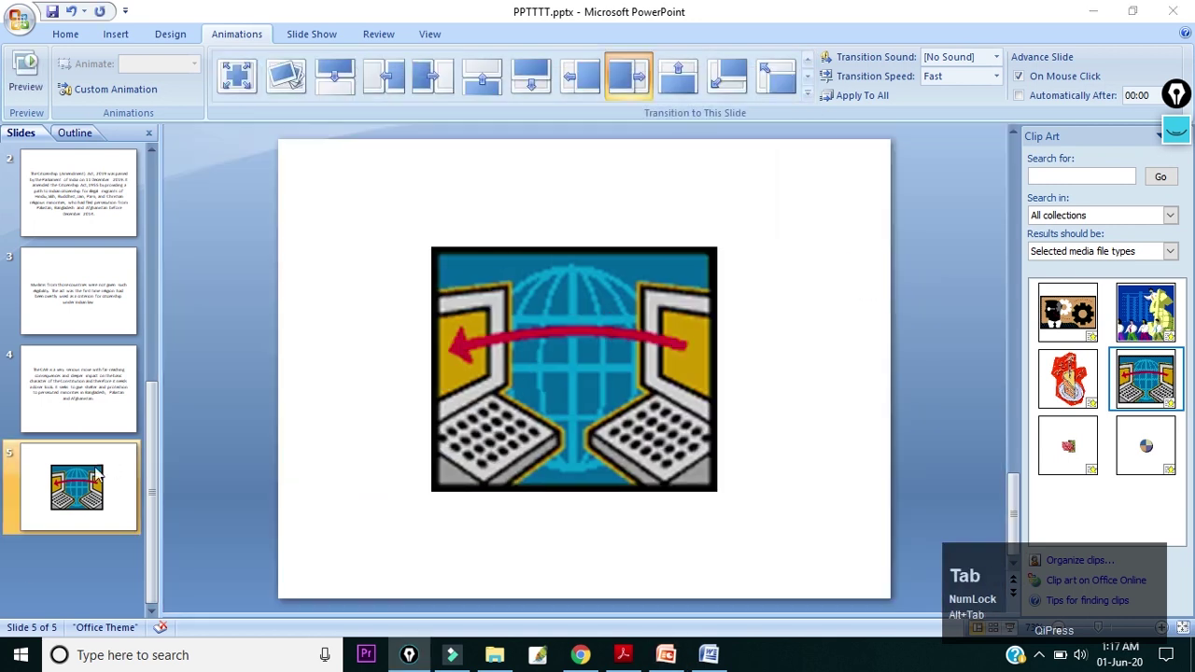
{"action": "left_click", "coordinate": [623, 654]}
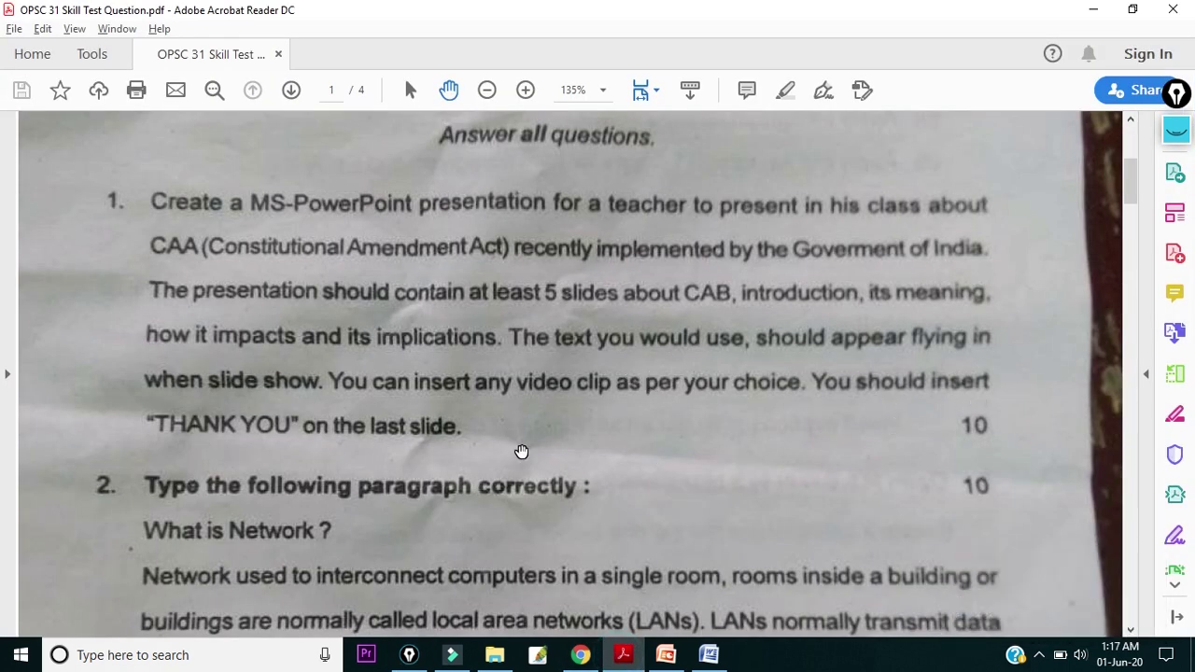
{"action": "key", "text": "alt+Tab"}
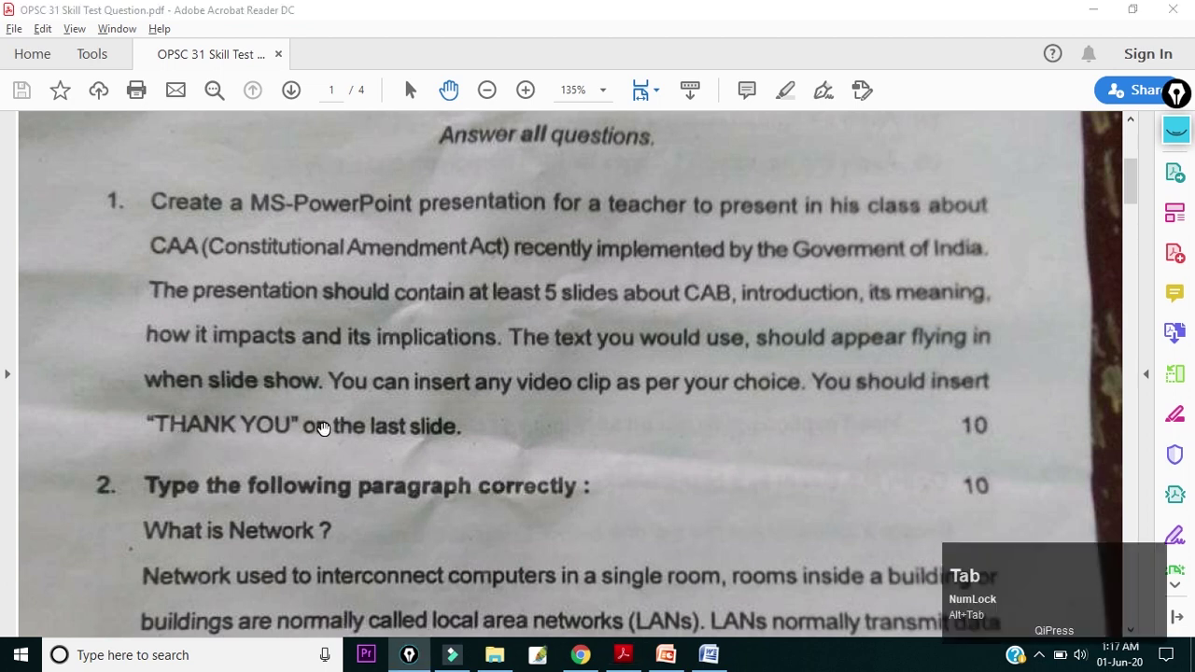
{"action": "left_click", "coordinate": [666, 654]}
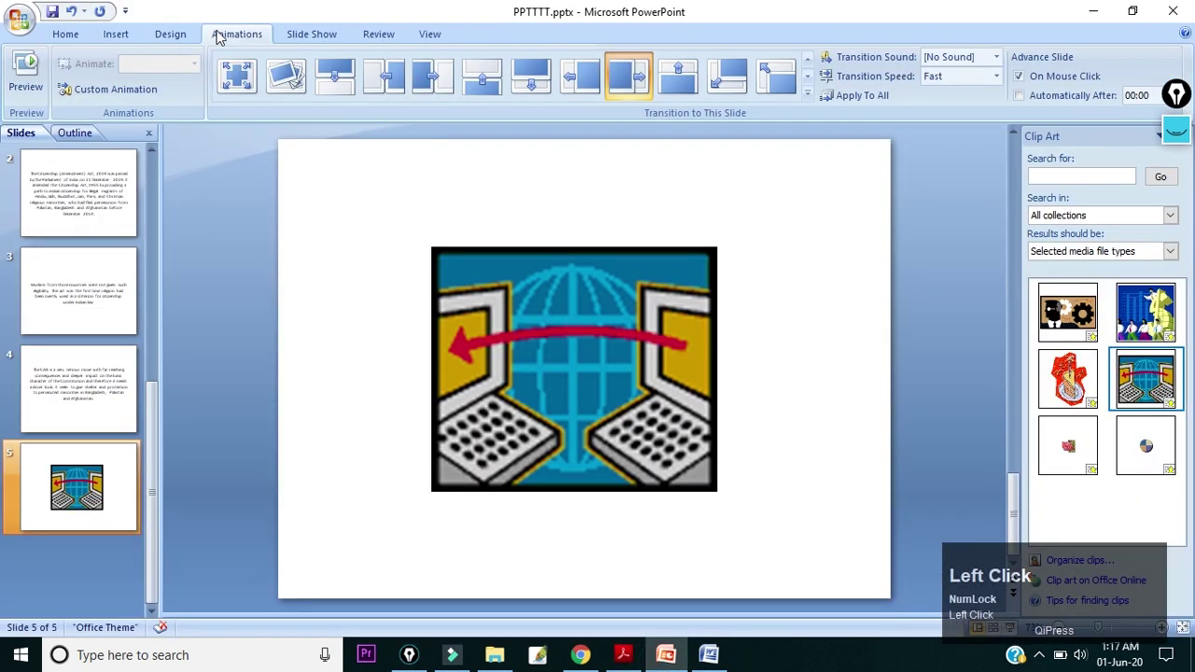
Add a Title Only slide after slide 5 with the title "THANK YOU" placed in the middle of the slide.
{"action": "left_click", "coordinate": [66, 36]}
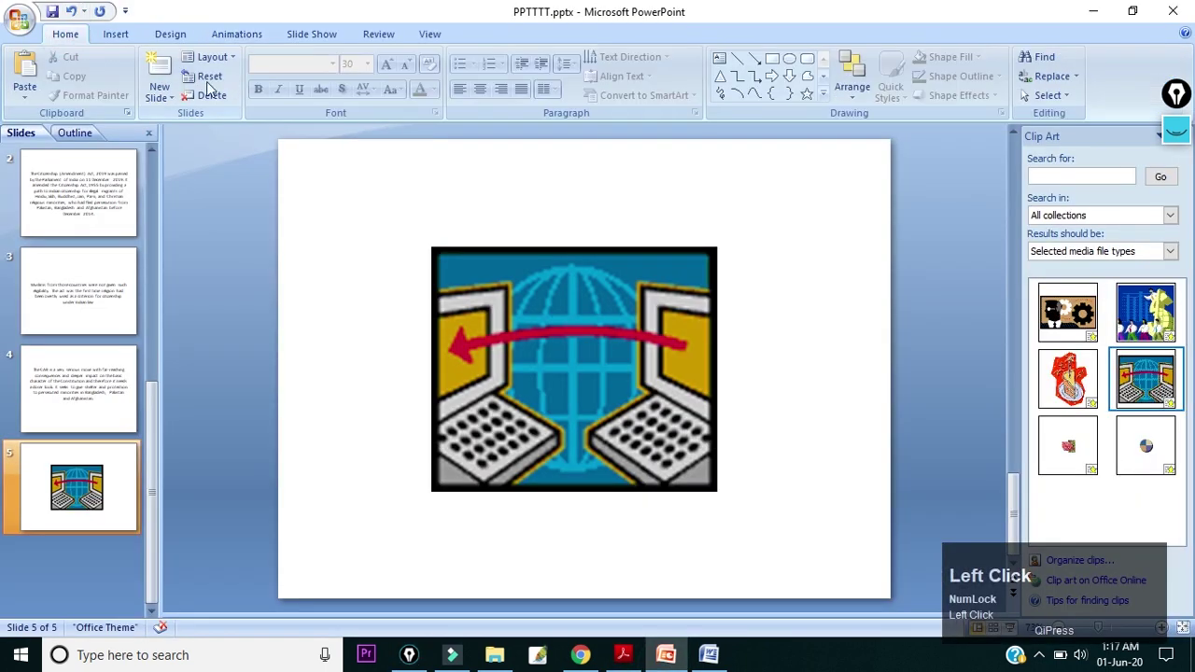
{"action": "left_click", "coordinate": [159, 93]}
{"action": "left_click", "coordinate": [379, 281]}
{"action": "left_click", "coordinate": [652, 193]}
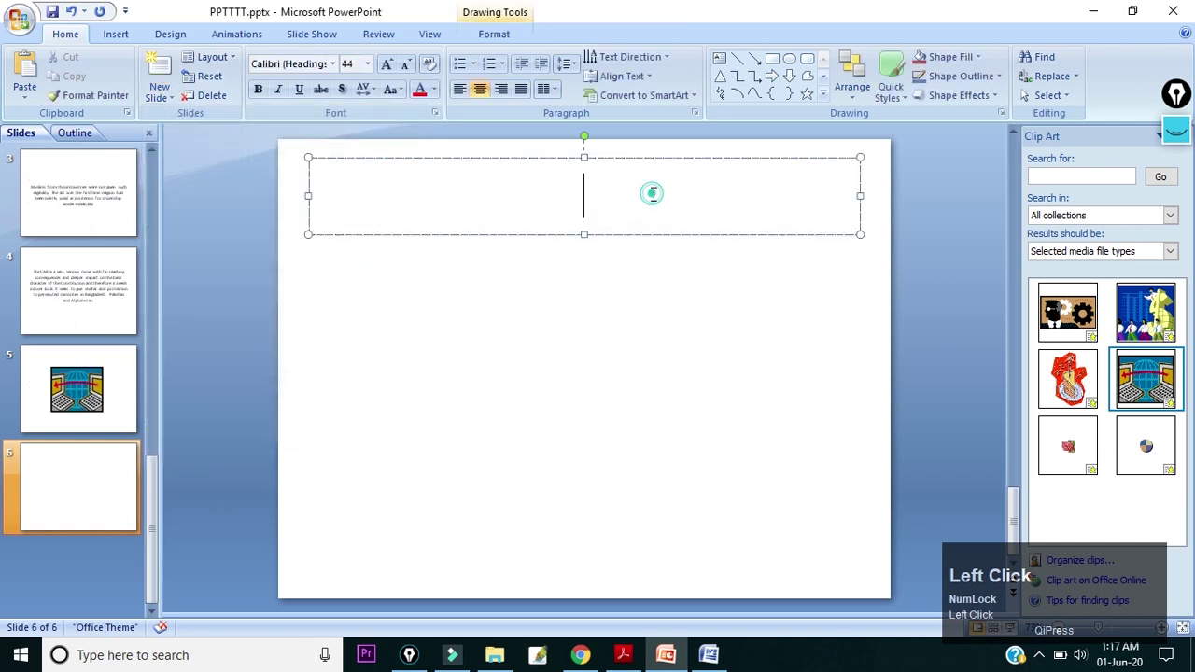
{"action": "type", "text": "THANK YOU"}
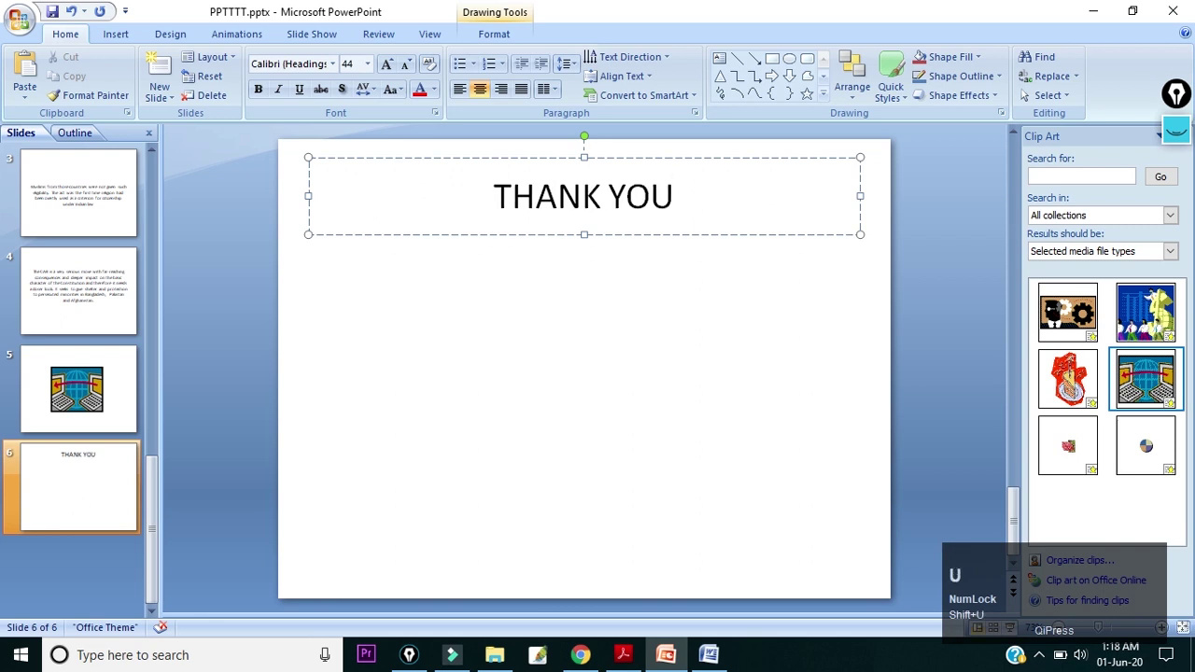
{"action": "left_click_drag", "start_coordinate": [561, 159], "coordinate": [563, 315]}
{"action": "left_click", "coordinate": [768, 246]}
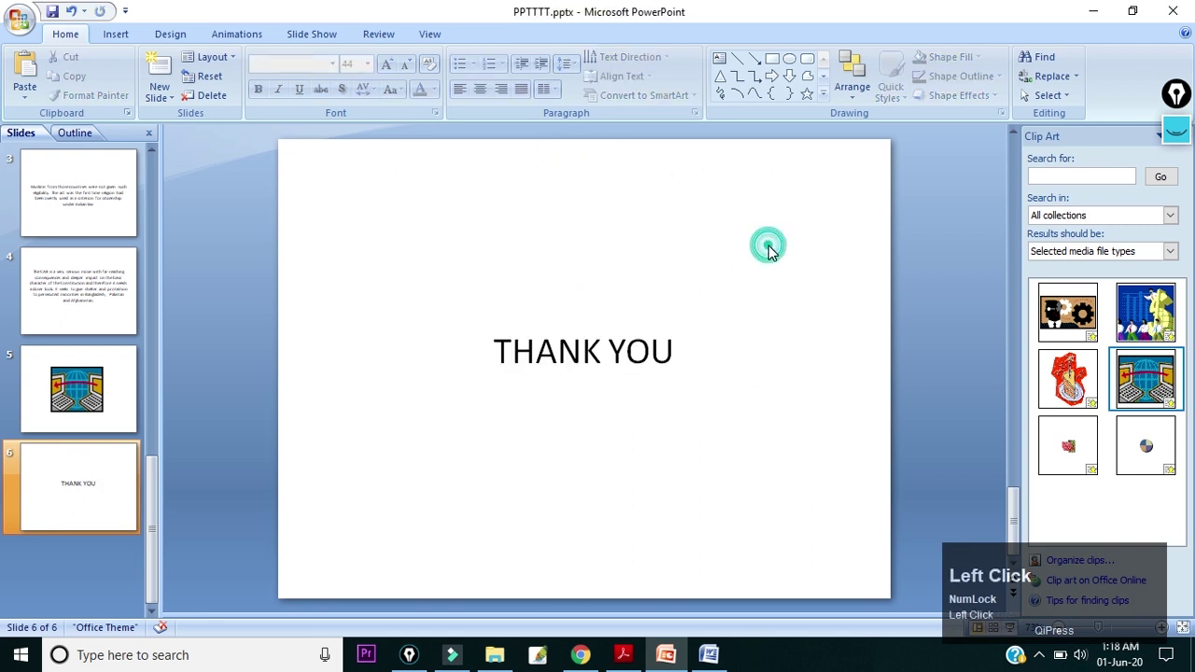
Apply the Shape Plus transition from the Wipes group to the "THANK YOU" slide.
{"action": "left_click", "coordinate": [36, 481]}
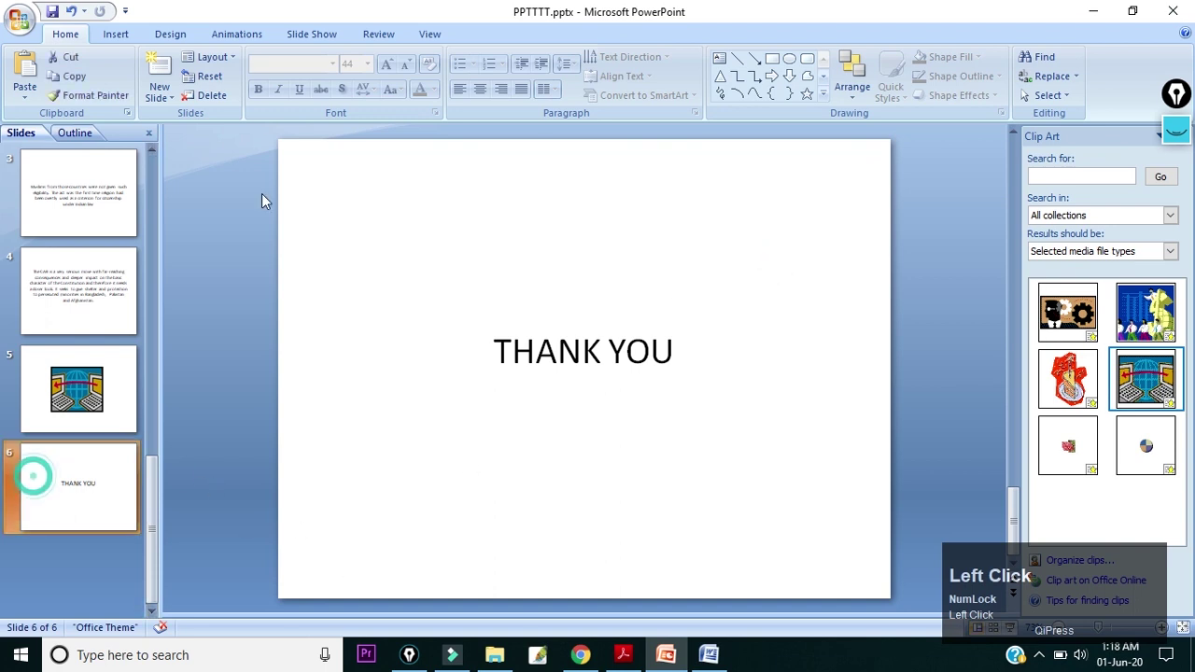
{"action": "left_click", "coordinate": [236, 35]}
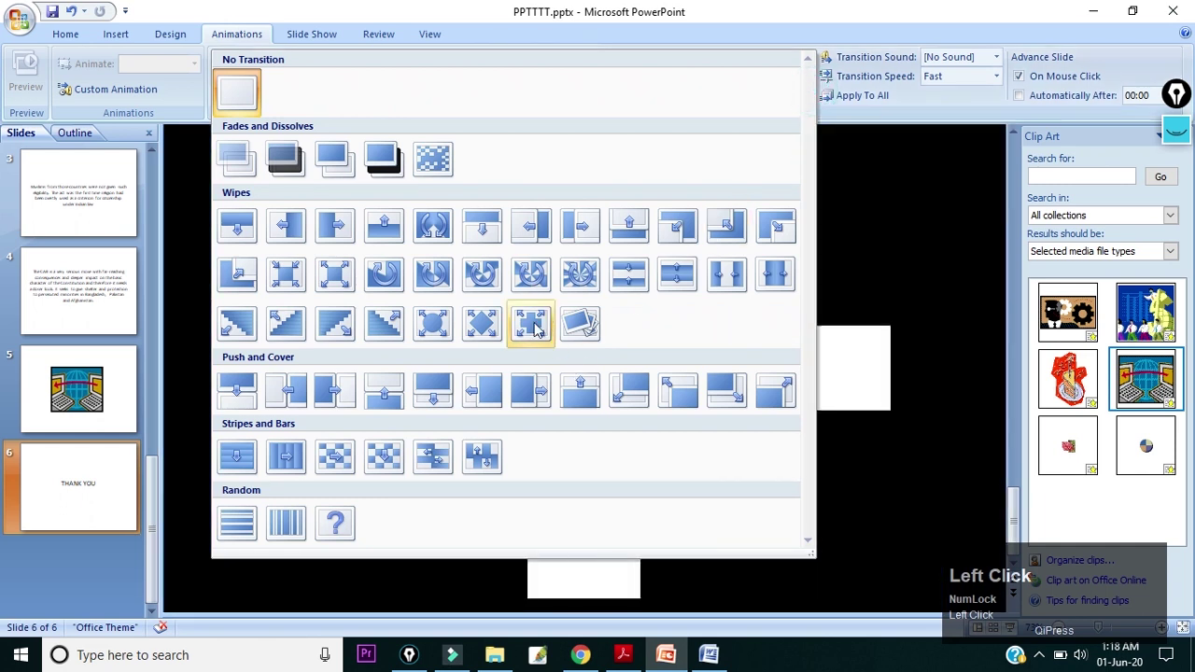
{"action": "left_click", "coordinate": [529, 323]}
{"action": "left_click", "coordinate": [867, 334]}
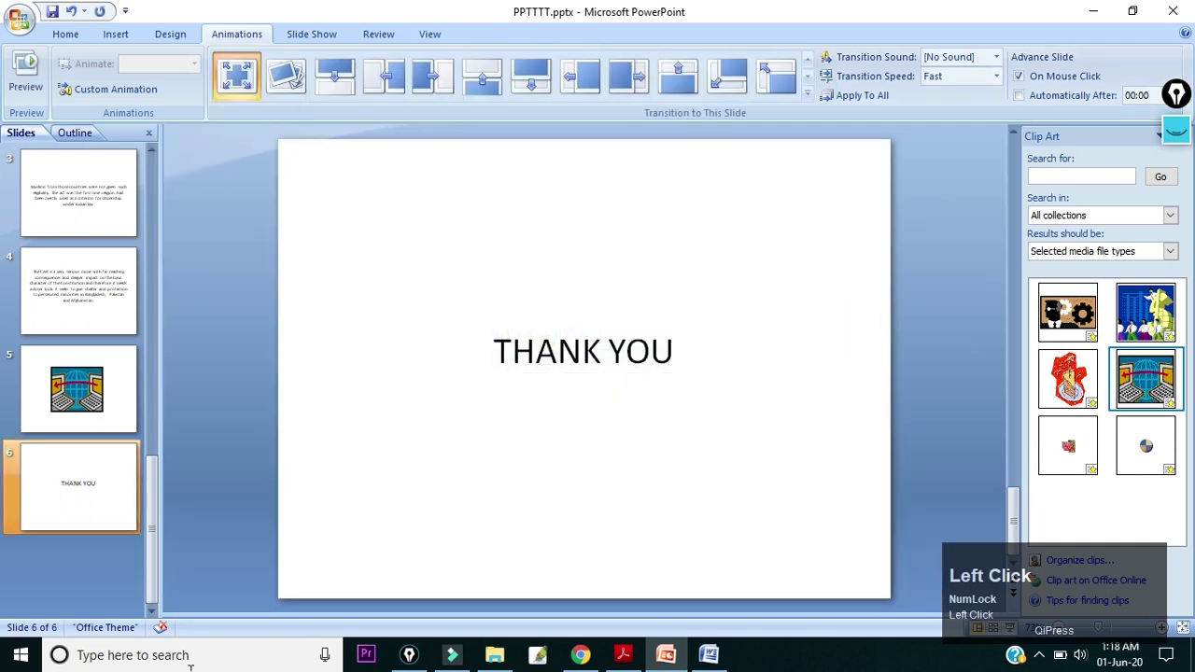
Review question 1 in the PDF once more against the finished slides and return to the presentation.
{"action": "left_click", "coordinate": [623, 655]}
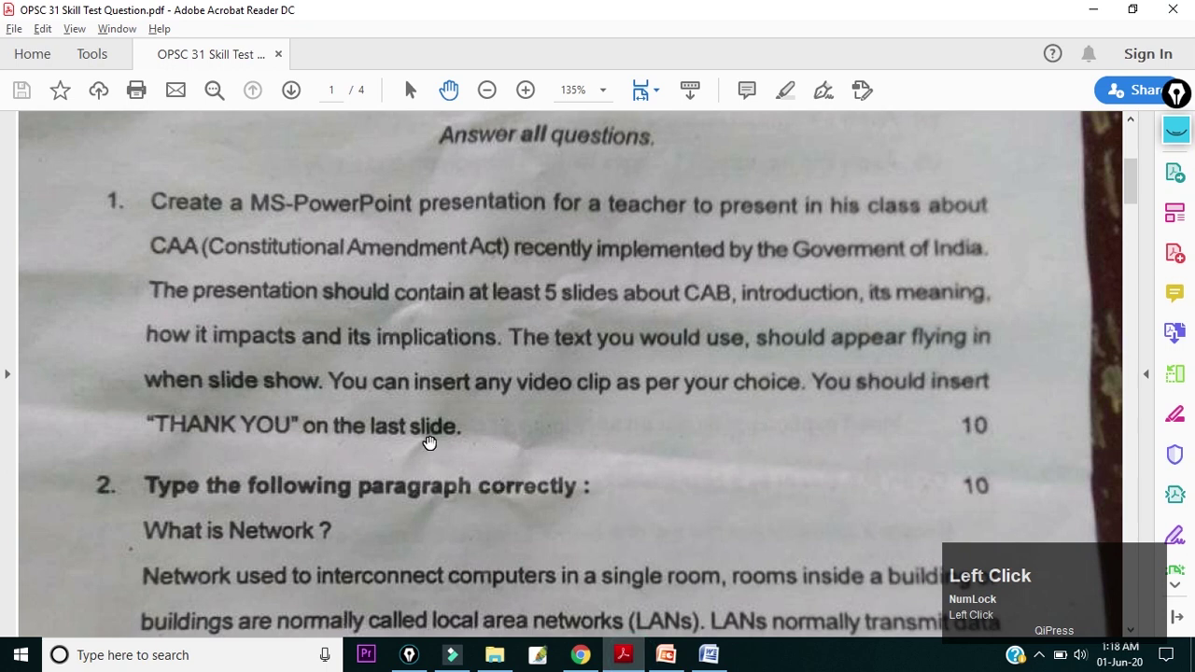
{"action": "key", "text": "alt+Tab"}
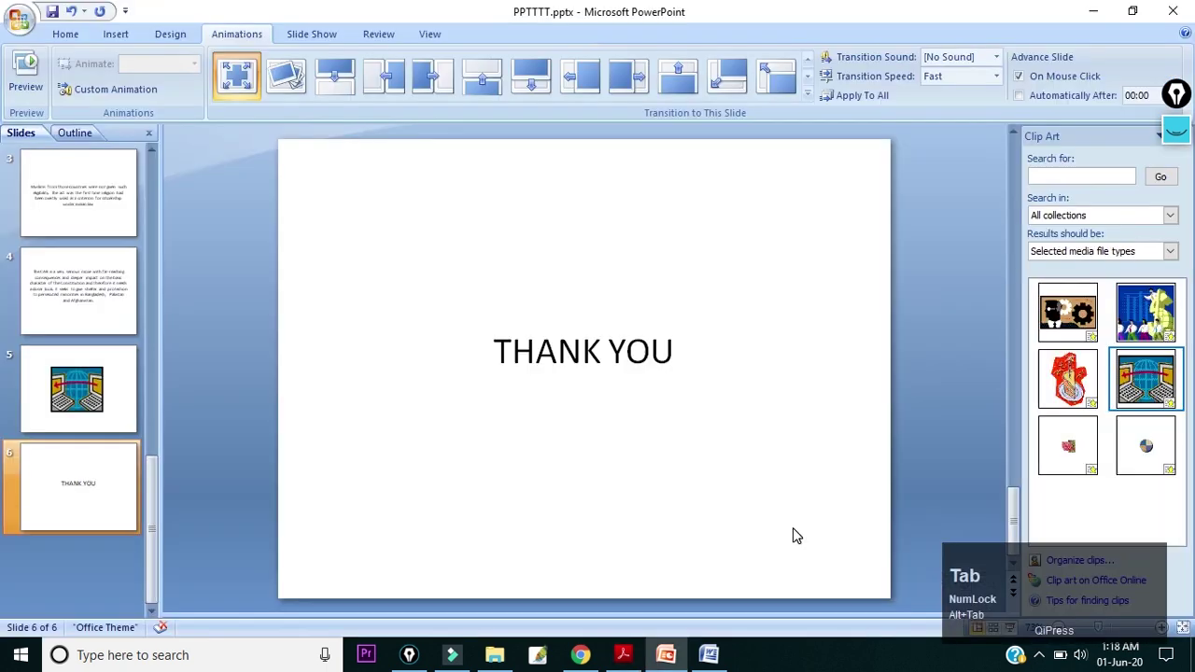